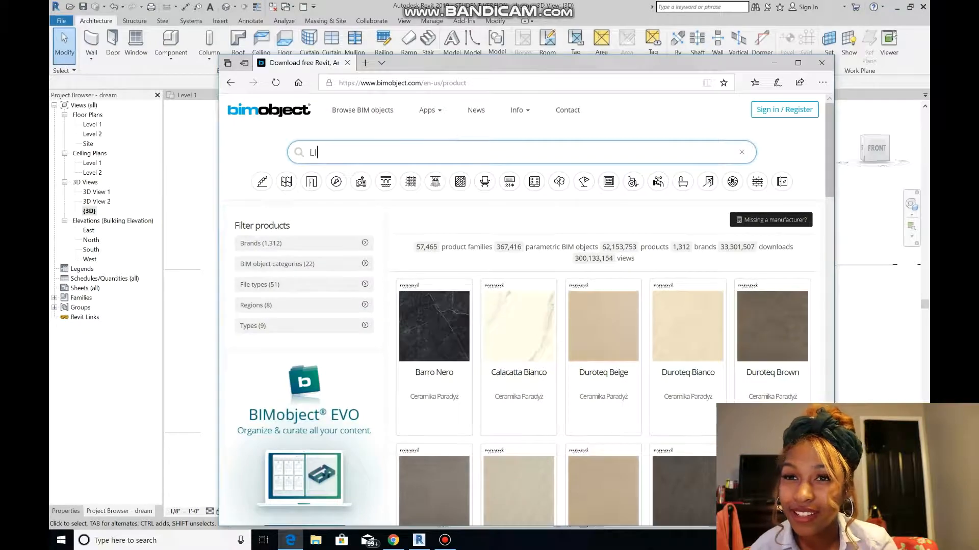
Search the product library for lighting and open the Ceiling Lamp Karamell product page.
key(Return)
scroll(603, 331, down, 15)
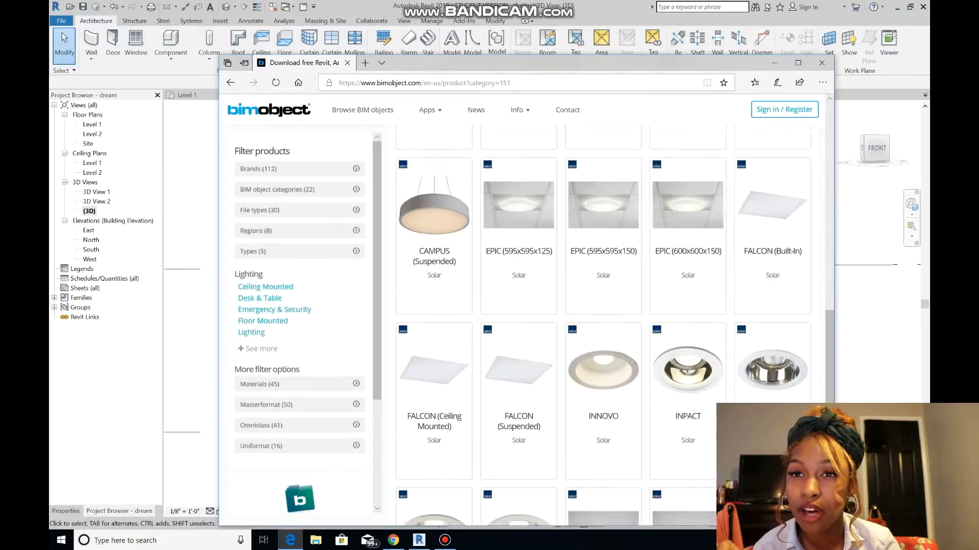
scroll(603, 331, down, 20)
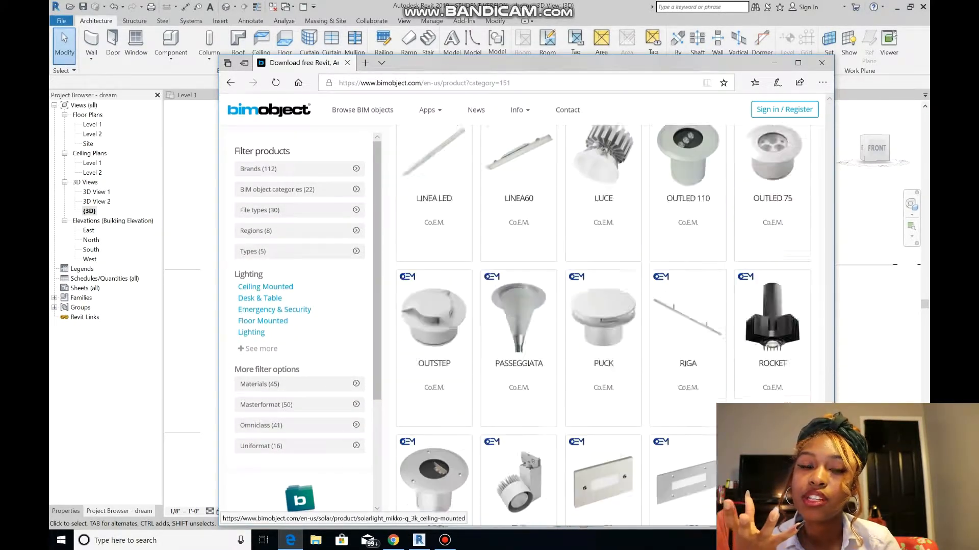
scroll(773, 306, down, 2)
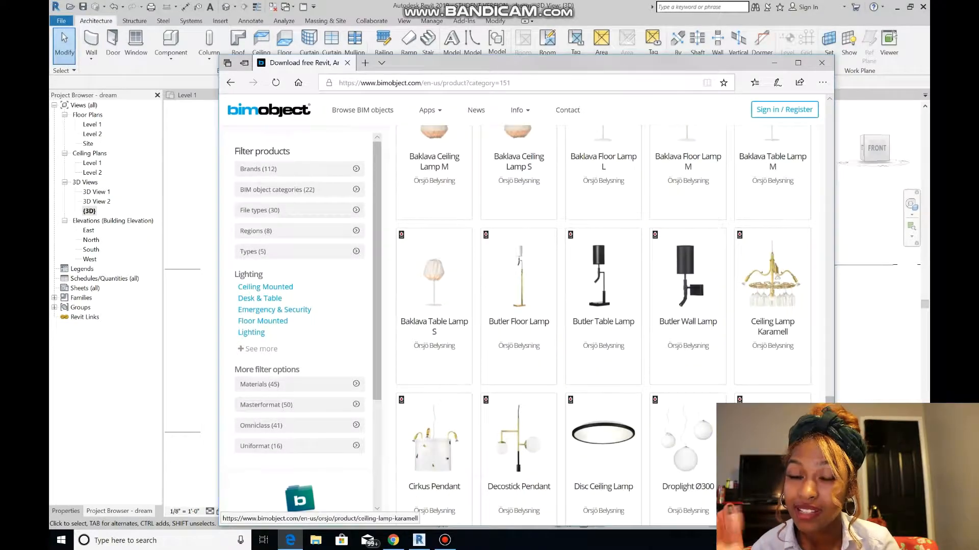
scroll(555, 387, down, 3)
scroll(555, 387, up, 4)
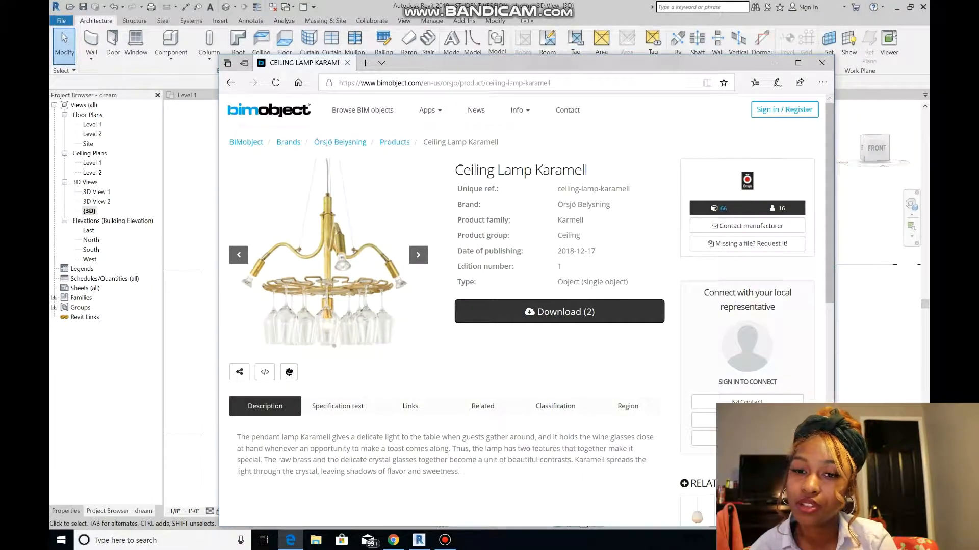
Download the Revit file of the Ceiling Lamp Karamell and save it in the Downloads folder.
click(559, 311)
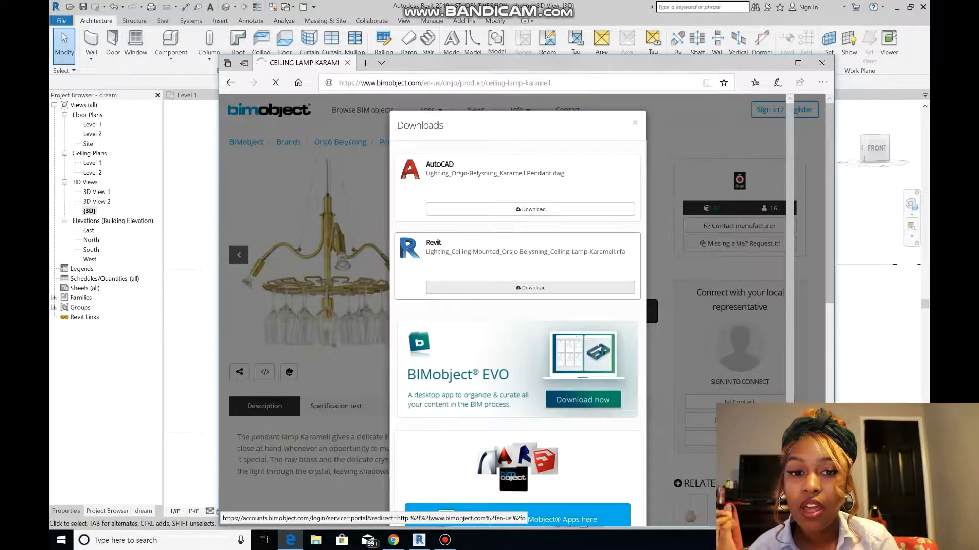
scroll(517, 306, down, 2)
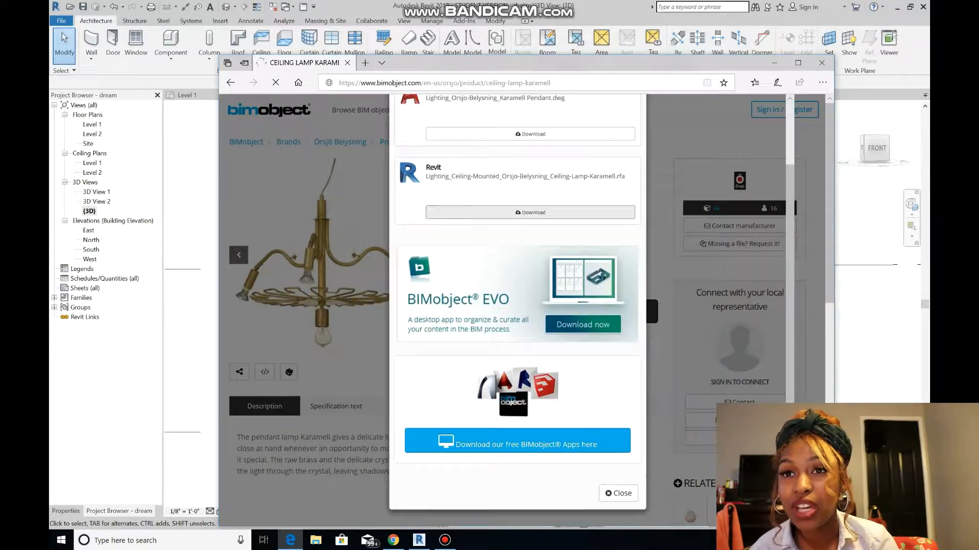
scroll(525, 311, down, 4)
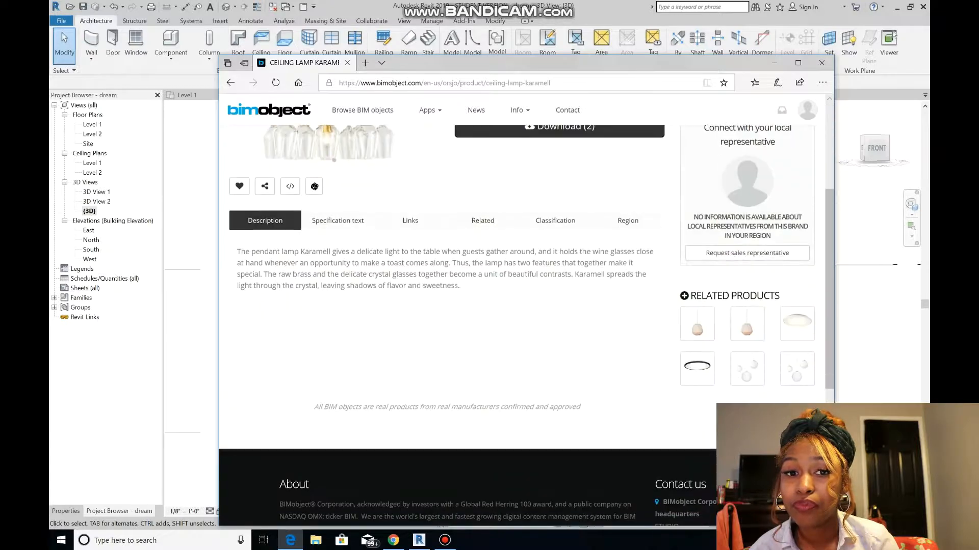
scroll(525, 311, up, 4)
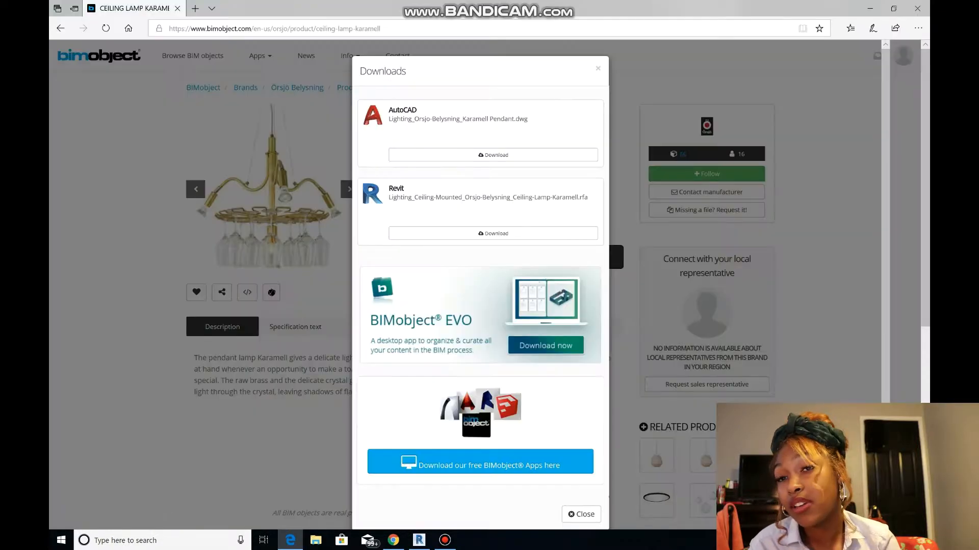
click(493, 233)
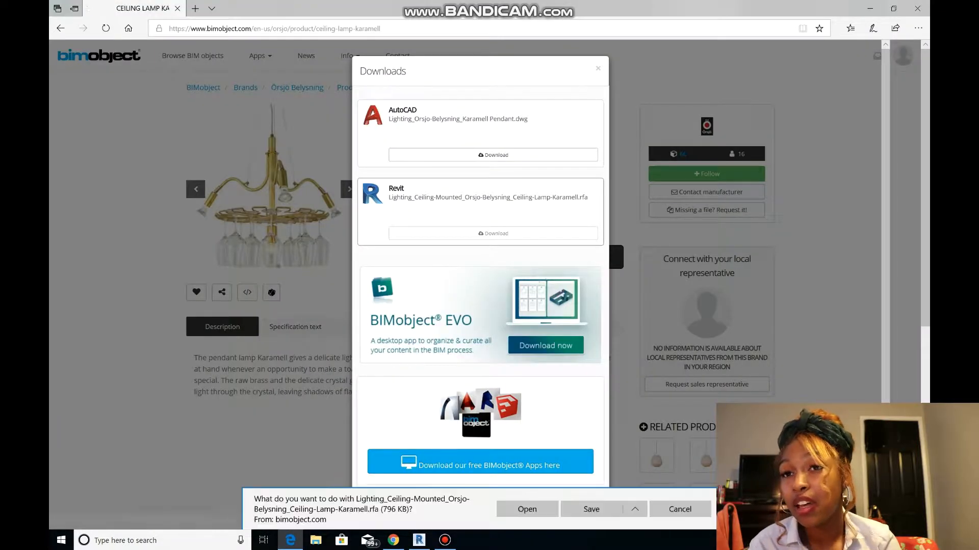
click(634, 509)
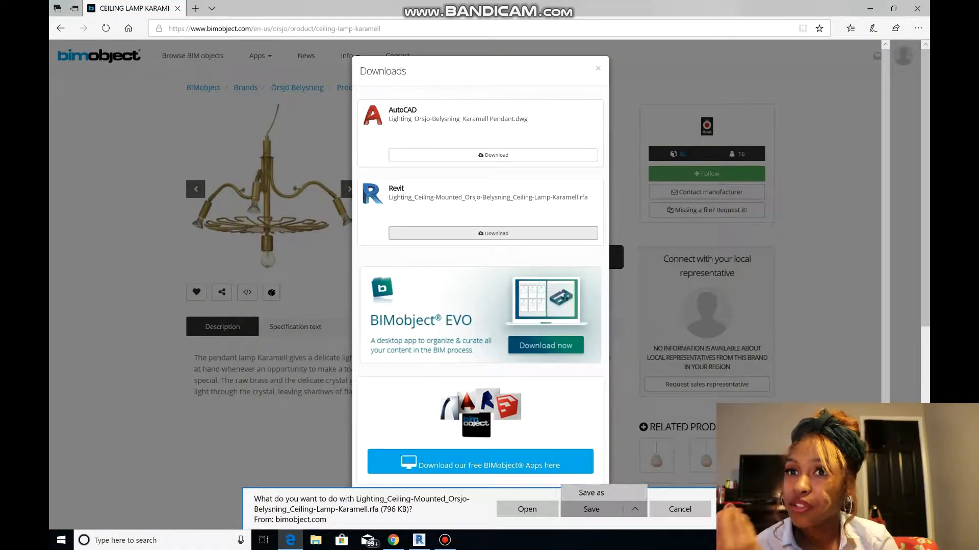
click(591, 493)
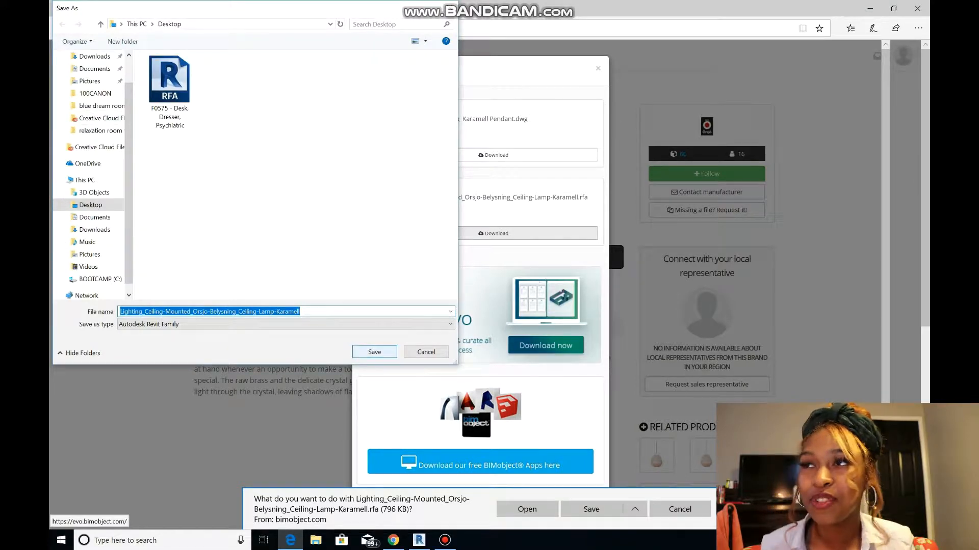
click(95, 217)
click(94, 230)
click(374, 352)
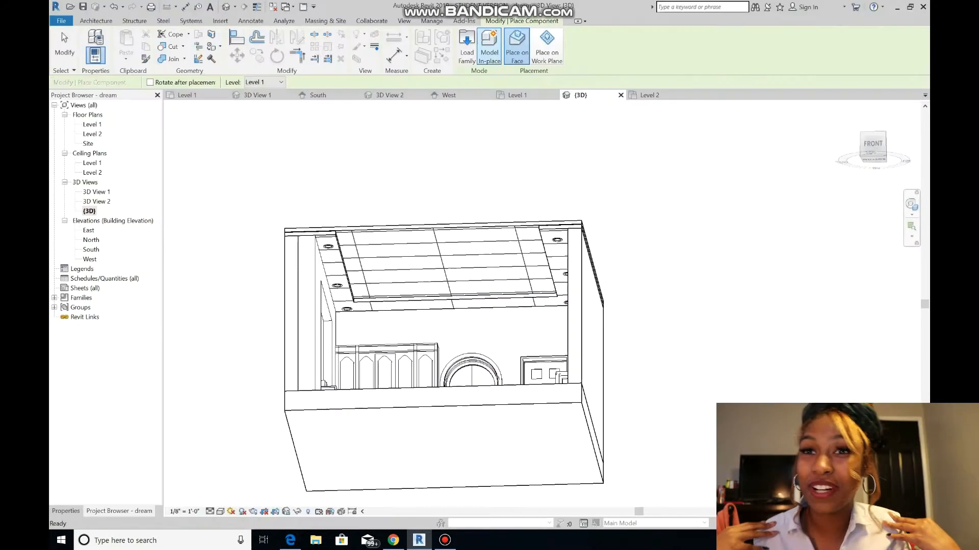
Switch to Revit, load the downloaded Karamell ceiling lamp family from the Downloads folder and place it on the bedroom ceiling.
click(467, 48)
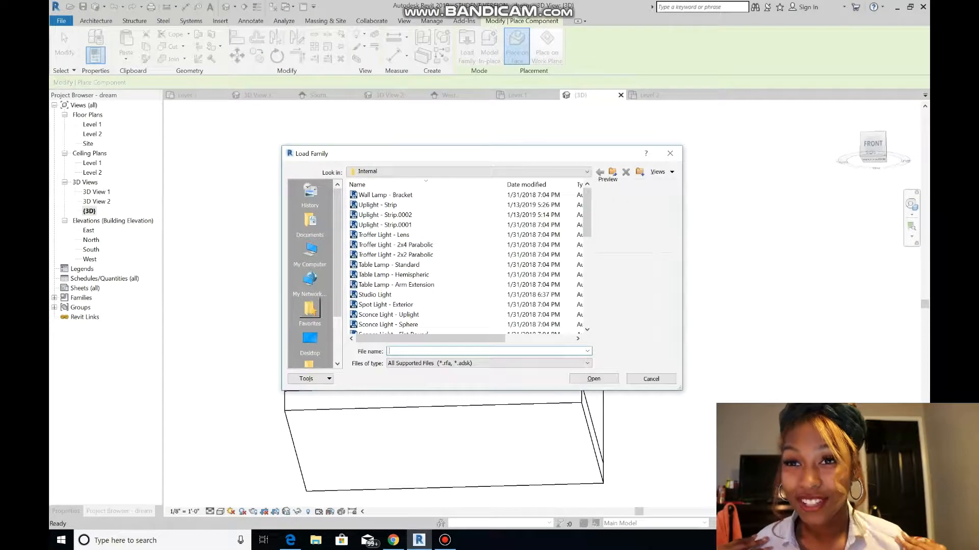
click(309, 341)
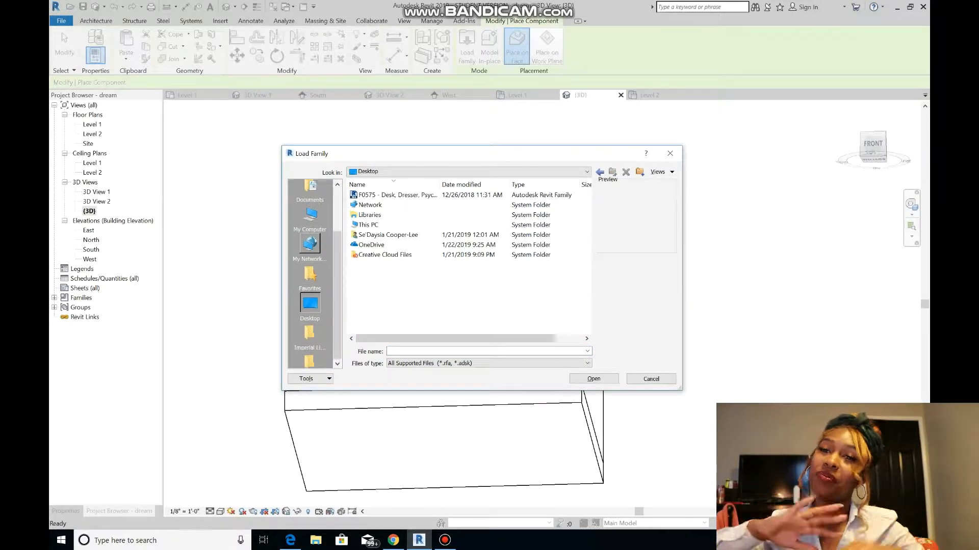
click(309, 252)
click(374, 236)
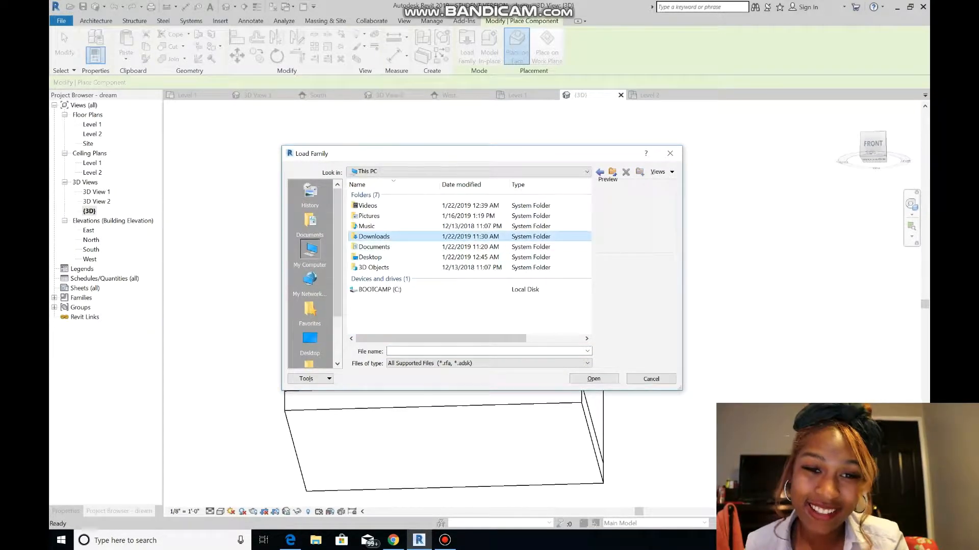
click(397, 195)
click(594, 379)
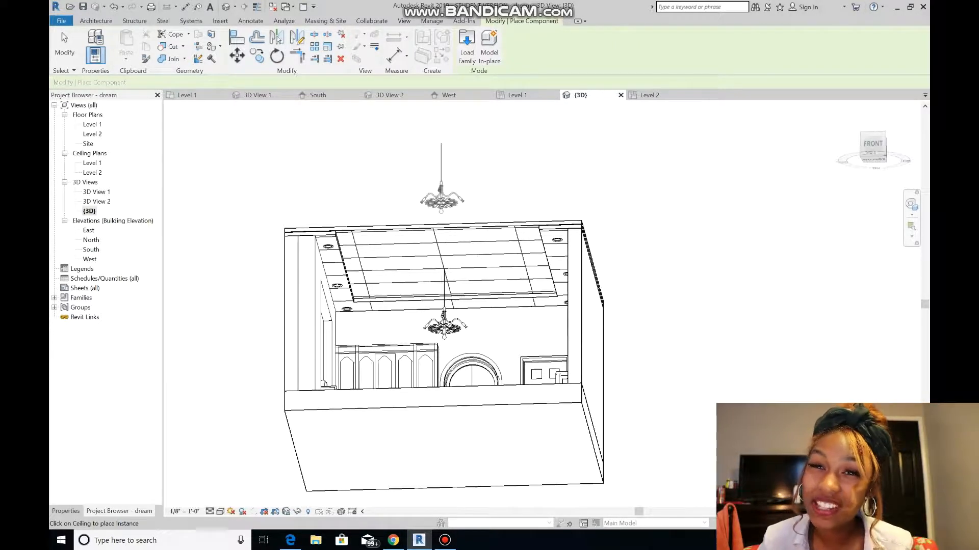
key(Escape)
Shorten the cord length in the type properties of the placed ceiling lamp's Brass type.
click(911, 204)
drag(662, 259, 686, 298)
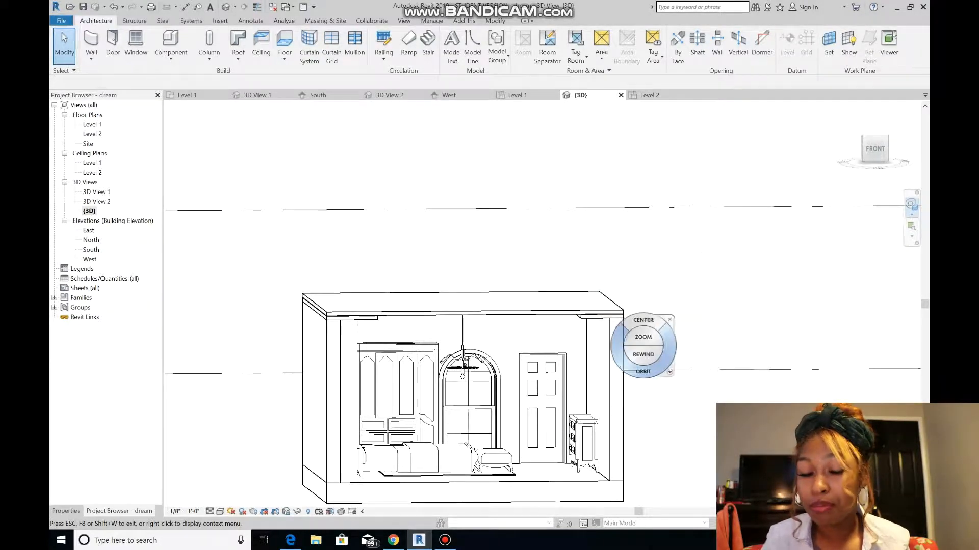
key(Escape)
click(911, 205)
mouse_move(646, 297)
mouse_down()
mouse_move(643, 320)
mouse_move(636, 296)
mouse_up()
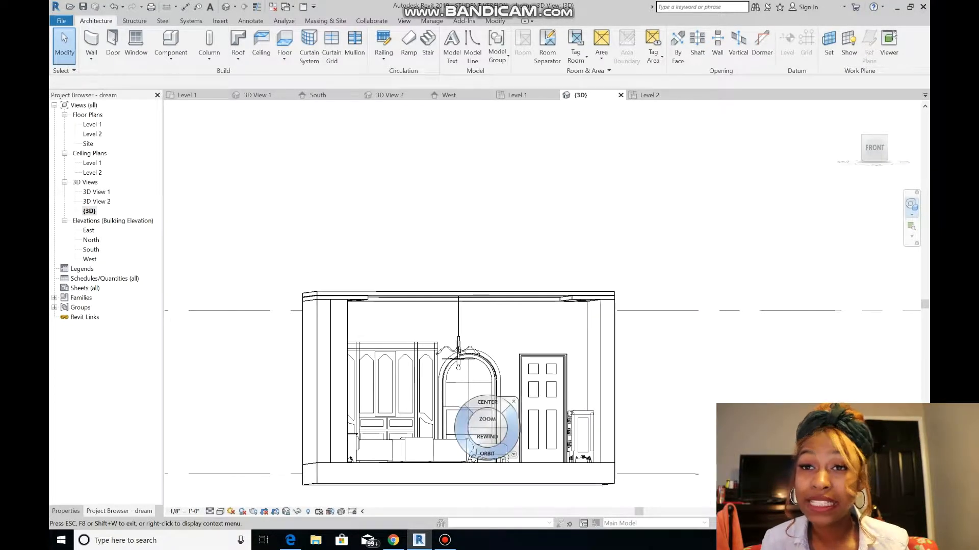
key(Escape)
click(458, 351)
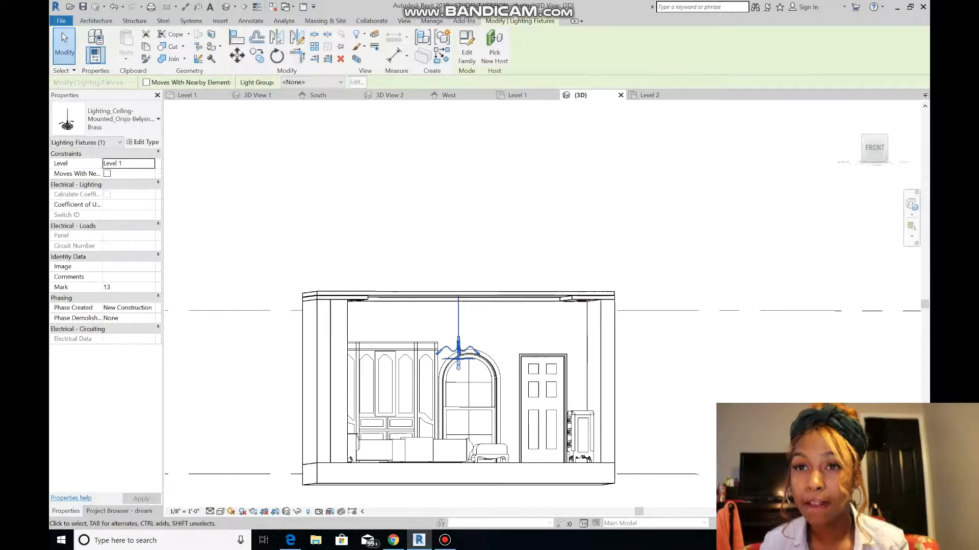
click(143, 142)
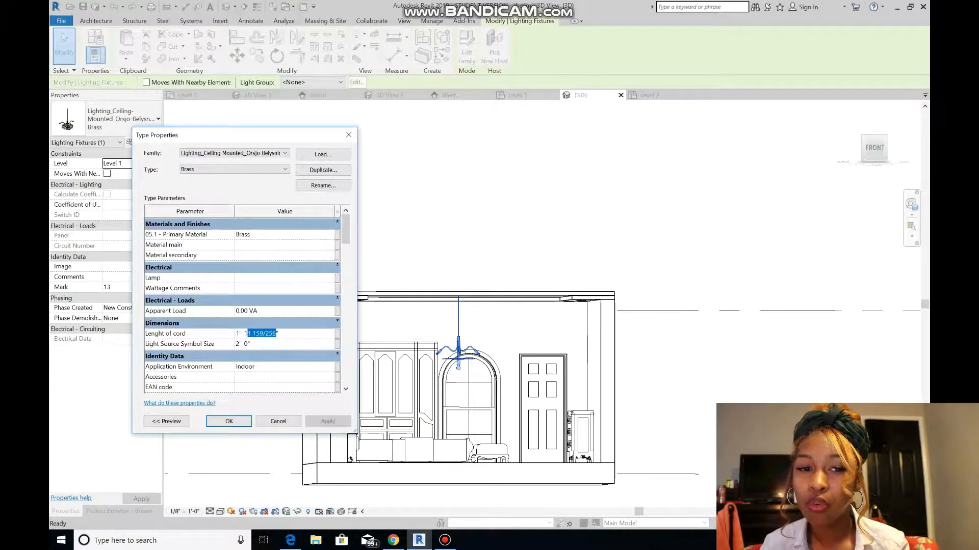
click(229, 422)
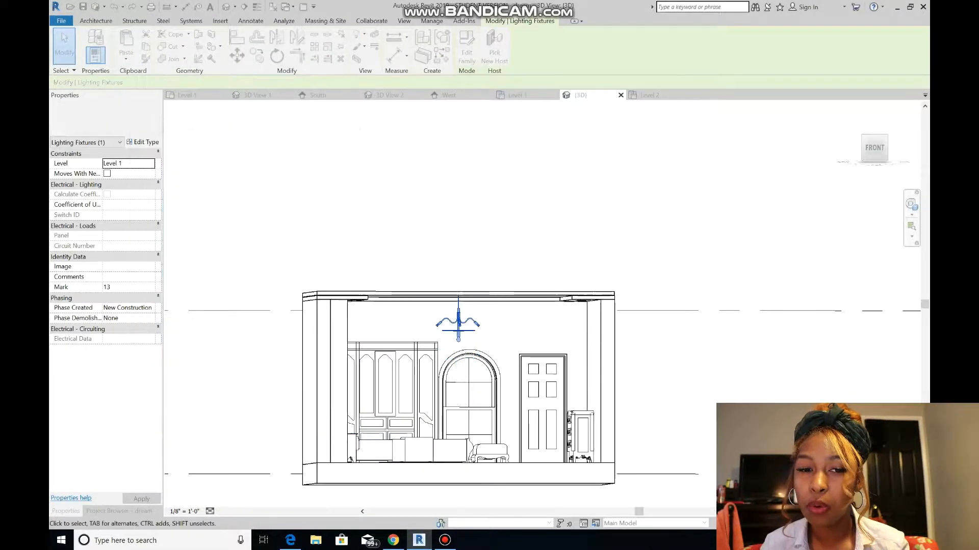
Move the Karamell lamp a short distance along the ceiling in the 3D view and check its position from the front.
key(Escape)
click(912, 204)
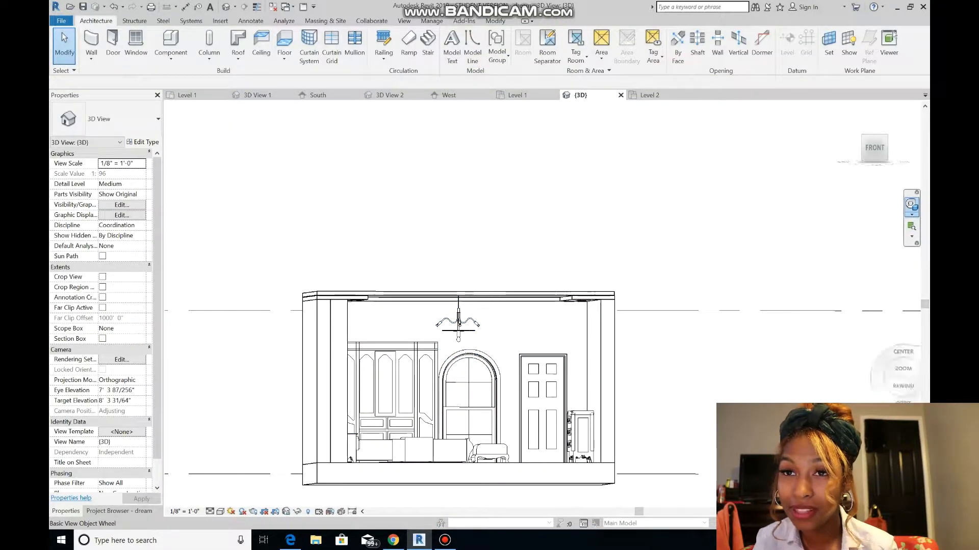
drag(690, 312, 628, 283)
click(706, 226)
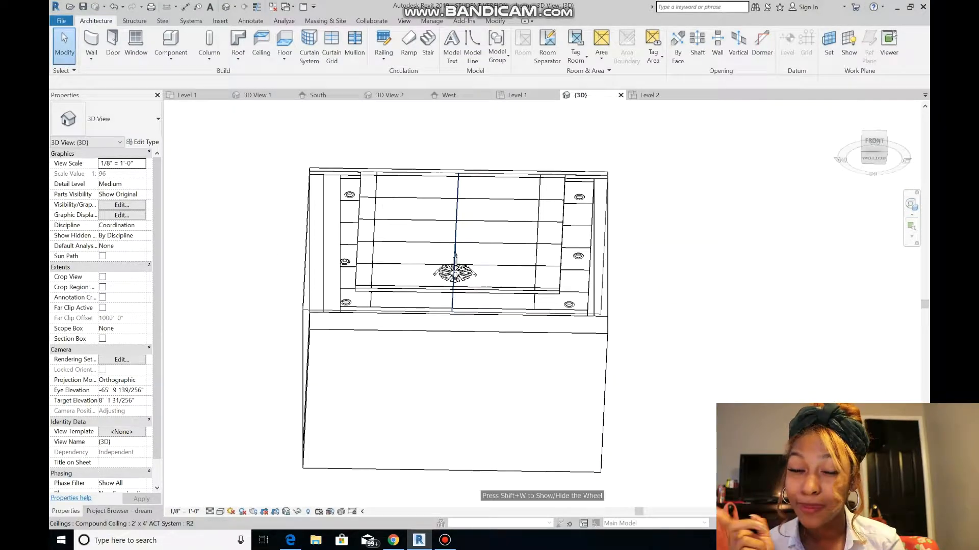
drag(455, 273, 454, 288)
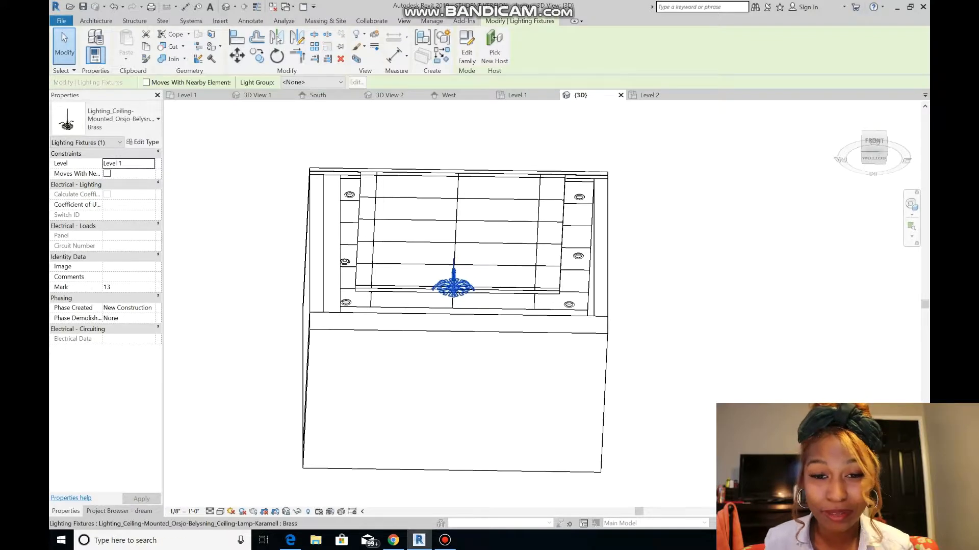
click(911, 204)
drag(767, 209, 726, 263)
click(777, 232)
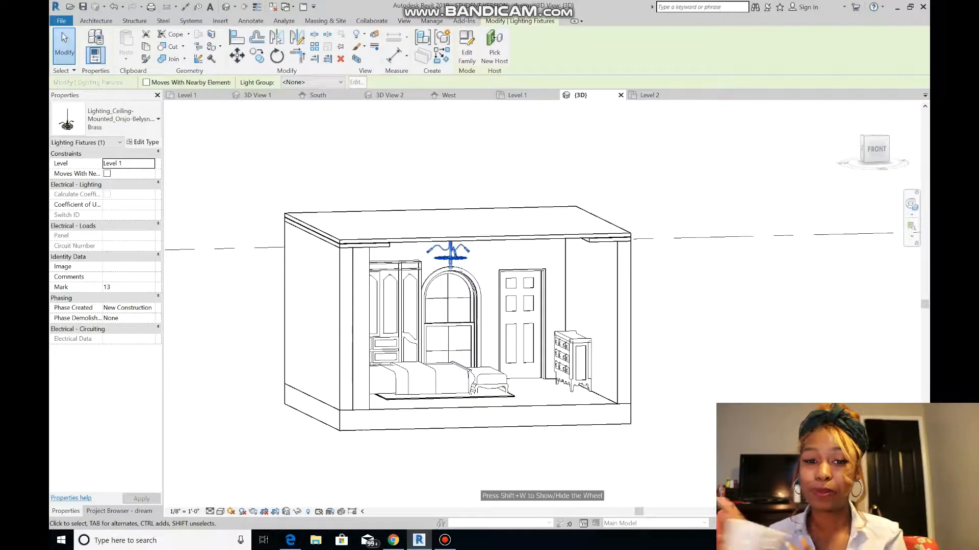
In the Level 1 floor plan, load the TV - Flat Screen family from the Furniture folder of the US Imperial library.
click(120, 512)
double_click(92, 124)
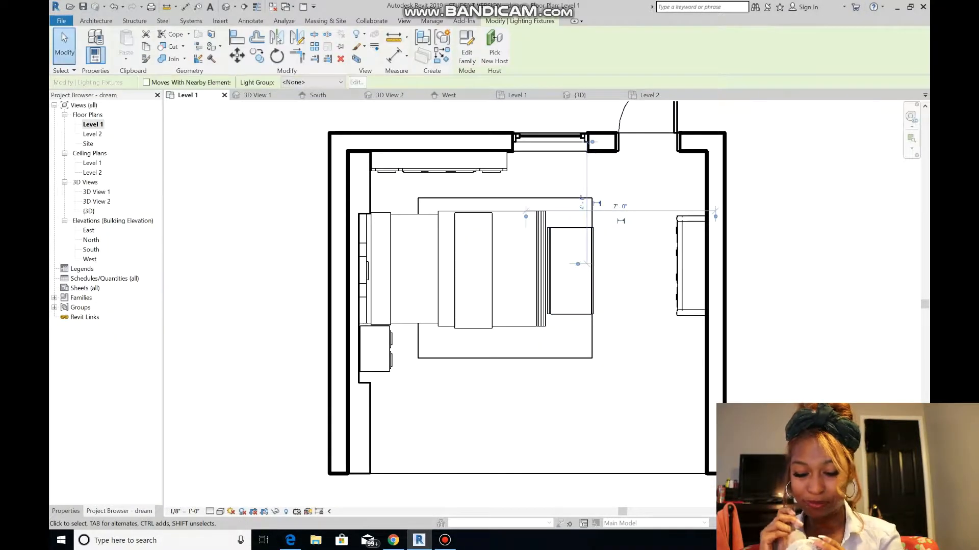
click(96, 21)
click(171, 45)
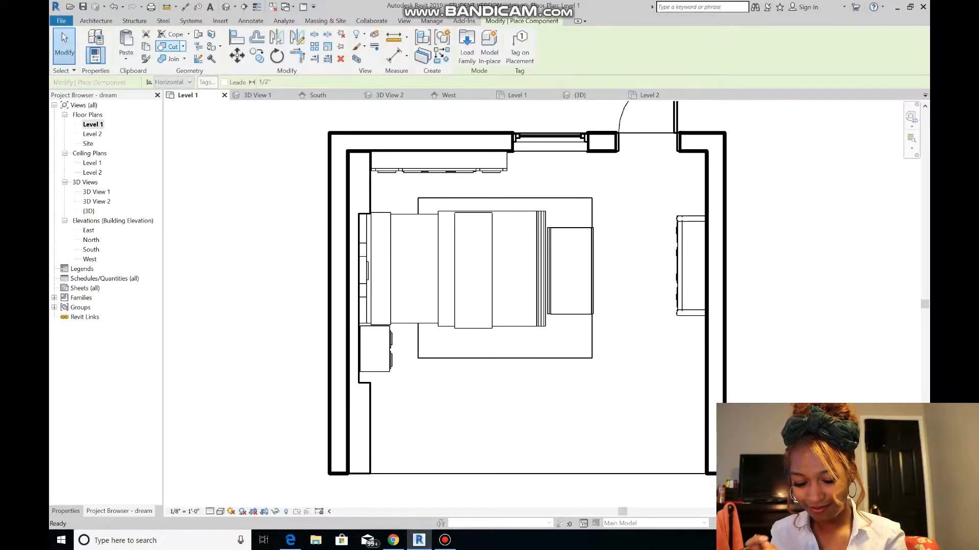
click(467, 46)
click(469, 172)
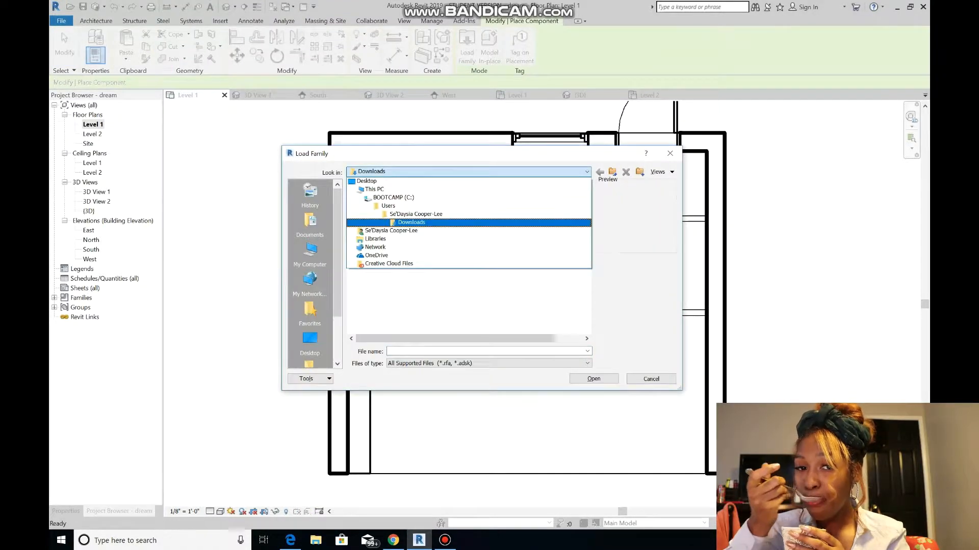
scroll(310, 270, down, 2)
click(309, 312)
scroll(378, 274, down, 5)
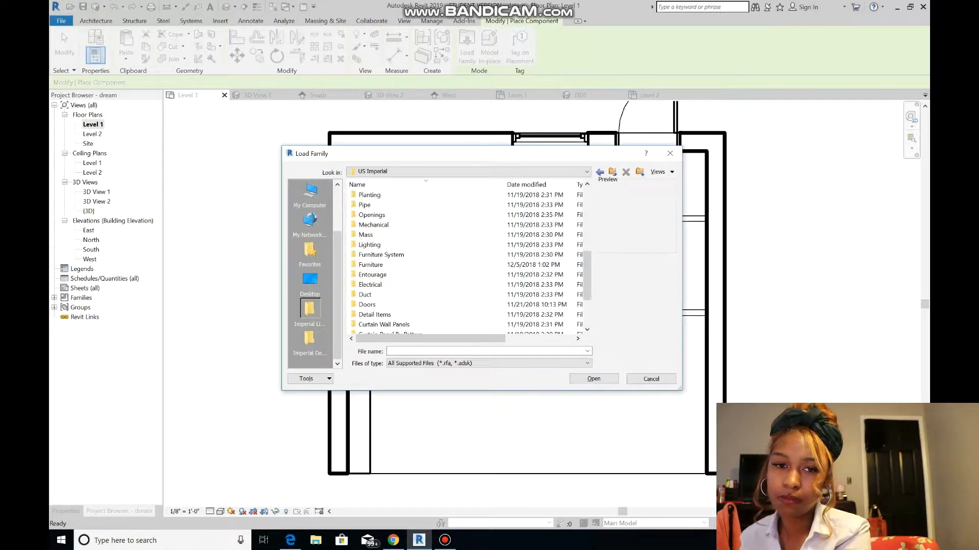
double_click(375, 265)
click(370, 194)
click(380, 205)
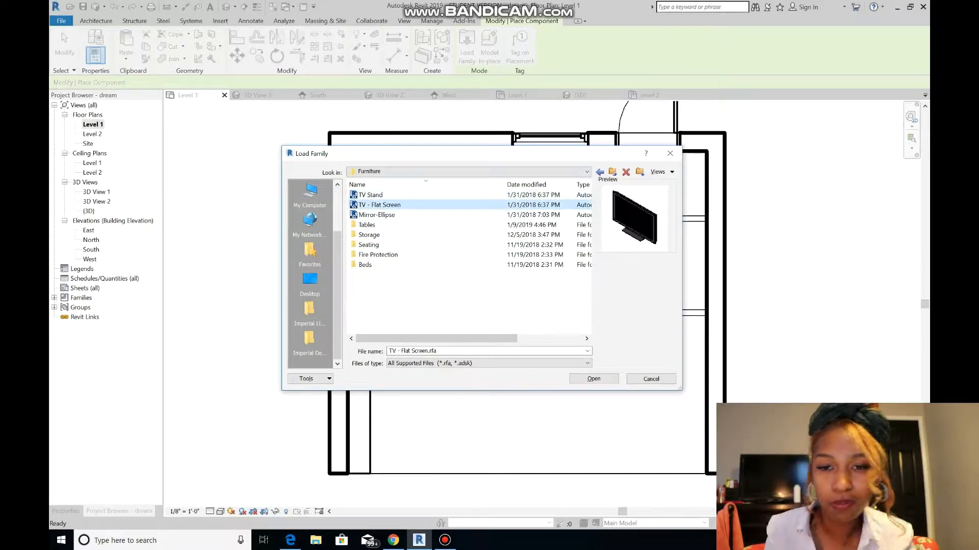
click(593, 378)
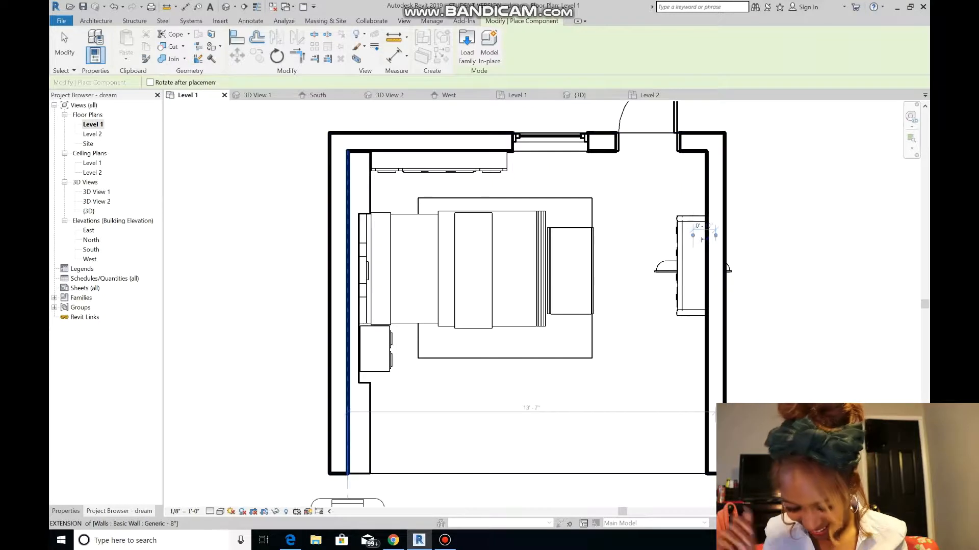
Place the 32" flat screen TV at the dresser against the wall opposite the bed's headboard.
click(692, 269)
click(655, 271)
click(693, 117)
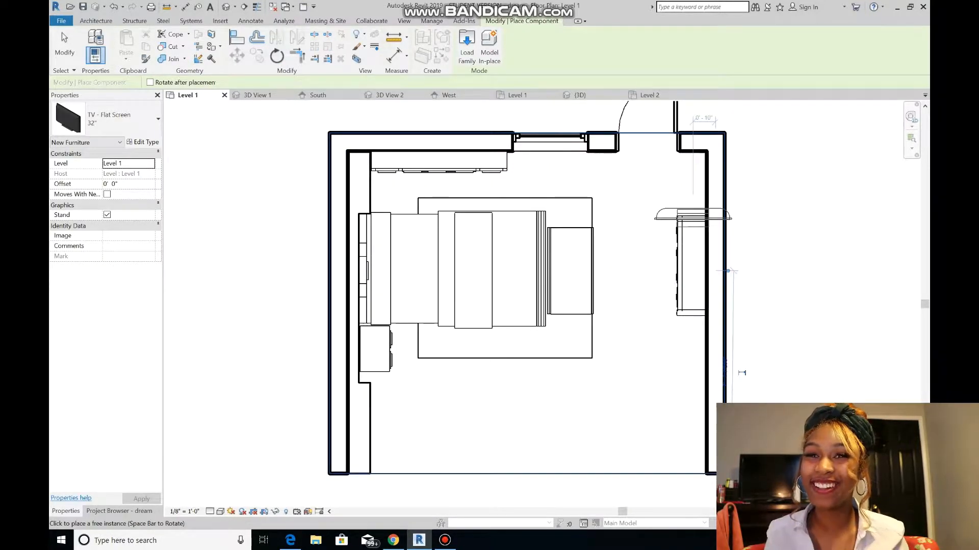
key(Escape)
key(Escape)
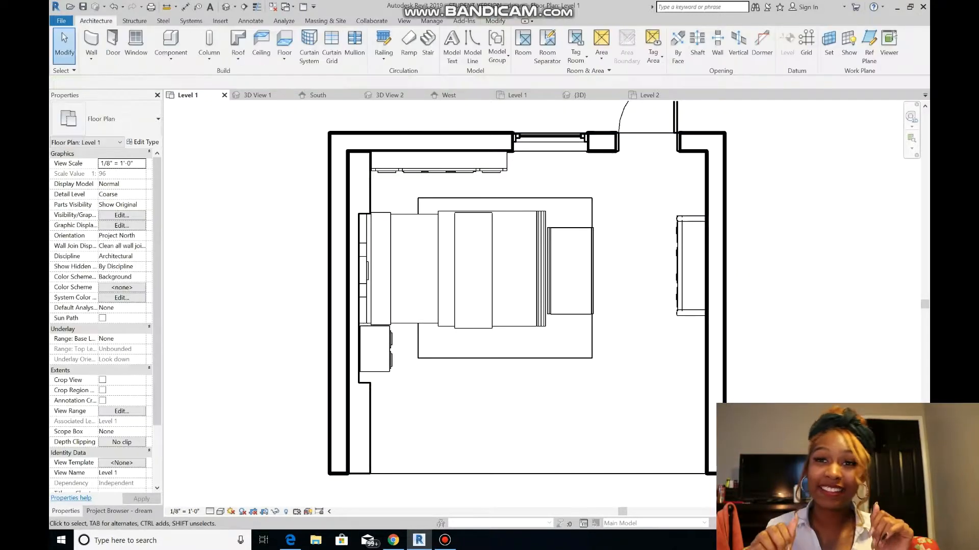
In the {3D} view, select the flat screen TV at the dresser and set its offset to 4' 0".
click(119, 511)
double_click(97, 201)
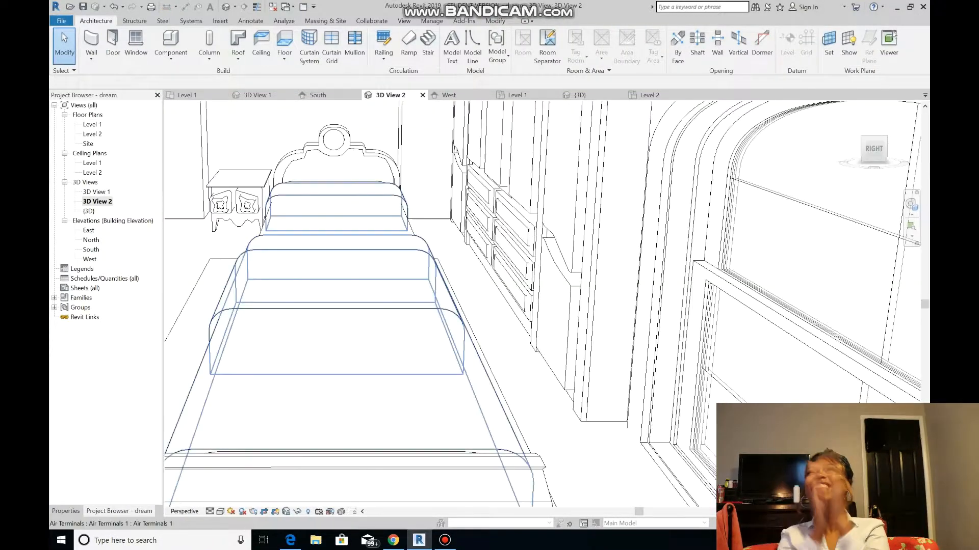
scroll(392, 298, down, 2)
double_click(89, 211)
click(574, 367)
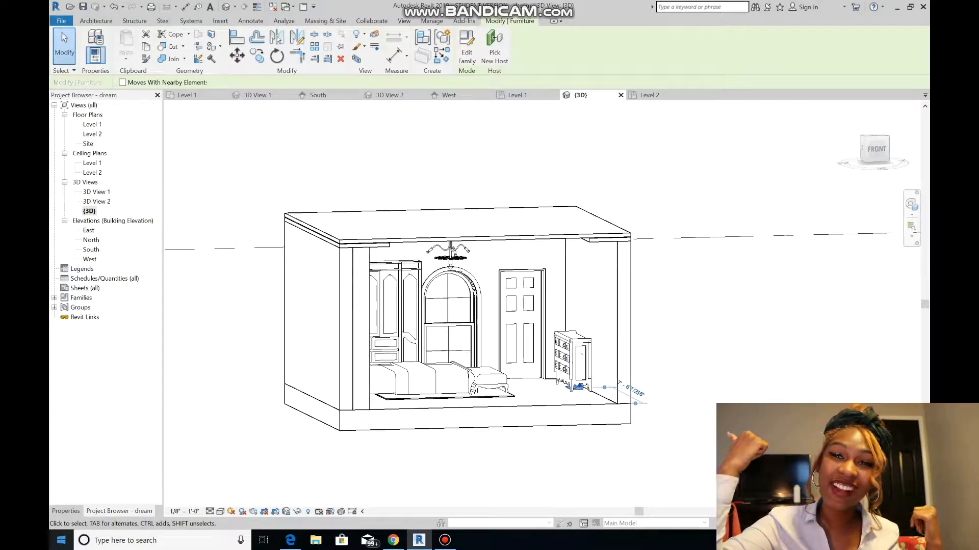
click(66, 511)
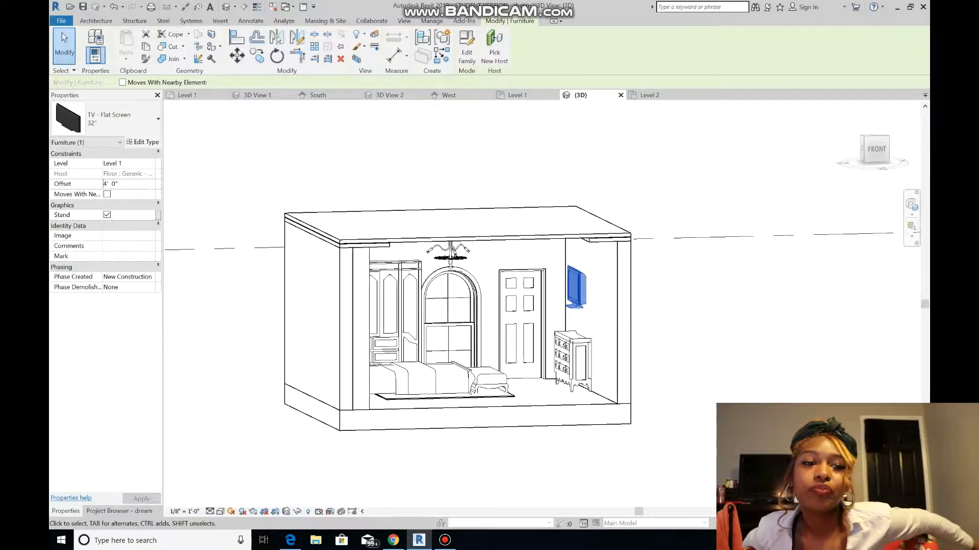
Try TV offsets of 2' 4", 2' 6" and 2' 7 1/2" and check the stand against the dresser top up close.
scroll(616, 345, up, 3)
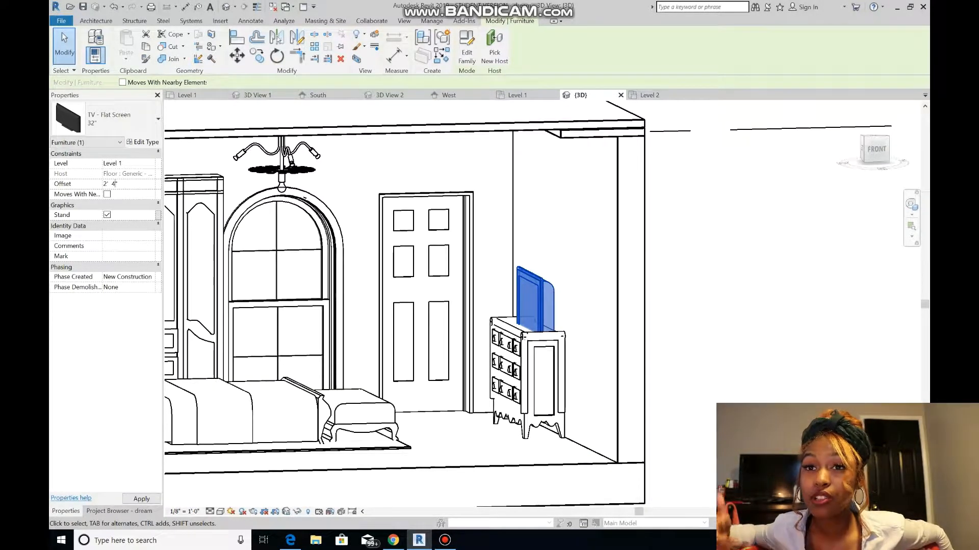
key(Return)
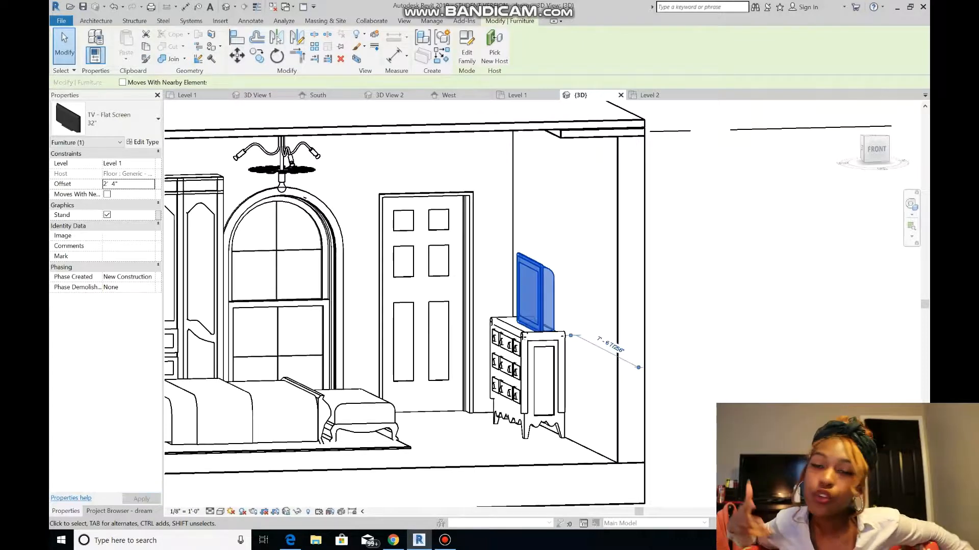
key(Return)
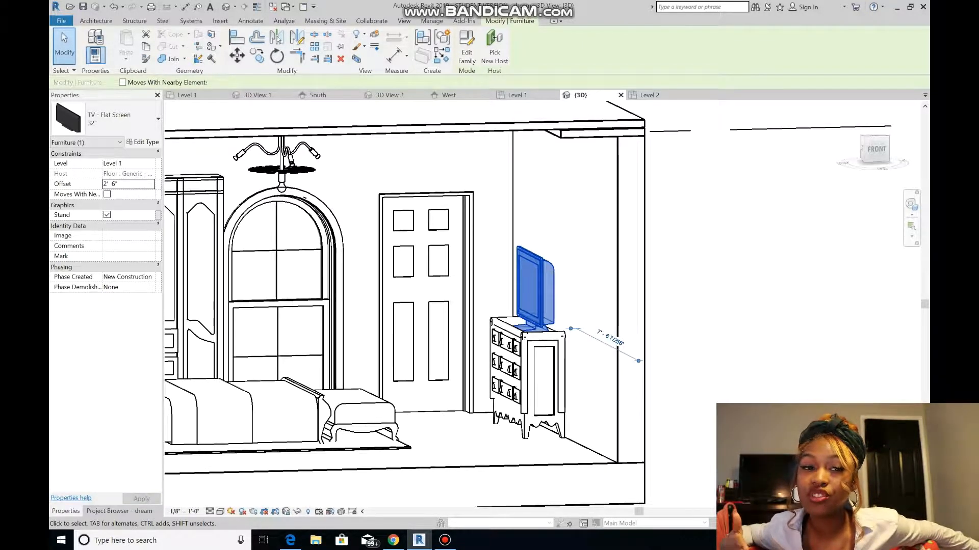
text(.5)
key(Return)
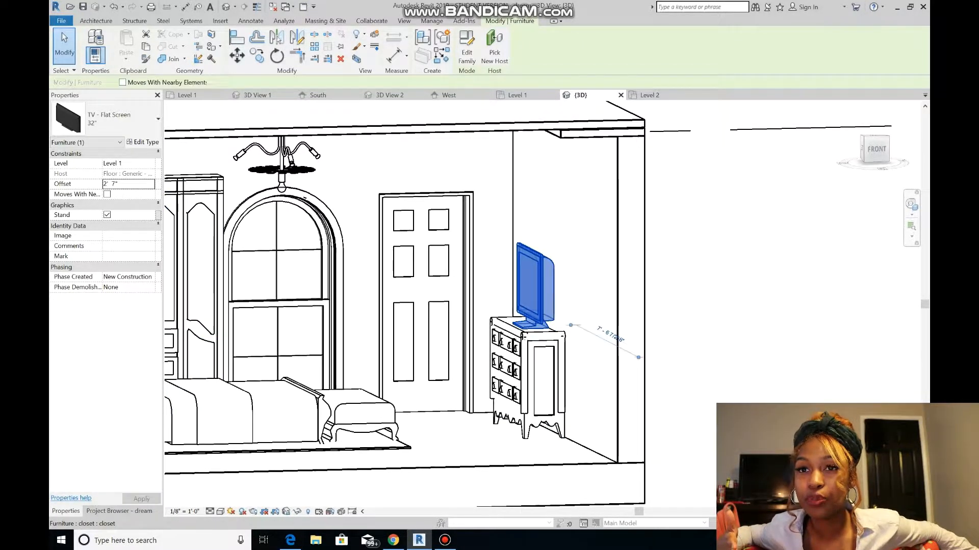
shift+middle_drag(709, 293, 822, 285)
scroll(540, 323, up, 5)
shift+middle_drag(671, 336, 635, 352)
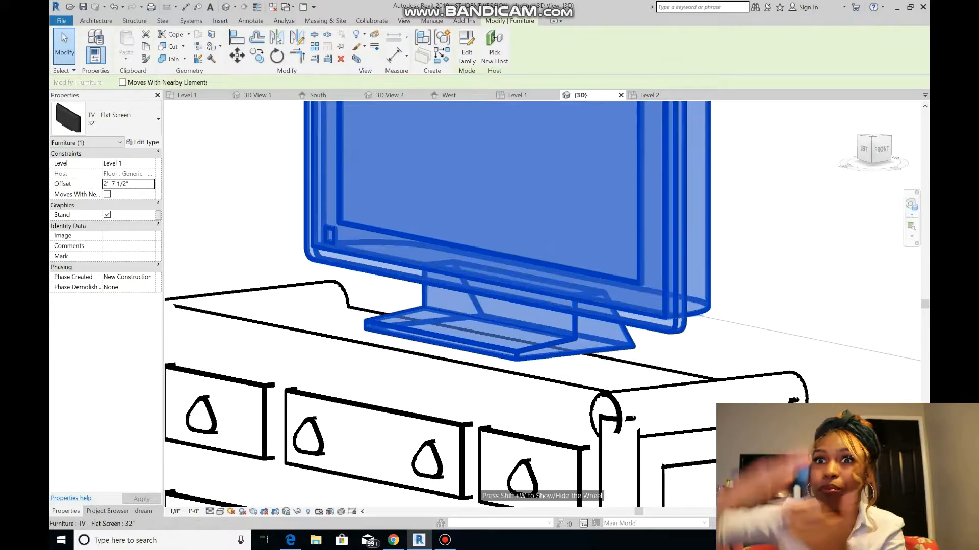
Set the TV's offset to 2' 6" and check from several angles how its stand rests on the dresser.
drag(127, 184, 111, 184)
text(6)
key(Return)
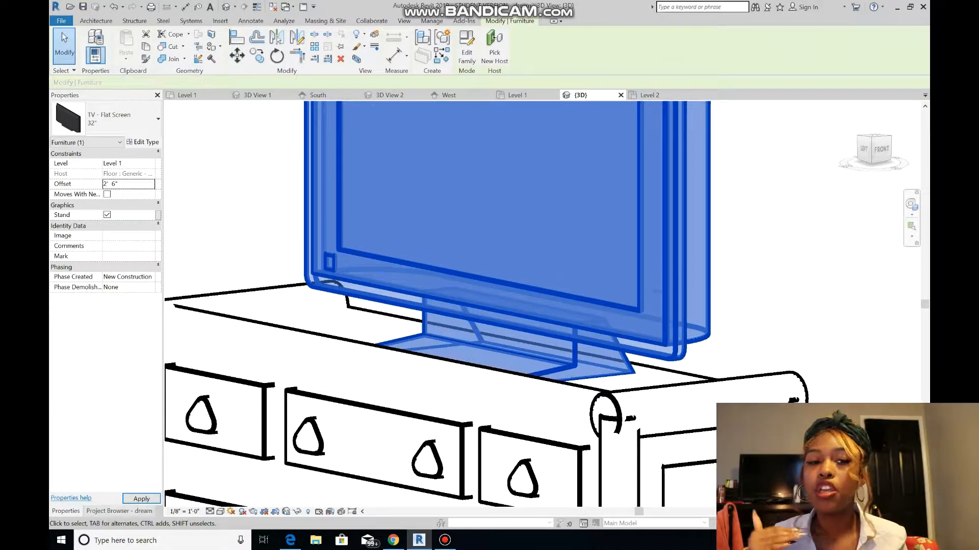
mouse_move(848, 211)
shift+middle_down()
mouse_move(720, 225)
mouse_move(753, 214)
mouse_move(827, 244)
shift+middle_up()
drag(827, 245, 800, 224)
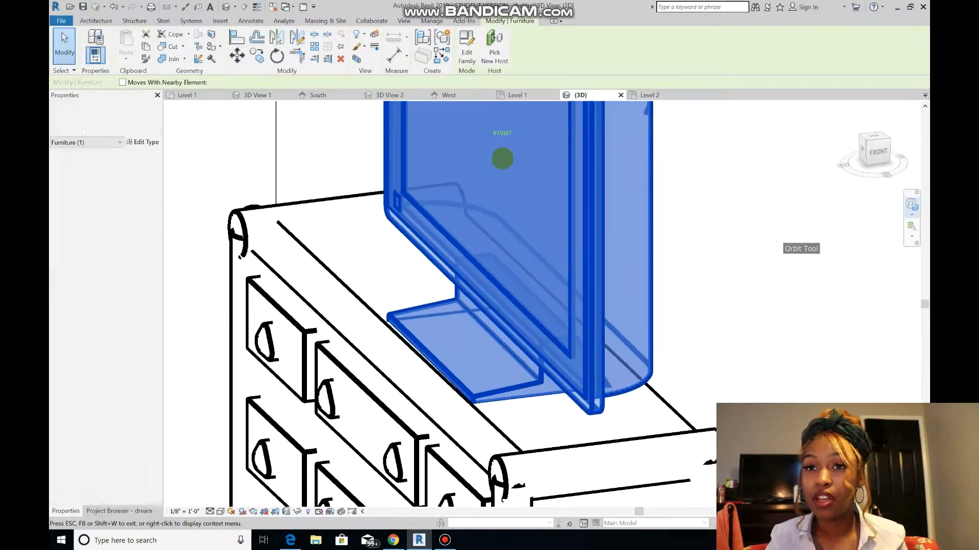
scroll(667, 262, down, 5)
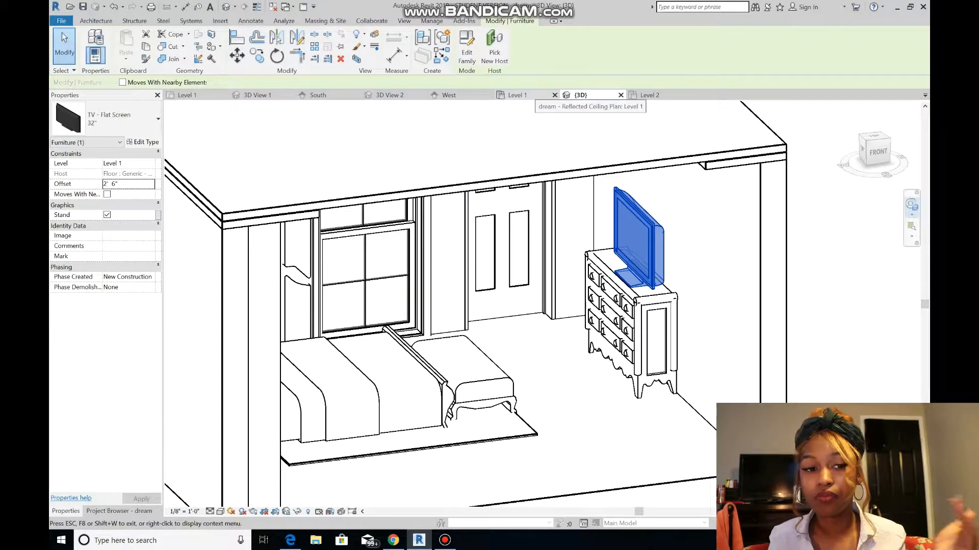
click(530, 96)
click(651, 96)
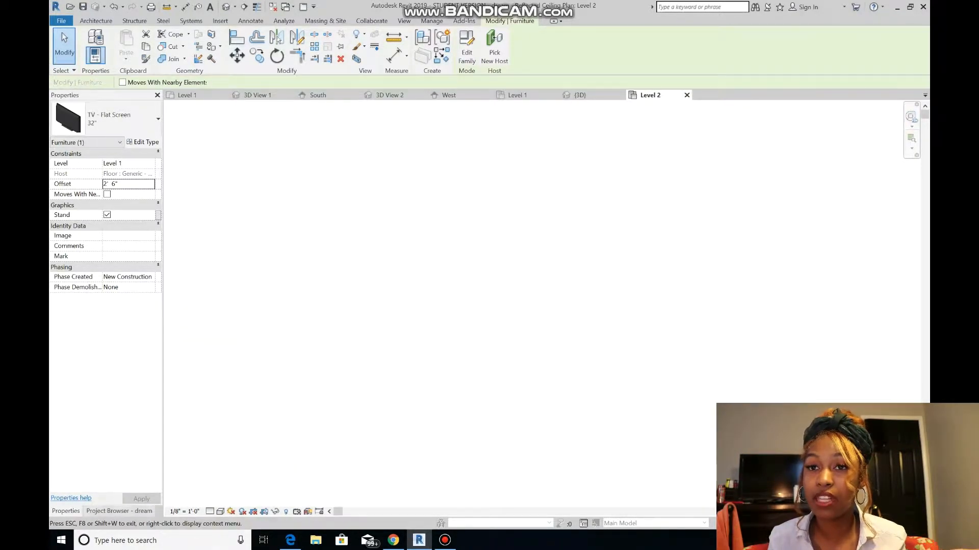
click(119, 511)
double_click(92, 125)
Save the project and render the front of the {3D} view at Draft quality with the Interior: Artificial only lighting scheme.
drag(732, 272, 737, 267)
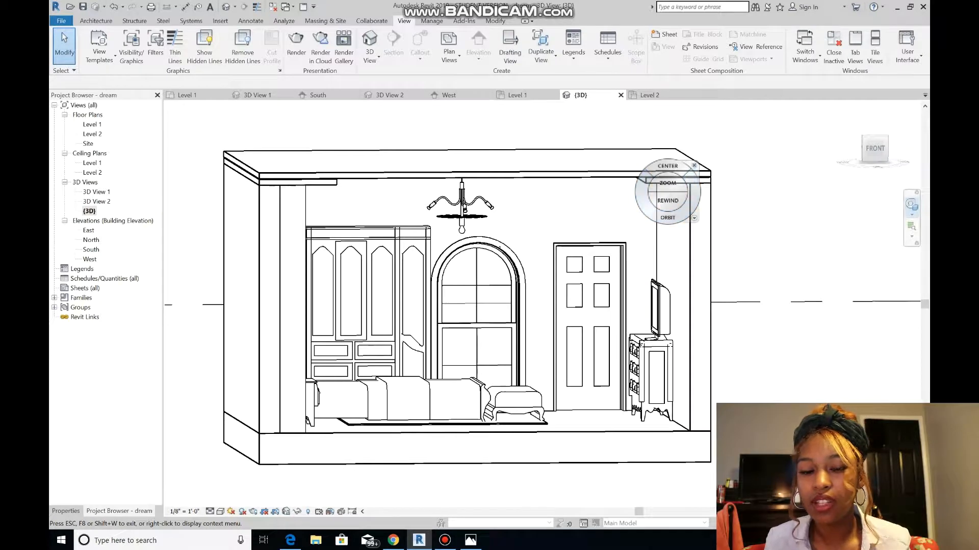
key(Escape)
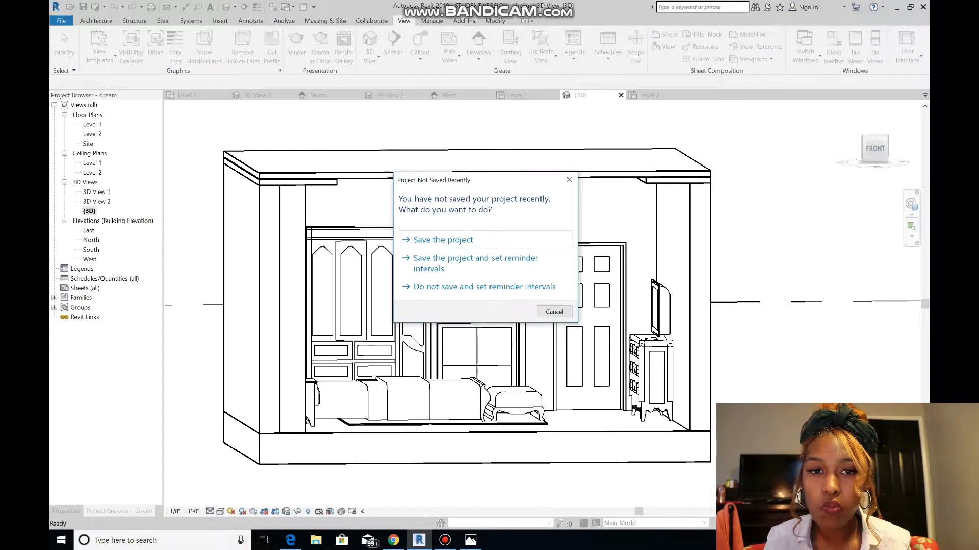
click(443, 240)
click(150, 145)
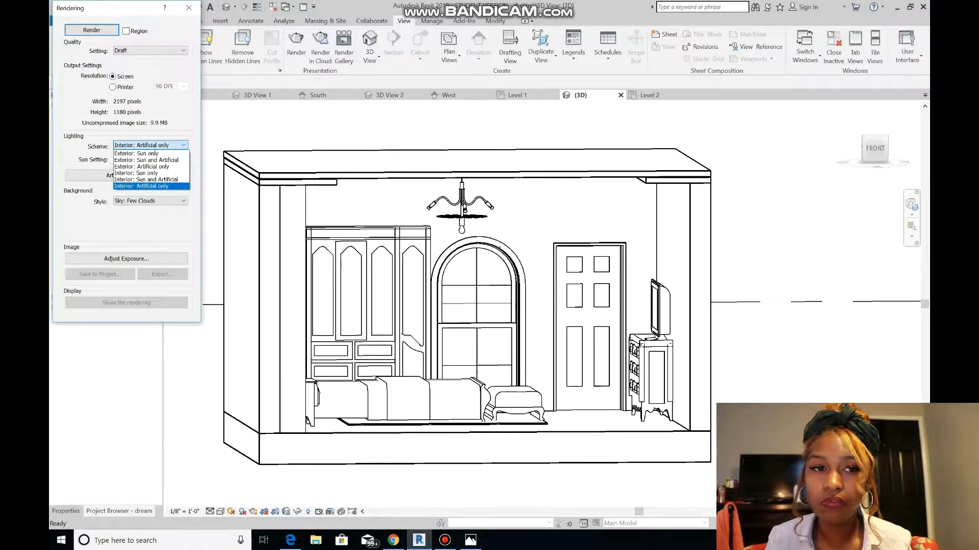
click(141, 186)
click(92, 30)
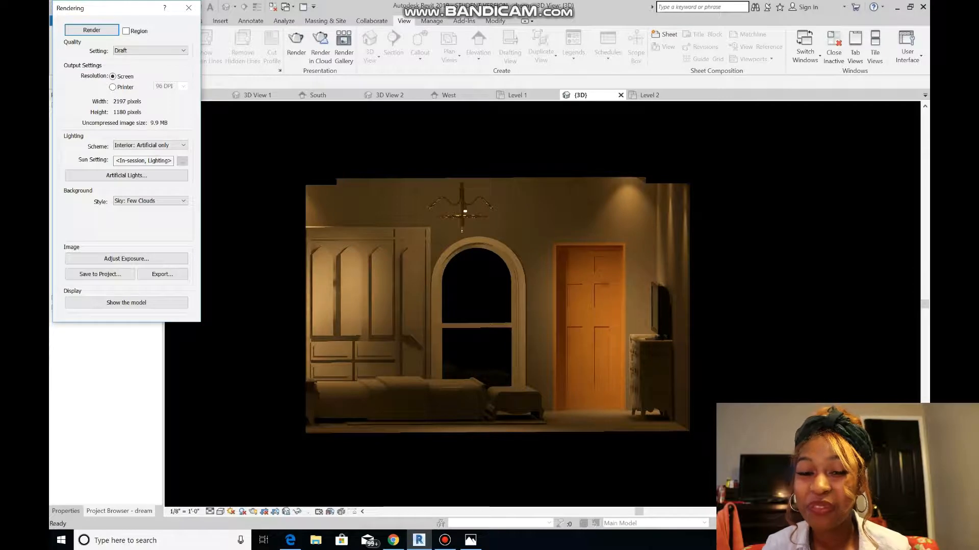
Examine the lighting and furniture in the rendered bedroom up close and from afar, and close the rendering settings.
scroll(614, 395, up, 7)
scroll(614, 395, down, 3)
scroll(357, 148, down, 5)
scroll(357, 148, up, 6)
scroll(354, 141, down, 5)
scroll(353, 140, down, 2)
drag(924, 304, 924, 290)
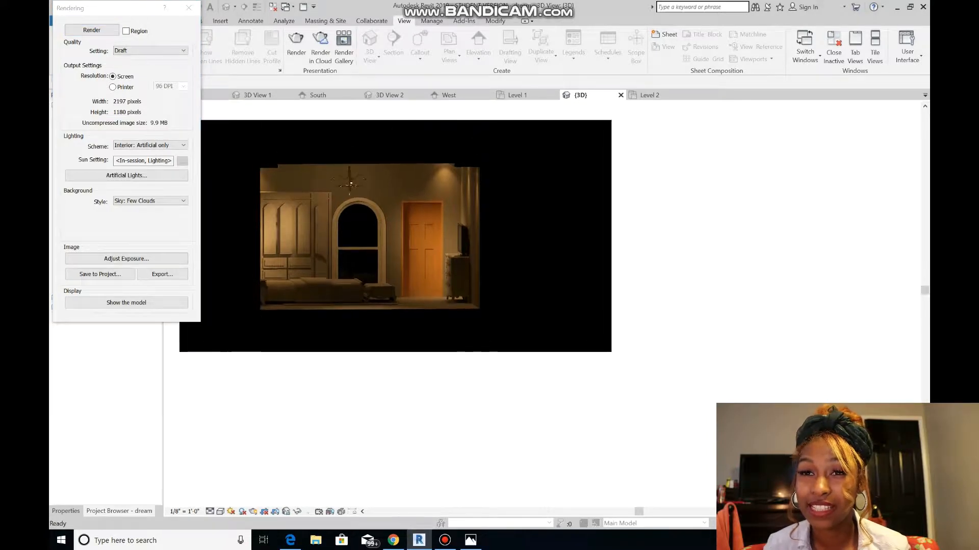
scroll(294, 240, up, 5)
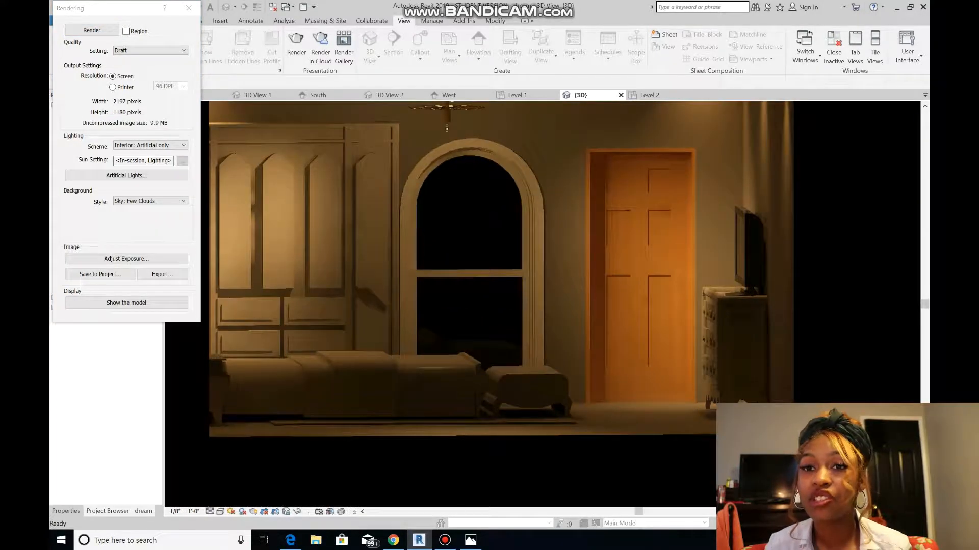
drag(925, 304, 925, 287)
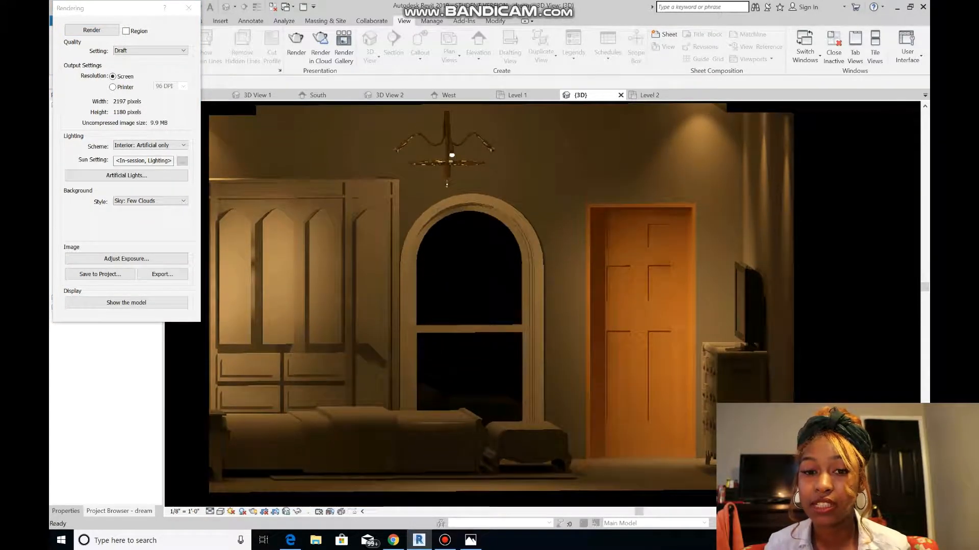
click(188, 8)
scroll(395, 152, down, 5)
scroll(397, 153, up, 1)
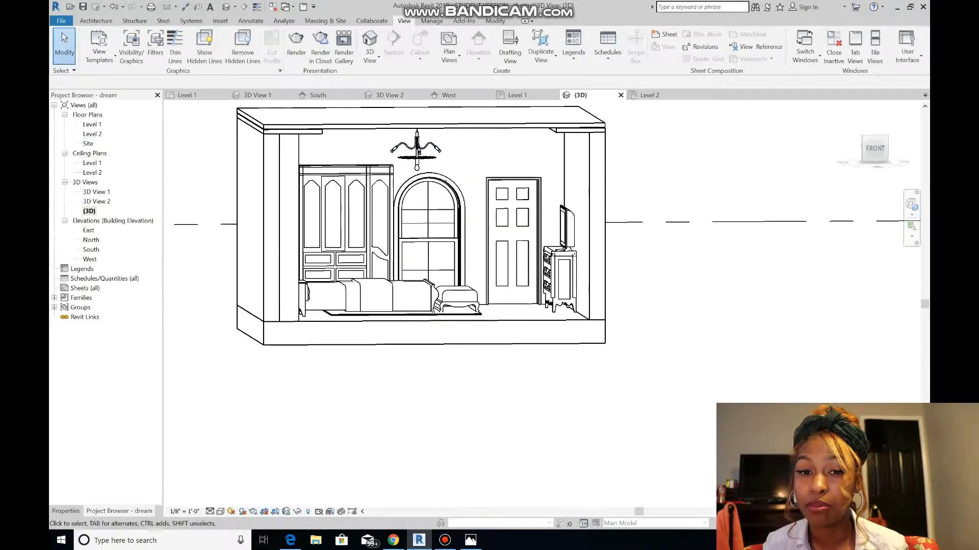
click(911, 205)
drag(829, 197, 713, 207)
click(779, 151)
drag(925, 304, 925, 291)
Switch to the web browser, search Google Images for "LIGHT BLUE DRYWALL" and open the light blue texture sample.
click(471, 540)
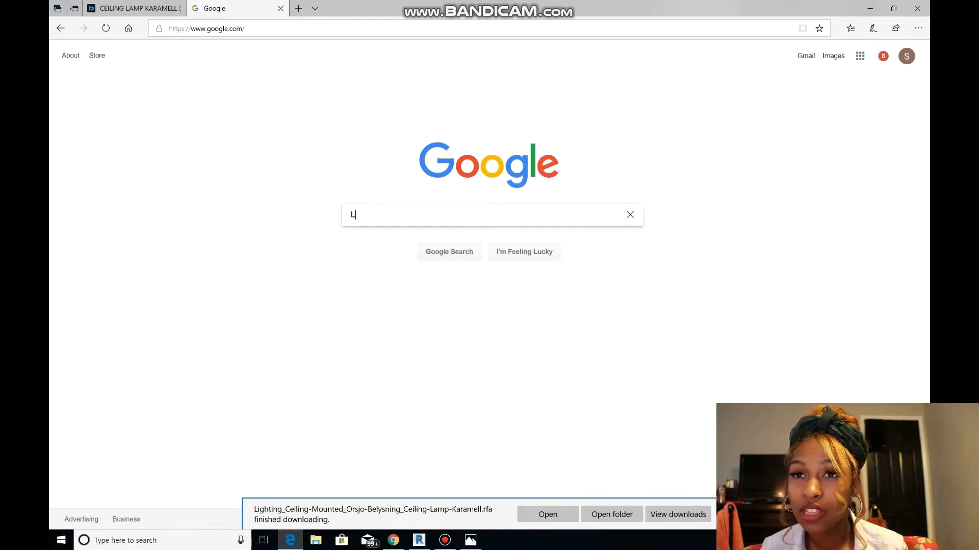
text(IG)
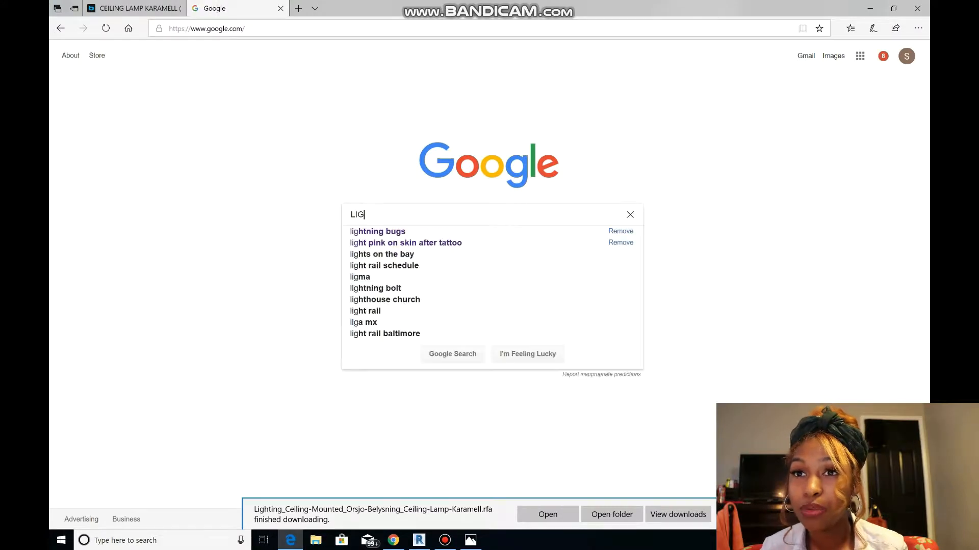
text(HT BLUE DRYWALL)
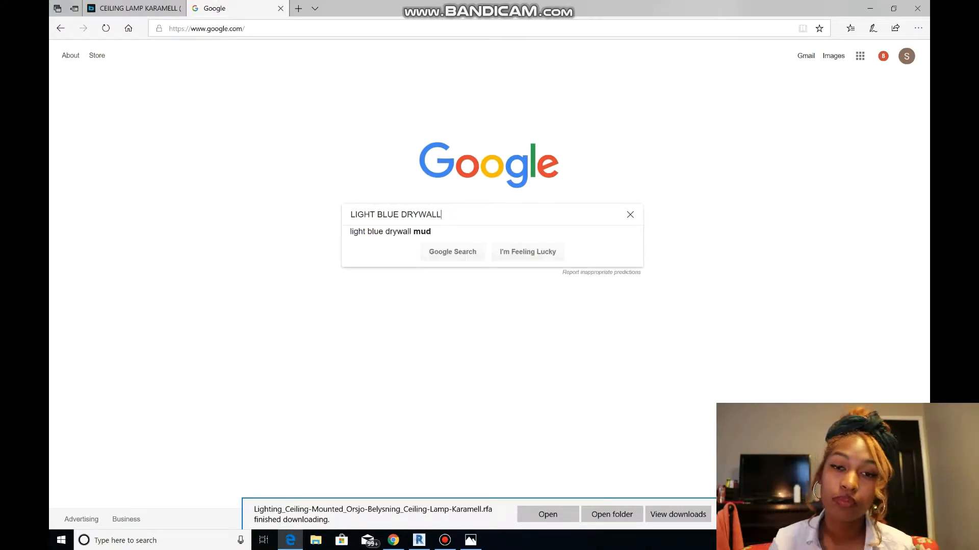
key(Return)
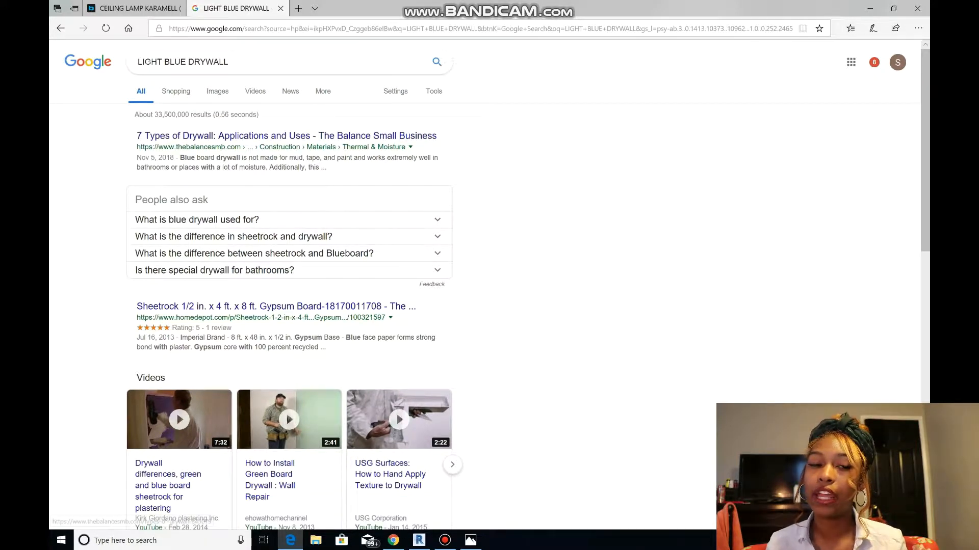
click(217, 92)
click(736, 191)
Check the wall colour in the room.PNG reference photo against the drywall sample, and put the photo away.
click(471, 540)
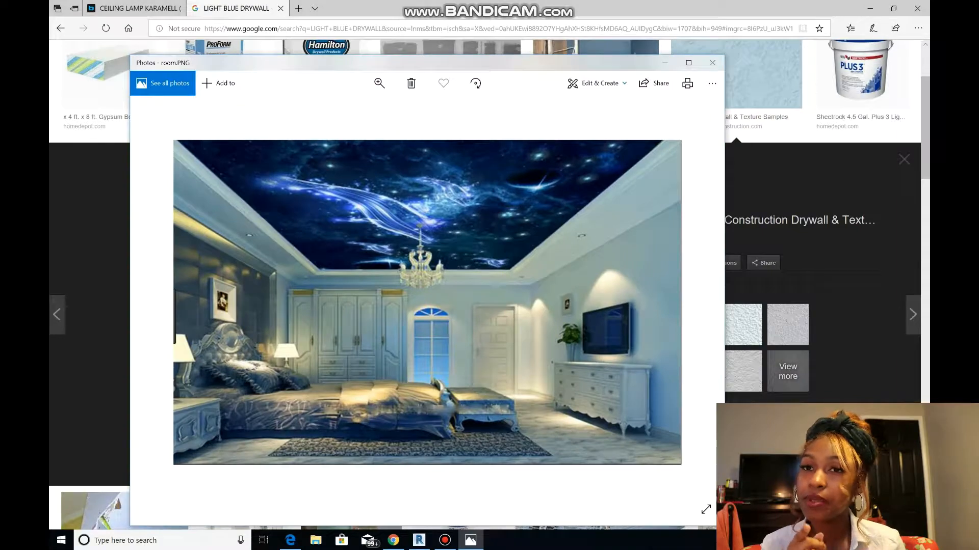
drag(632, 62, 743, 101)
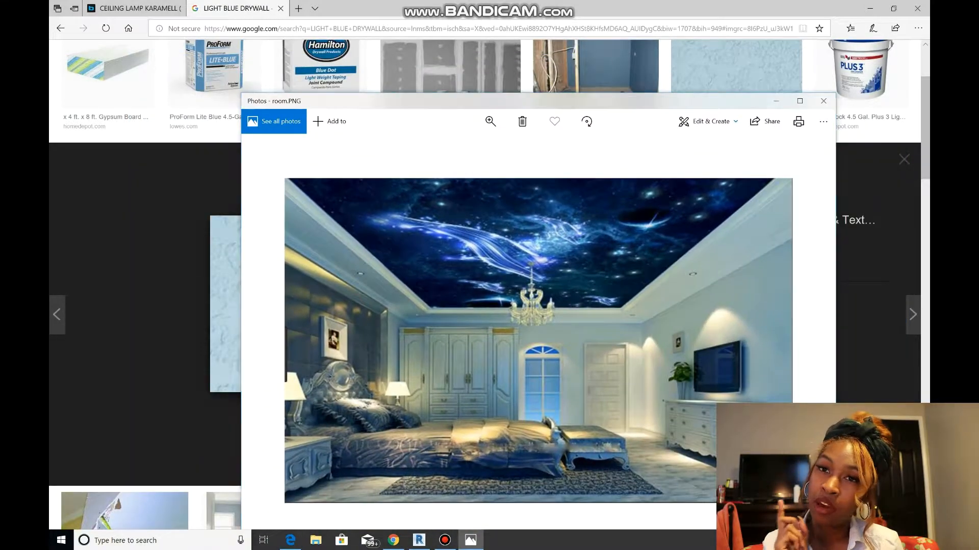
click(776, 101)
Capture the light blue drywall sample with the Snipping Tool and save it to the Desktop as a PNG named light blue drywall.
click(153, 540)
text(s)
click(131, 259)
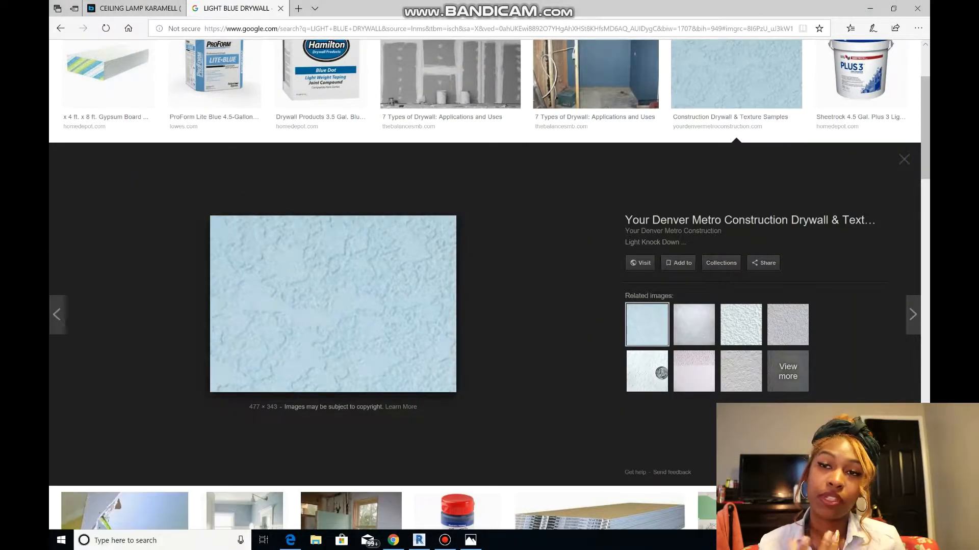
click(68, 370)
drag(211, 215, 454, 392)
click(170, 144)
click(191, 169)
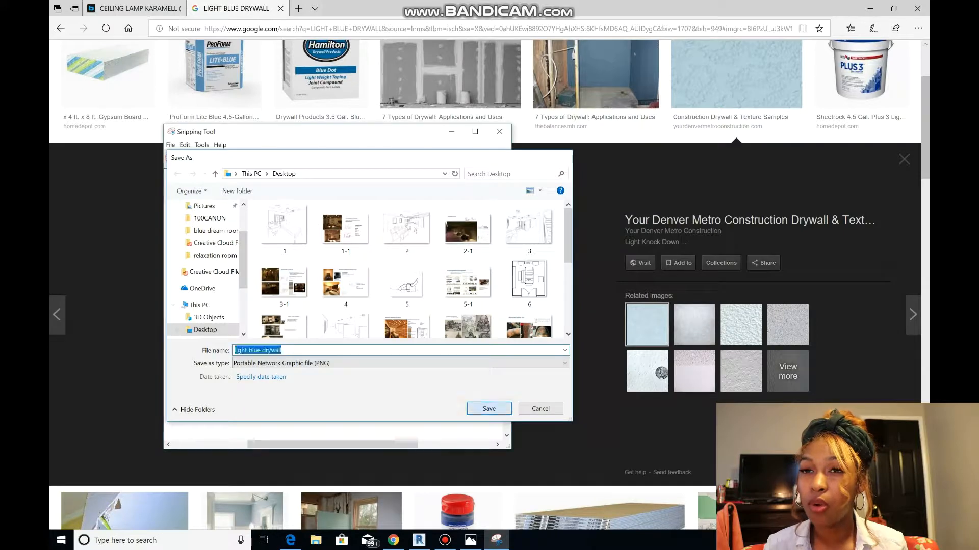
click(489, 408)
click(500, 131)
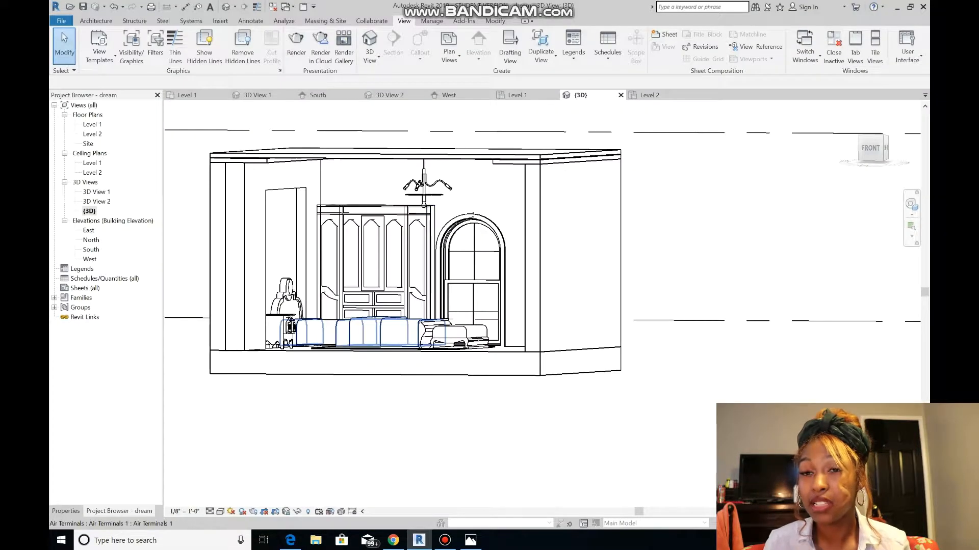
Back in Revit, create a new project material and name it drywall-blue.
scroll(267, 280, up, 2)
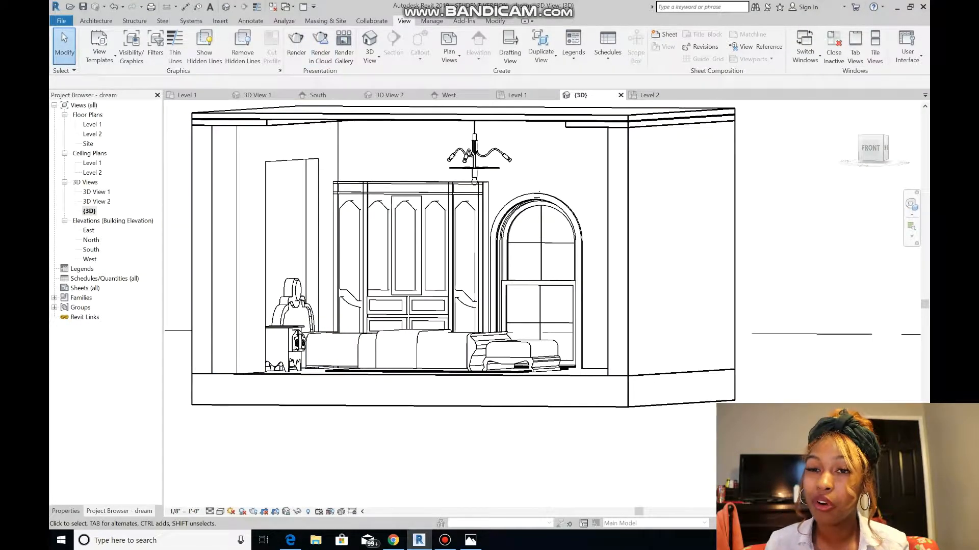
click(431, 21)
click(94, 45)
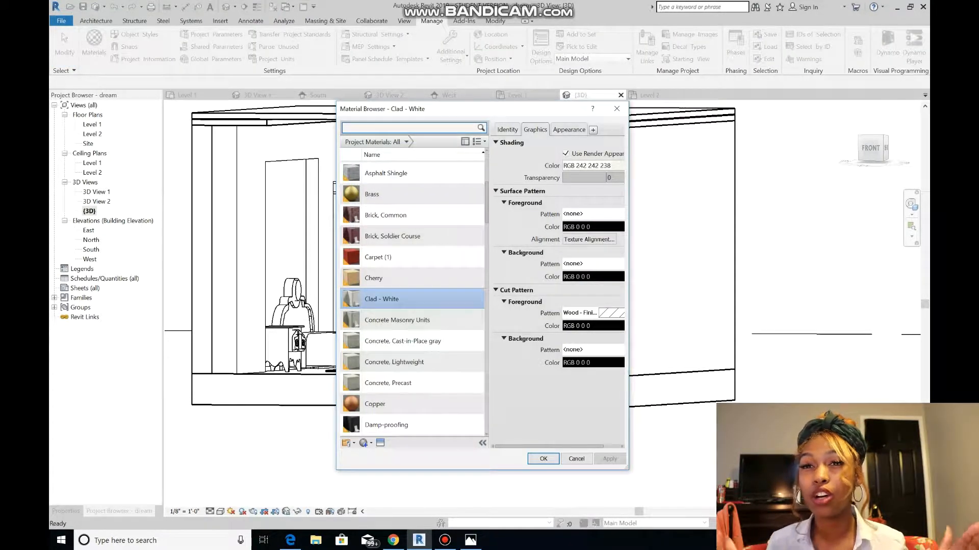
click(371, 443)
click(388, 454)
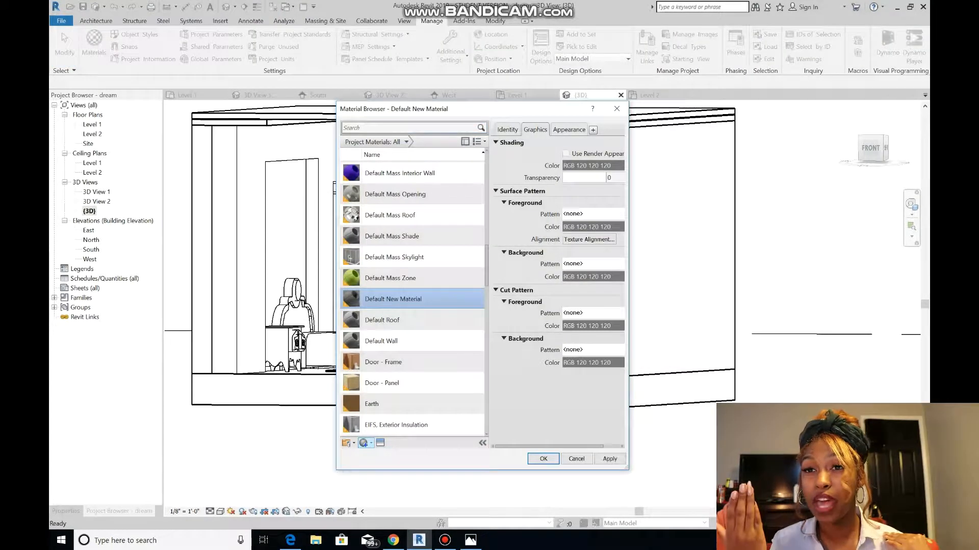
click(507, 130)
click(590, 144)
text(drywall-blue)
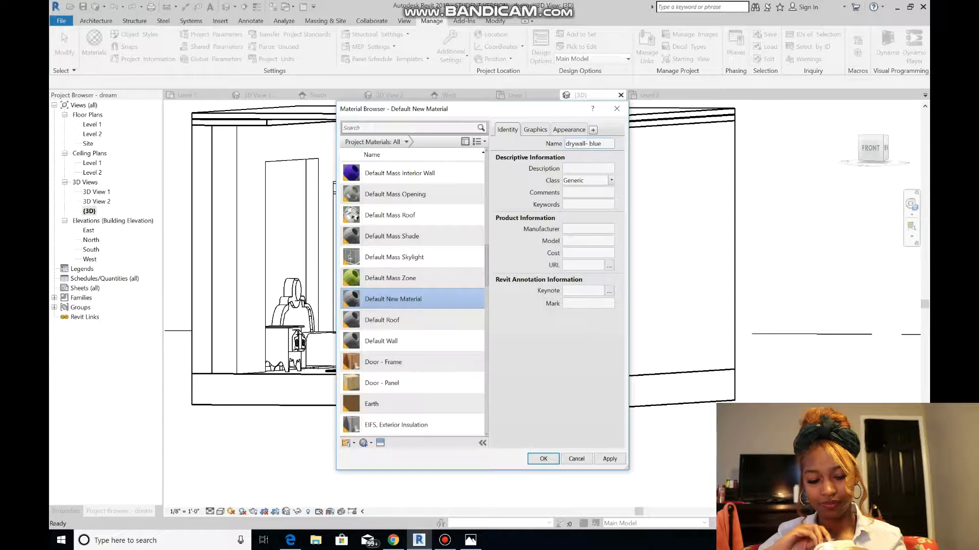
Assign the light blue drywall.PNG image to the generic appearance of the drywall-blue material.
click(569, 129)
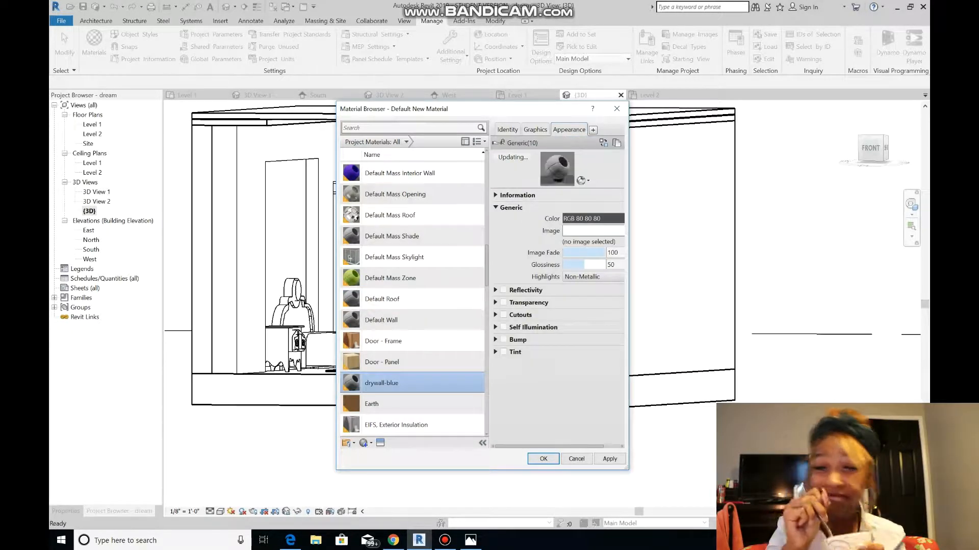
click(586, 232)
click(390, 315)
click(598, 369)
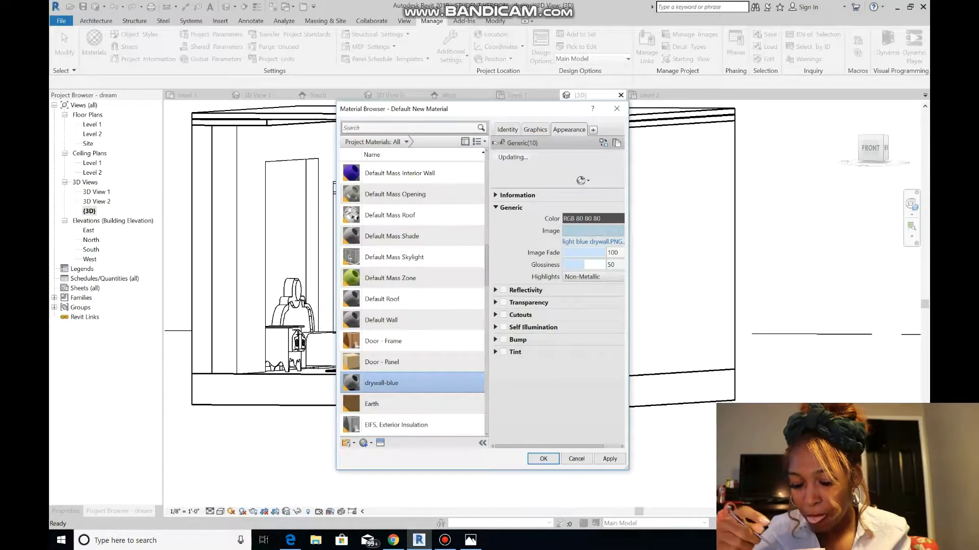
Accept the drywall-blue material and choose it as the Paint material for the room's wall faces.
key(Return)
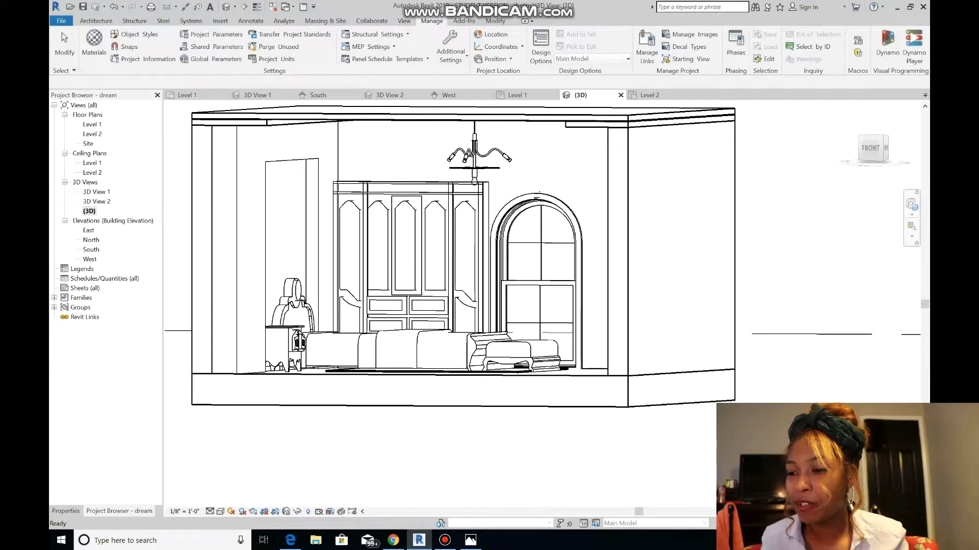
click(317, 168)
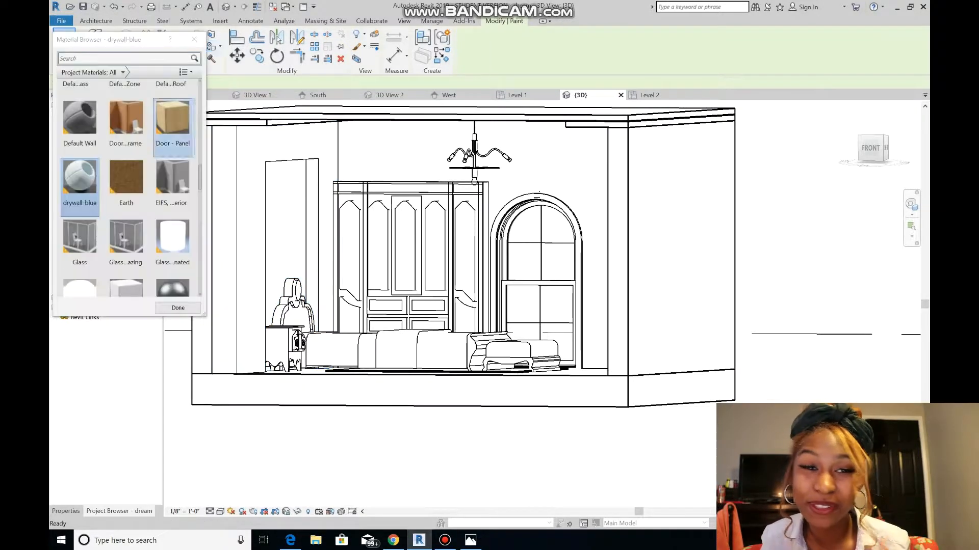
click(74, 198)
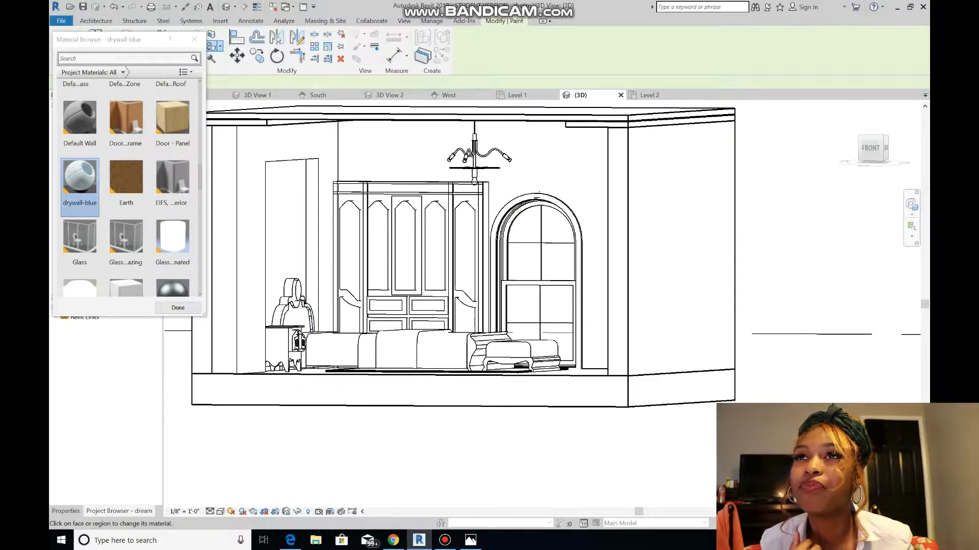
click(911, 204)
mouse_move(613, 273)
mouse_down()
mouse_move(632, 278)
mouse_move(635, 308)
mouse_up()
click(195, 39)
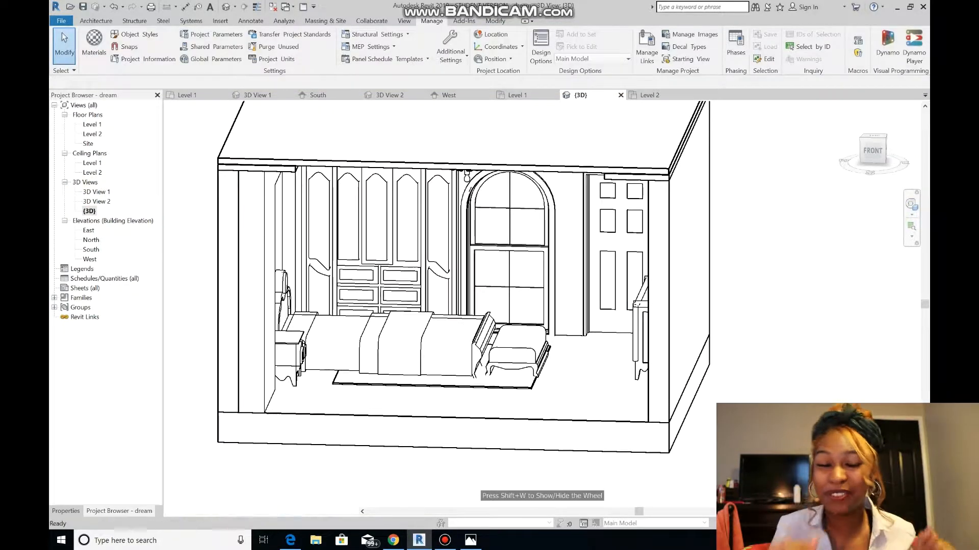
In the Level 1 floor plan, edit the in-place wall behind the bed and set its extrusion material to drywall-blue.
click(187, 95)
click(360, 388)
click(469, 47)
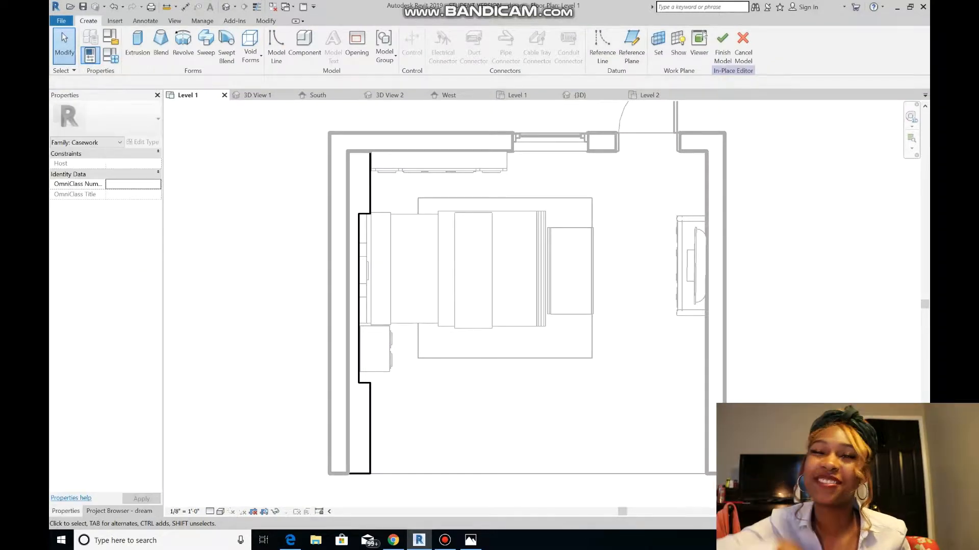
click(359, 295)
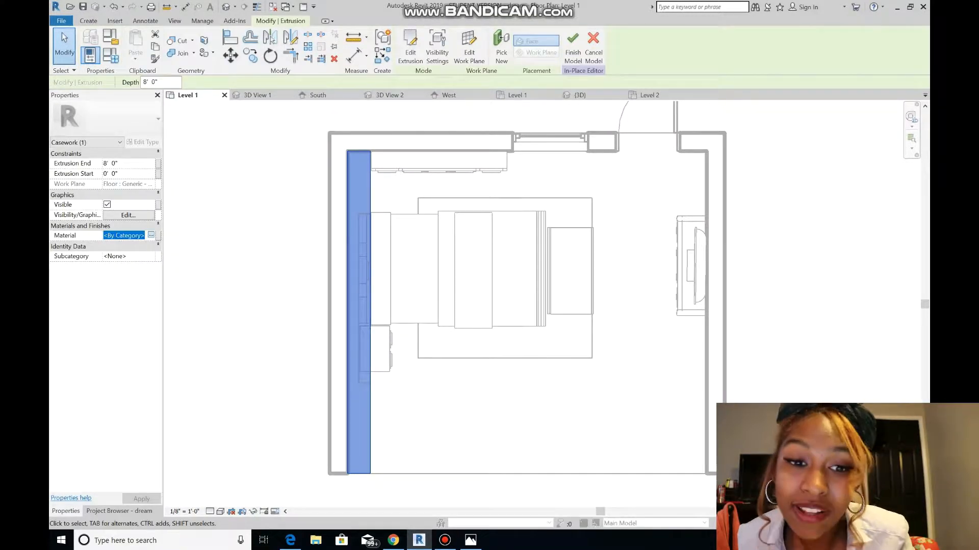
click(151, 235)
click(542, 459)
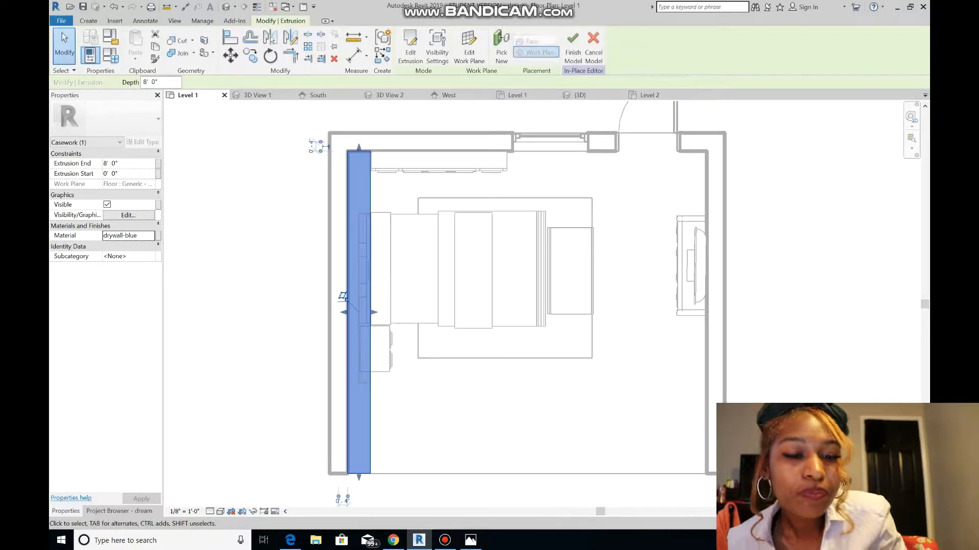
key(Escape)
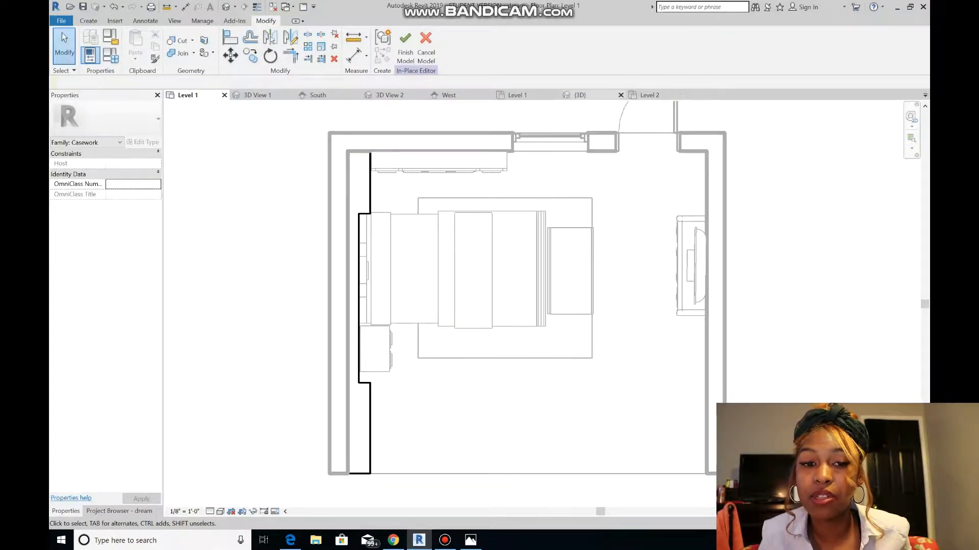
Compare the {3D} view with the room.PNG reference photo, inspect the ceiling from below, and finish the in-place wall model.
click(580, 95)
click(911, 205)
drag(657, 349, 656, 333)
click(445, 541)
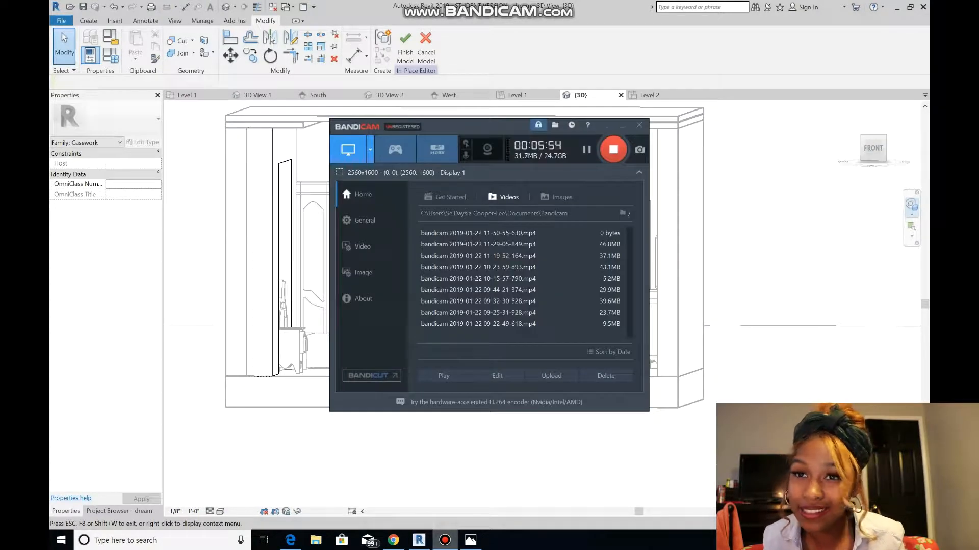
click(470, 540)
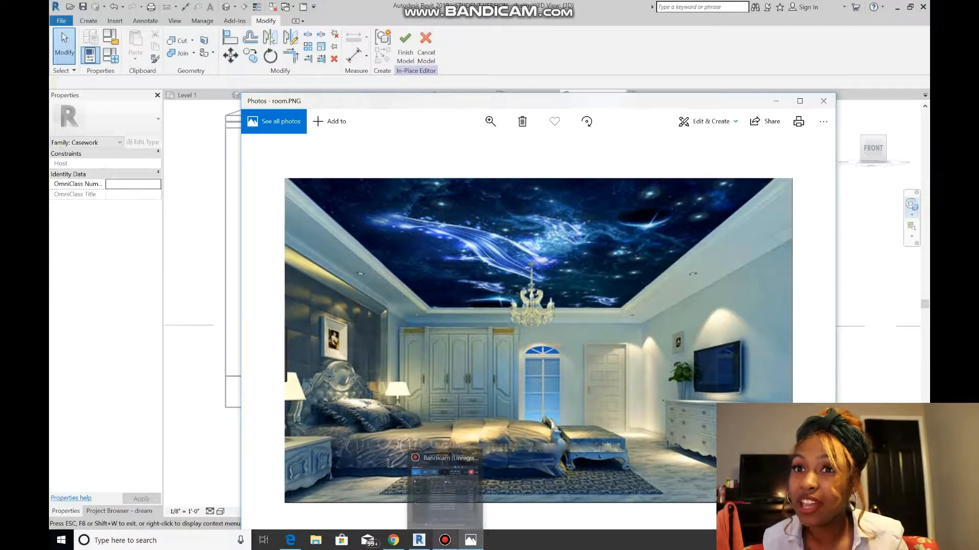
click(419, 540)
drag(343, 375, 353, 332)
scroll(417, 134, down, 2)
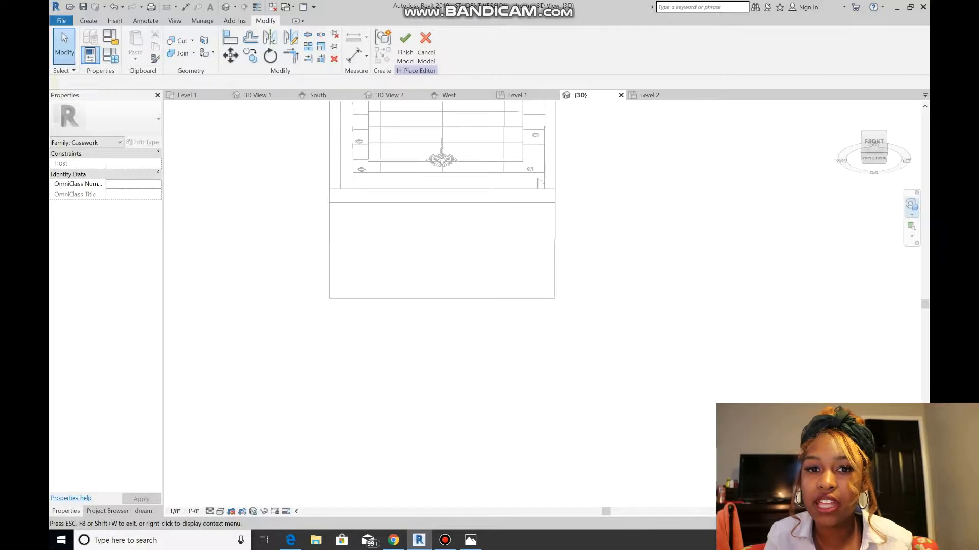
drag(925, 304, 925, 288)
scroll(509, 199, up, 5)
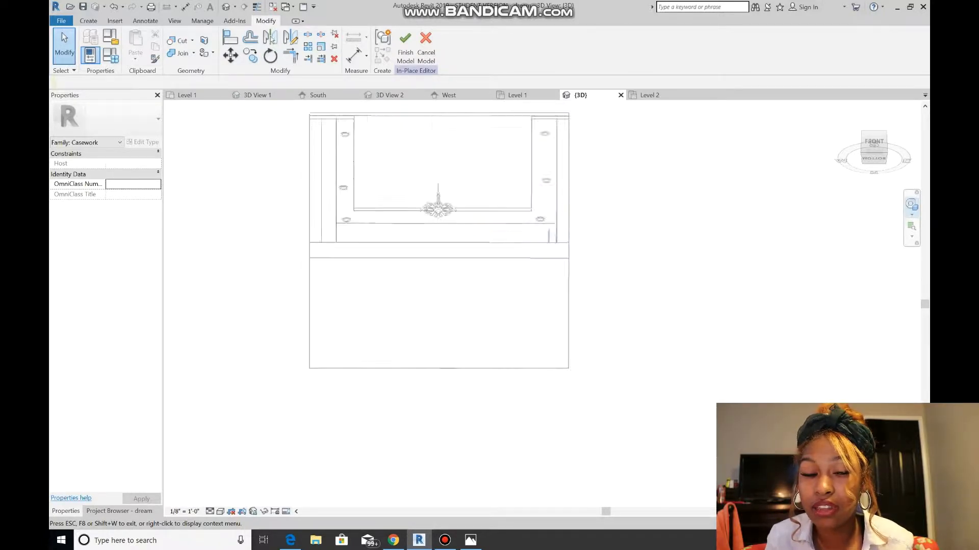
key(Escape)
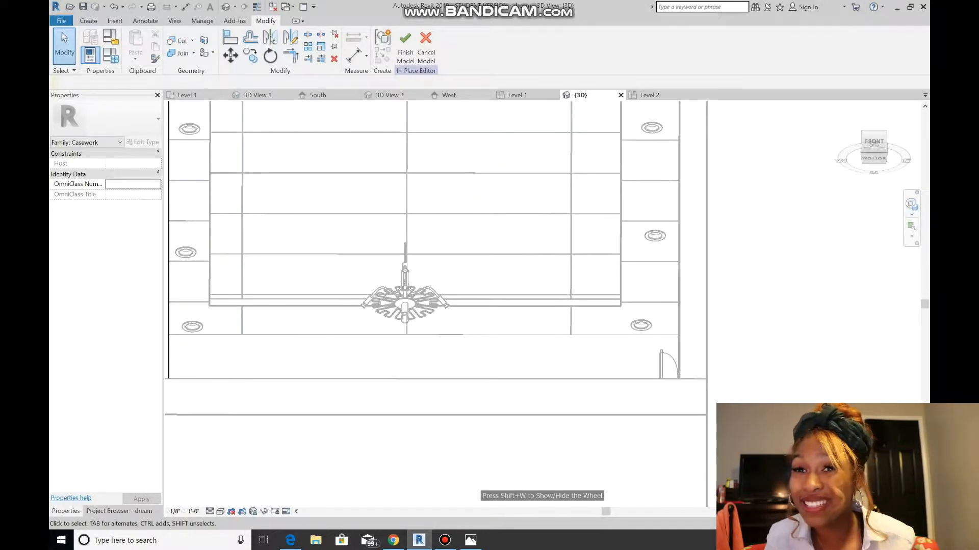
click(405, 44)
Edit the assembly of the perimeter ceiling's type and set the Structure [1] layer's material to drywall-blue.
click(561, 172)
click(142, 142)
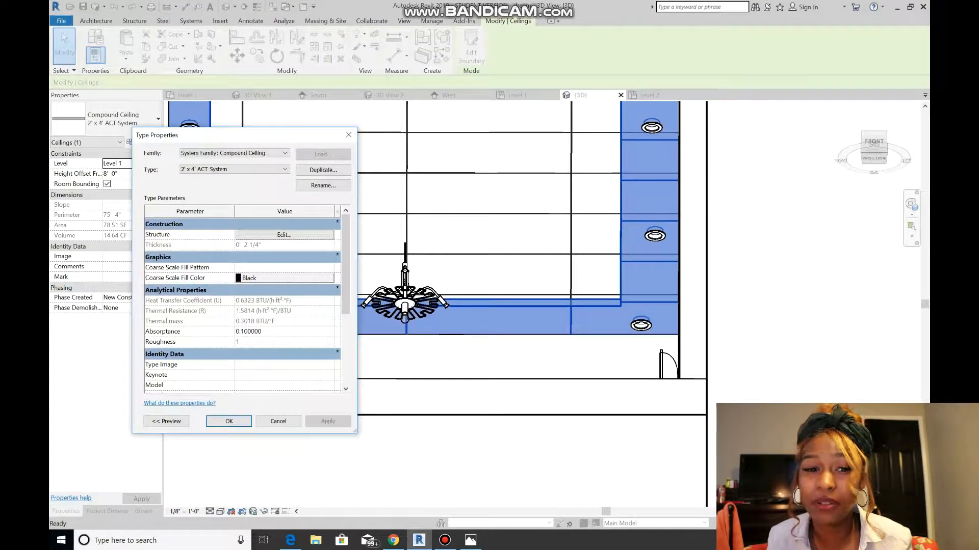
click(284, 235)
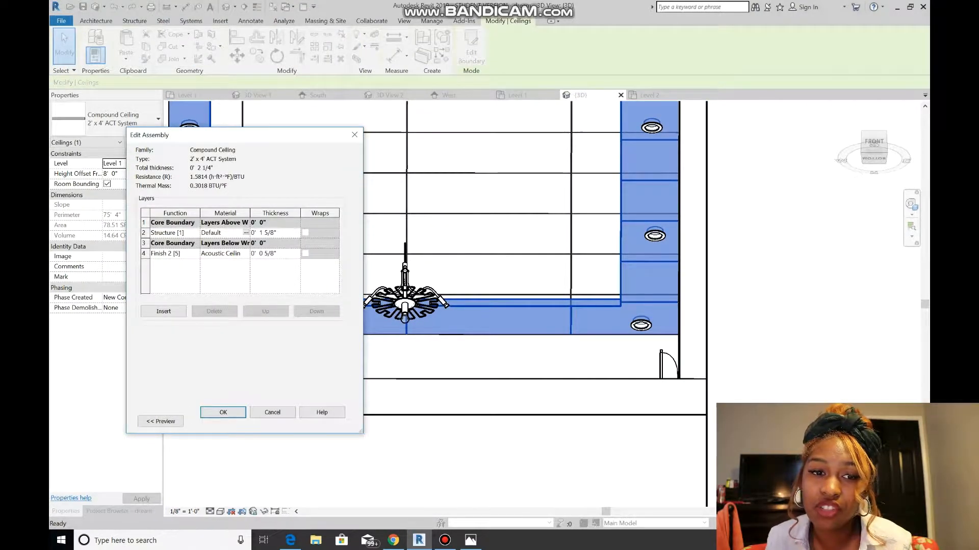
click(246, 232)
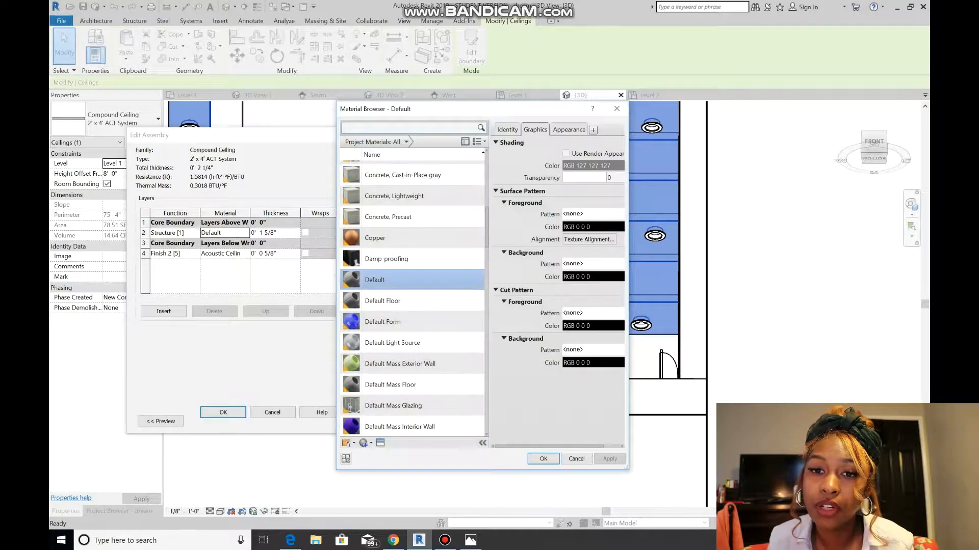
text(li)
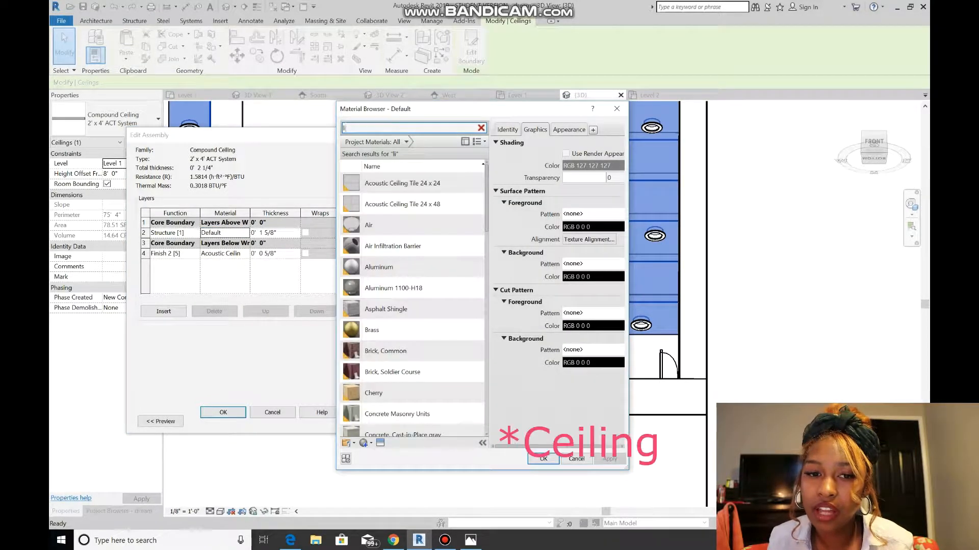
text(ght)
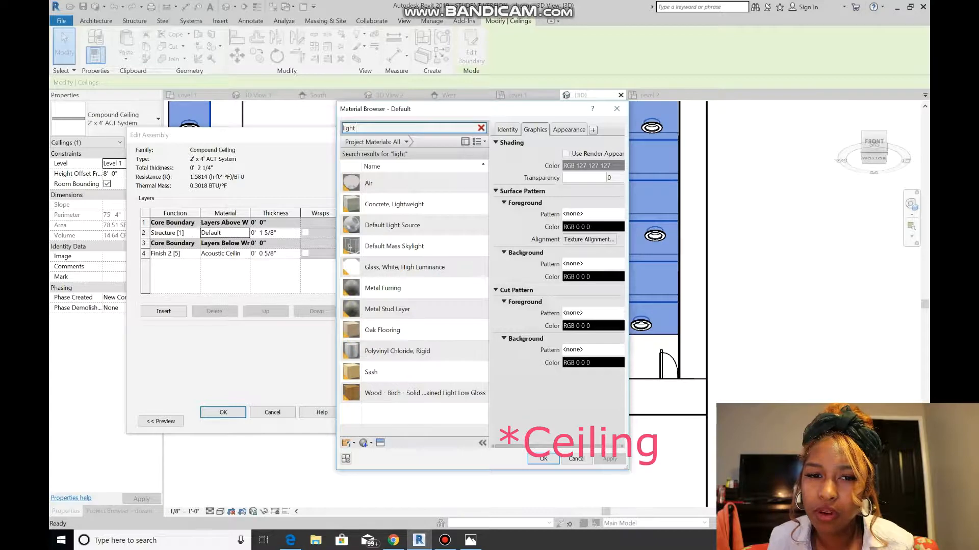
key(BackSpace)
scroll(412, 198, down, 20)
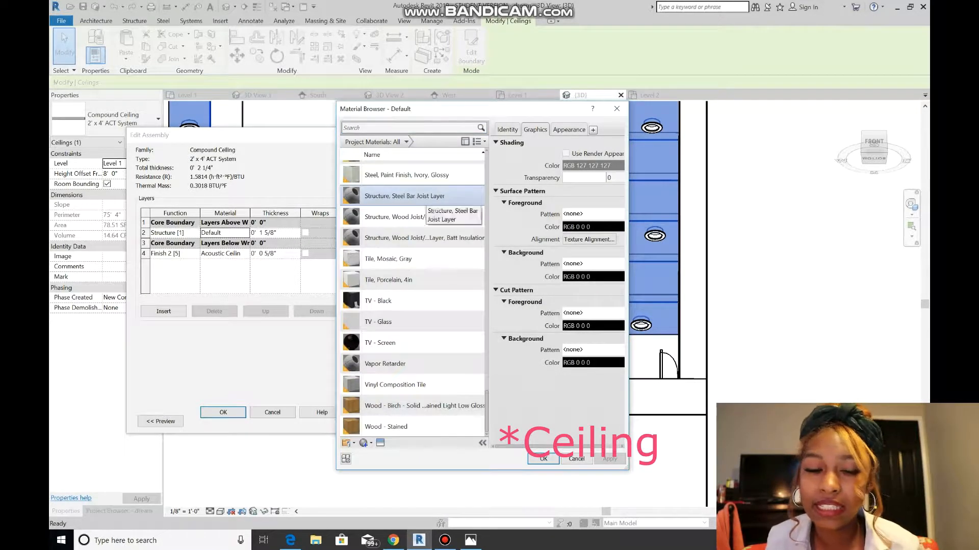
scroll(411, 204, up, 15)
scroll(412, 204, up, 3)
click(387, 243)
click(543, 459)
Set the ceiling's Finish 2 [5] layer to drywall-blue and confirm the assembly and type changes.
click(236, 254)
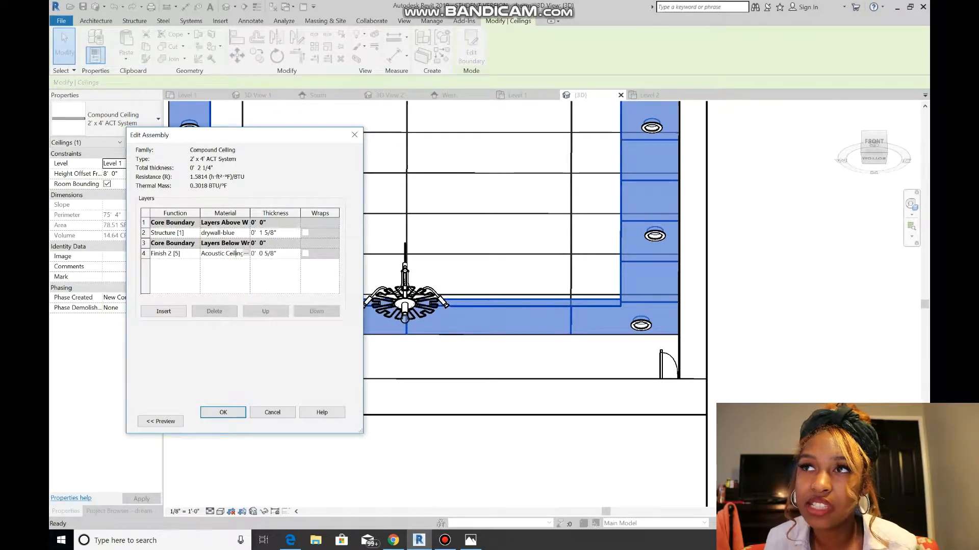
click(246, 253)
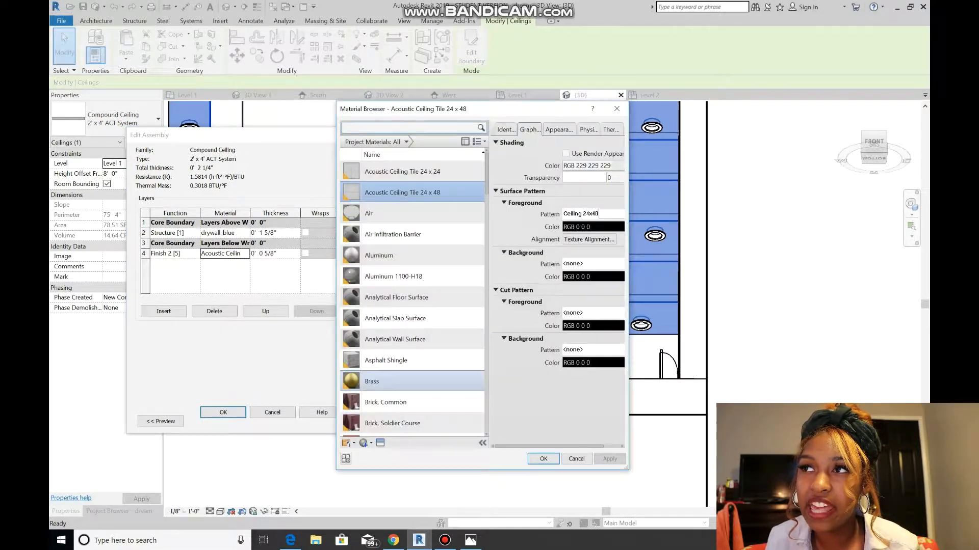
scroll(403, 378, down, 13)
scroll(403, 373, up, 1)
click(392, 224)
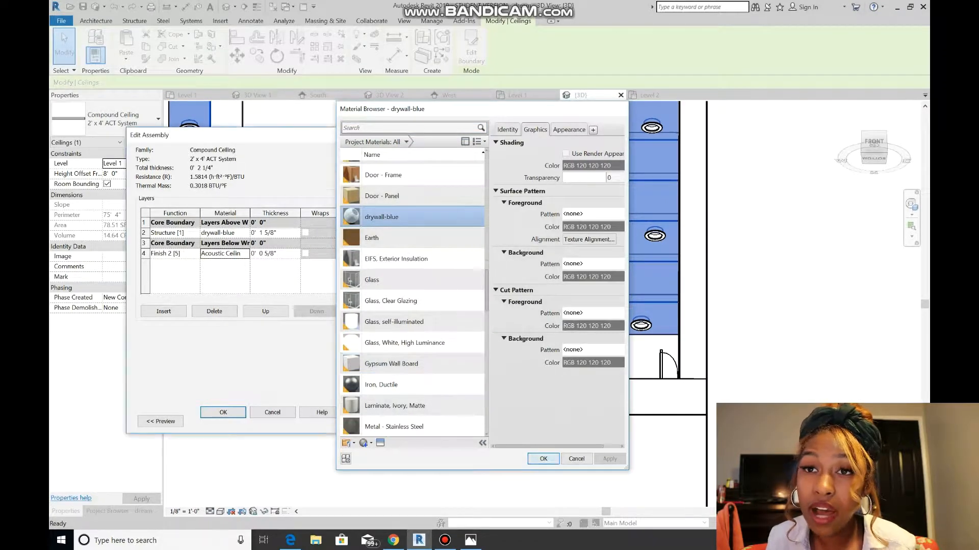
click(544, 458)
click(223, 413)
click(229, 421)
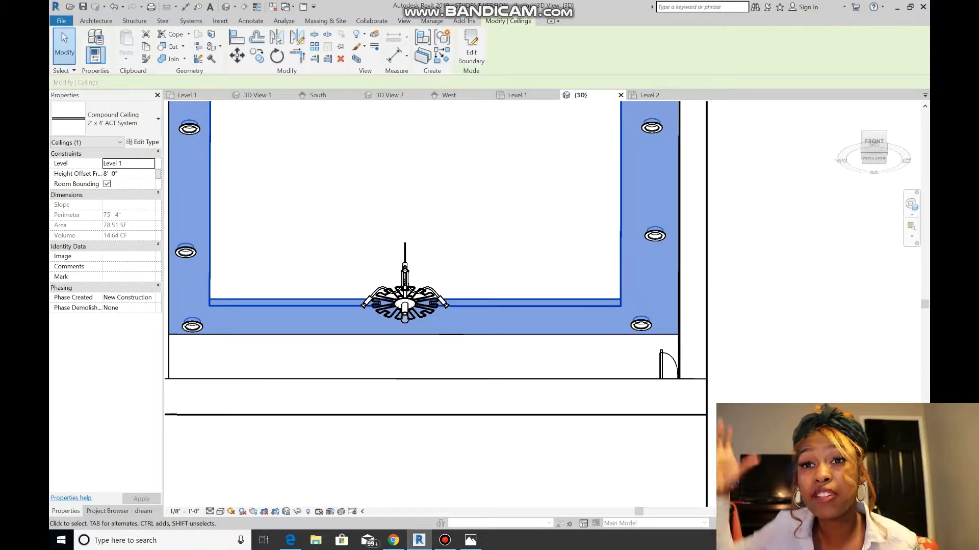
Examine the walls and ceiling in the room.PNG reference photo against a front view of the model.
scroll(331, 344, down, 3)
click(911, 204)
drag(540, 228, 535, 272)
click(470, 541)
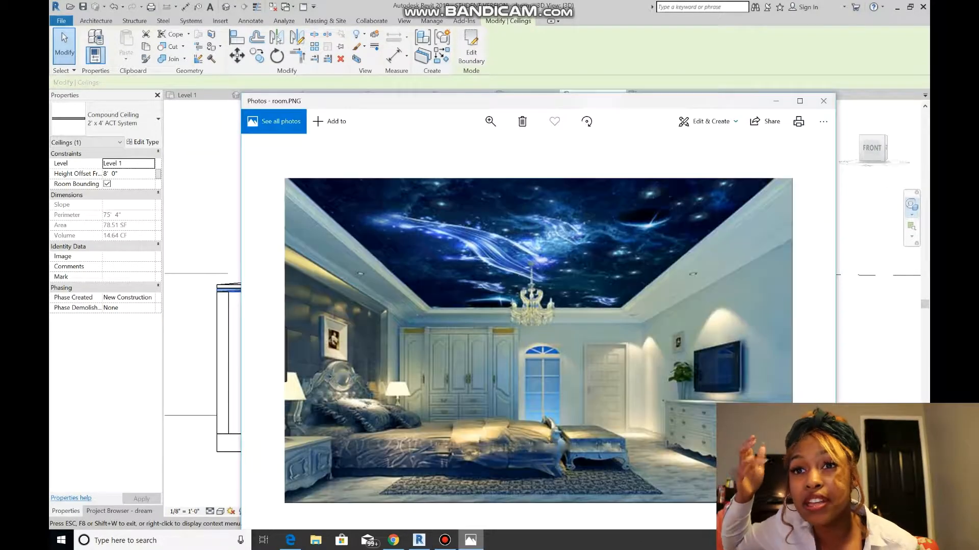
click(230, 214)
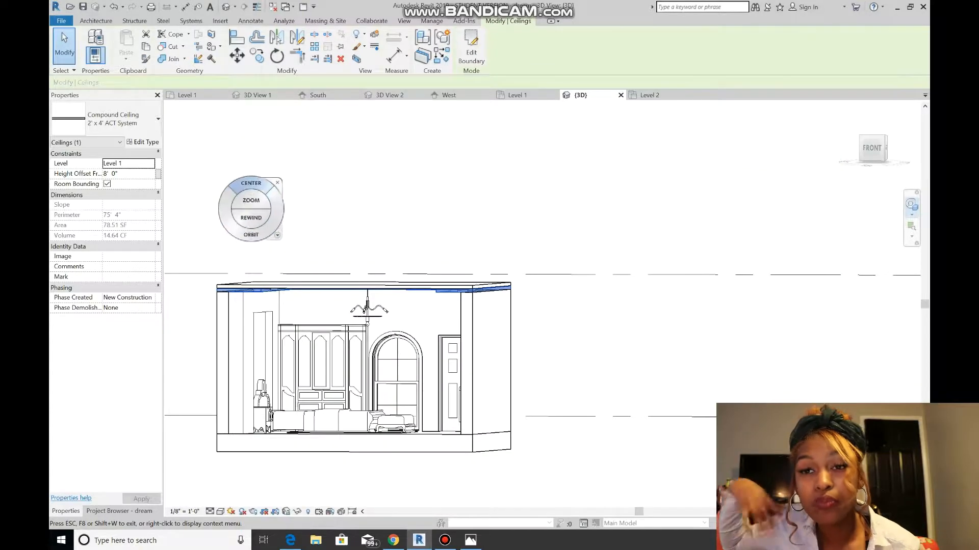
click(277, 181)
scroll(252, 382, up, 3)
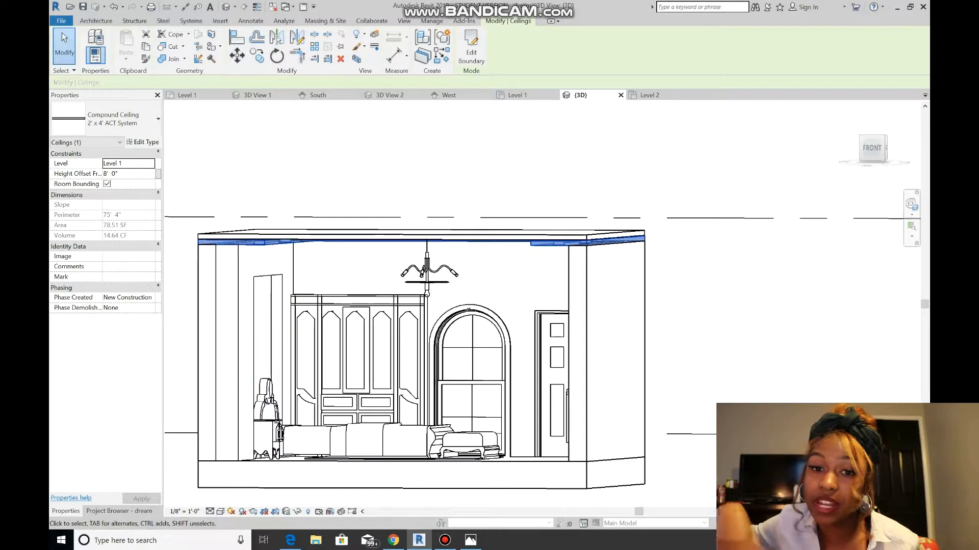
Create a new project material and name it black leather.
click(432, 20)
click(94, 46)
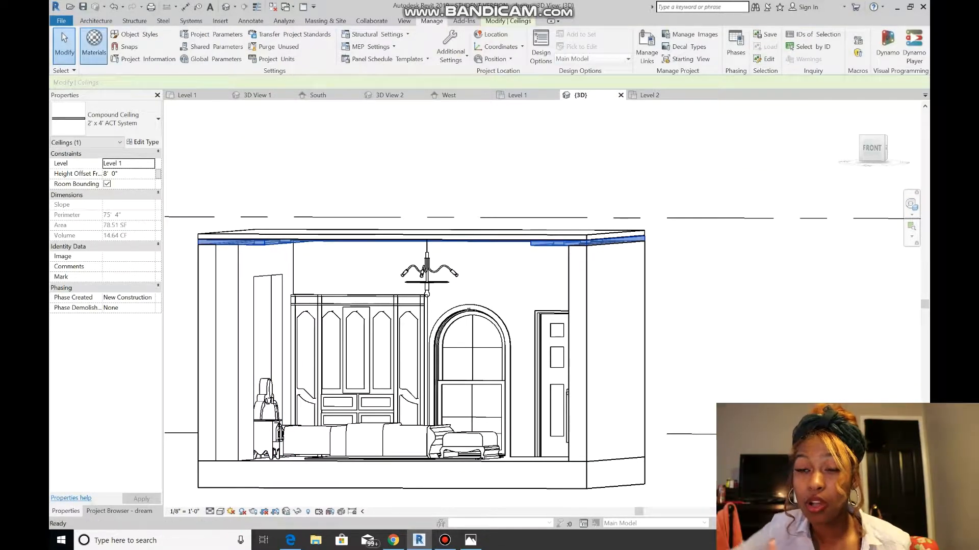
click(353, 443)
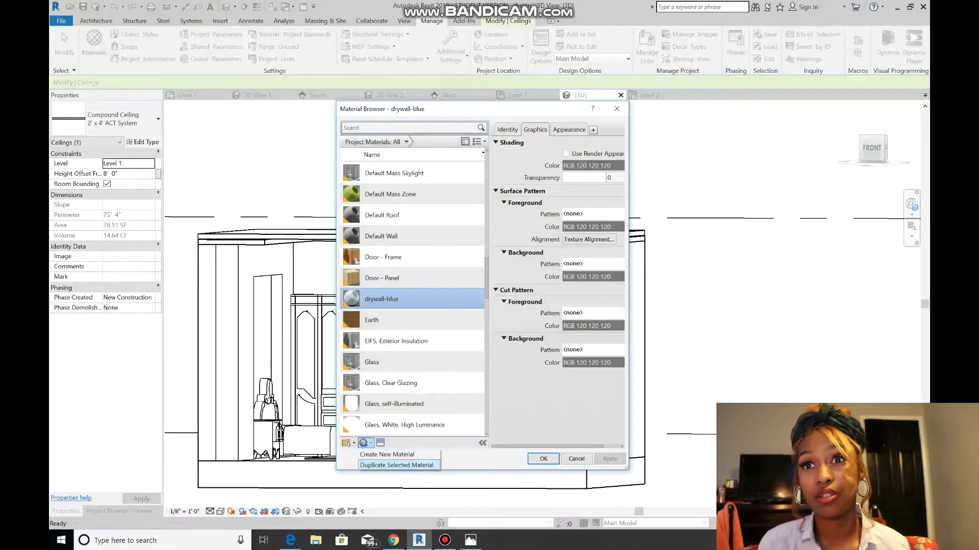
click(392, 455)
click(507, 130)
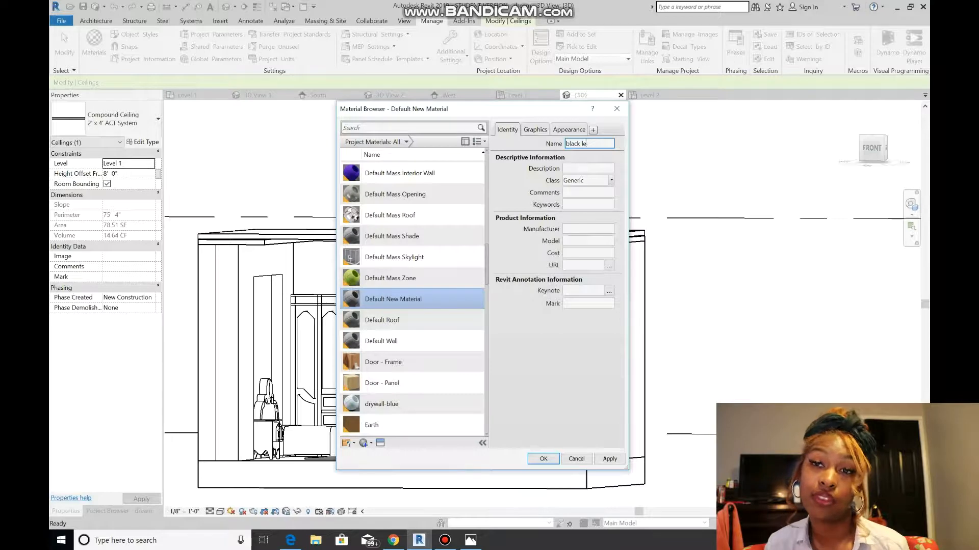
Search the asset library for leather and give the black leather material the Leather - Weathered appearance.
click(381, 443)
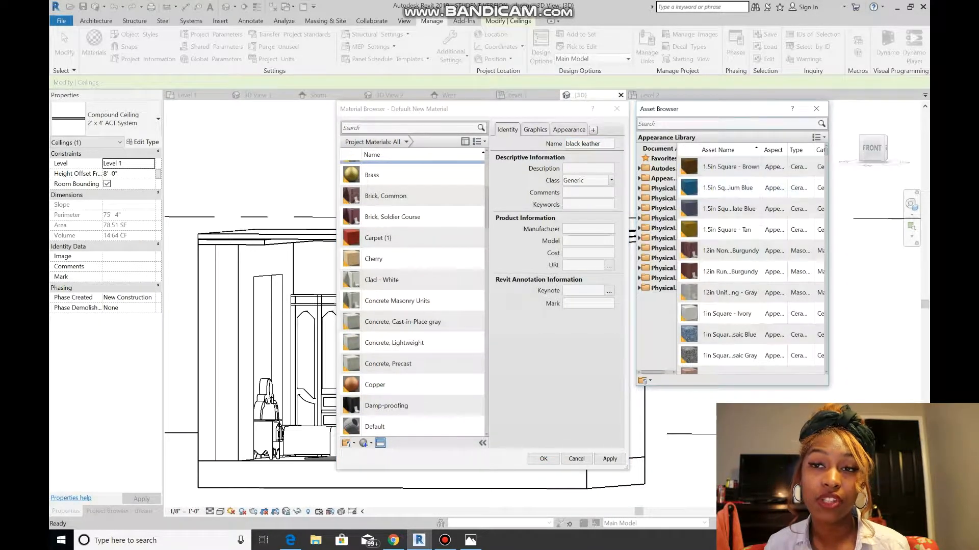
text(leather)
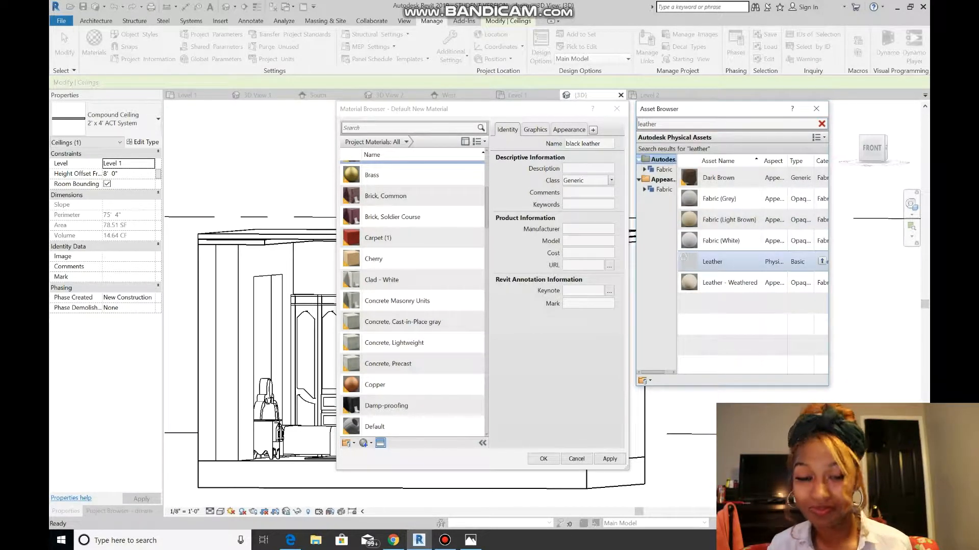
click(661, 179)
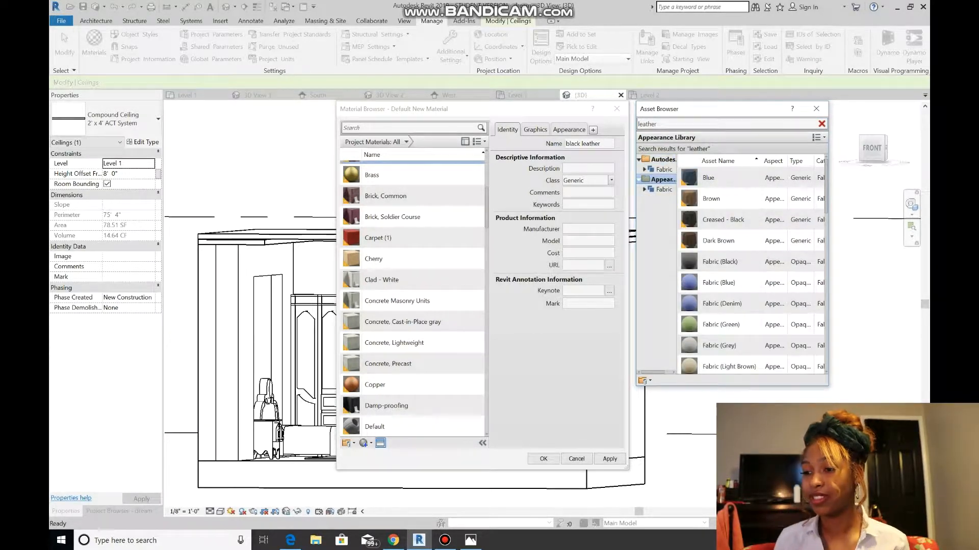
click(663, 189)
click(663, 170)
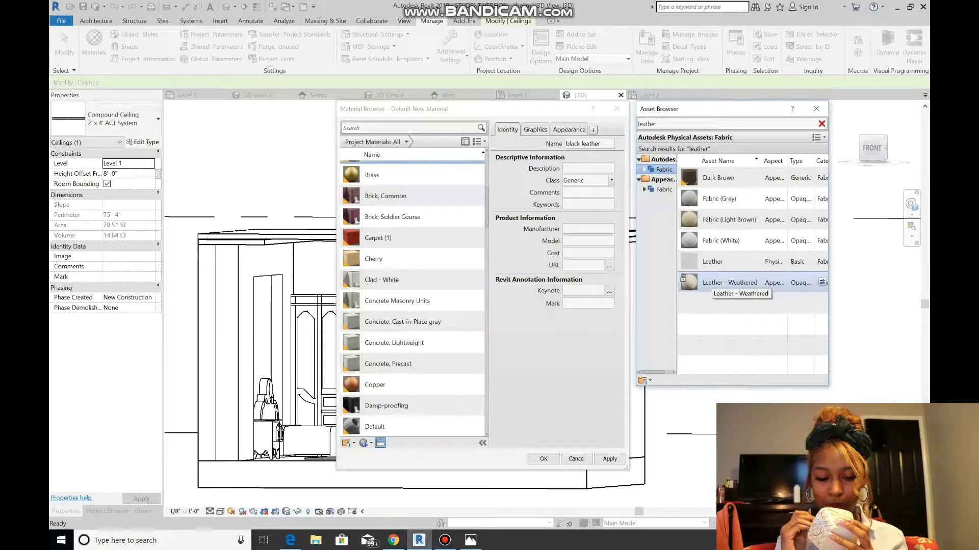
click(821, 283)
click(593, 218)
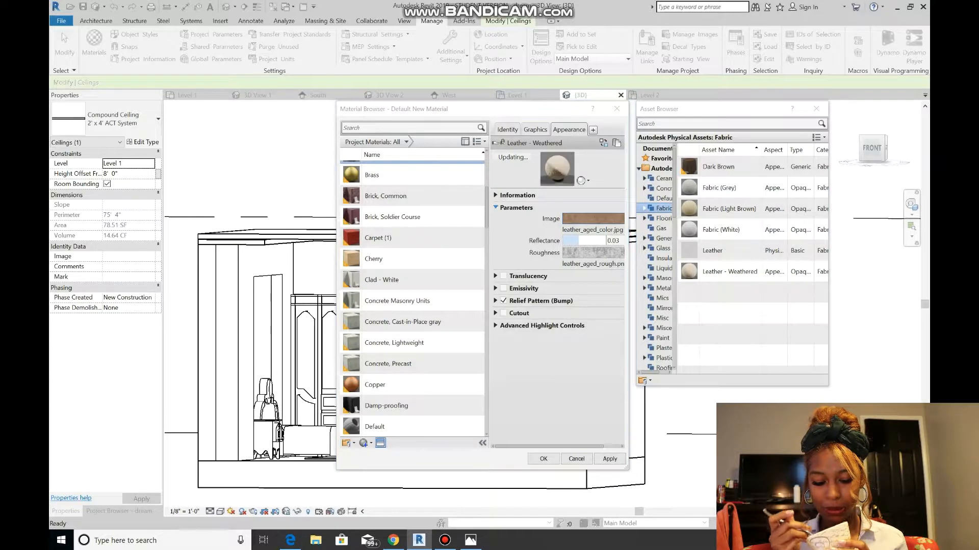
key(Escape)
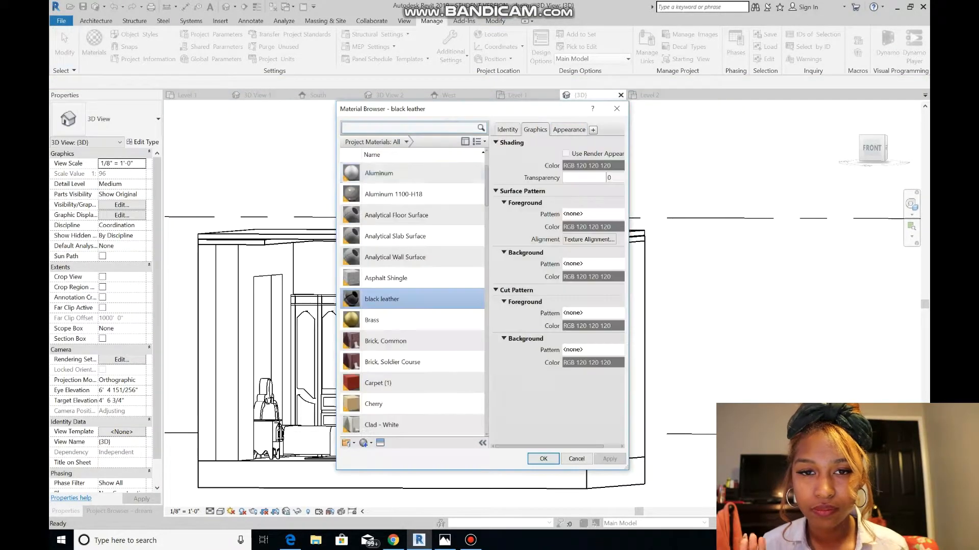
Open the black leather image texture for editing and scale its linked sample size to 1'-1 1/2".
click(569, 130)
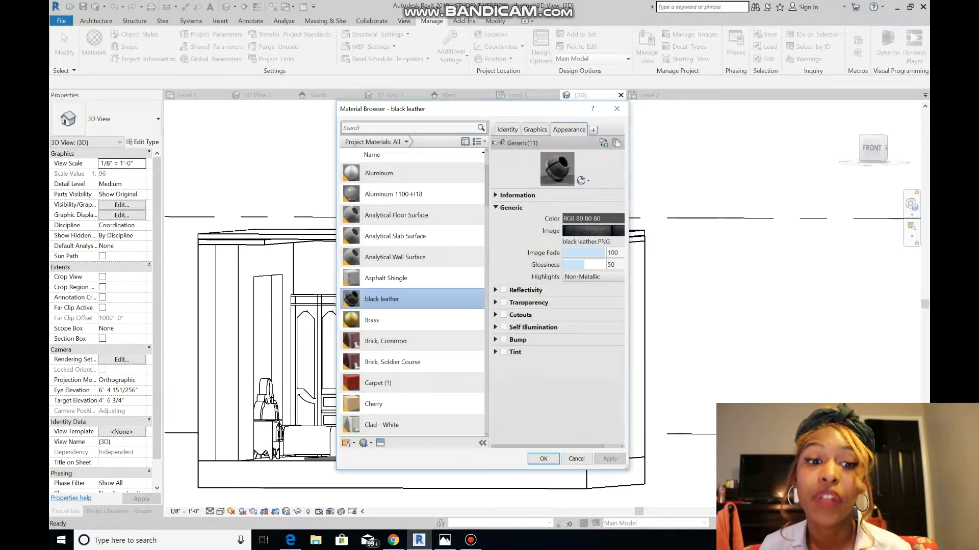
click(593, 231)
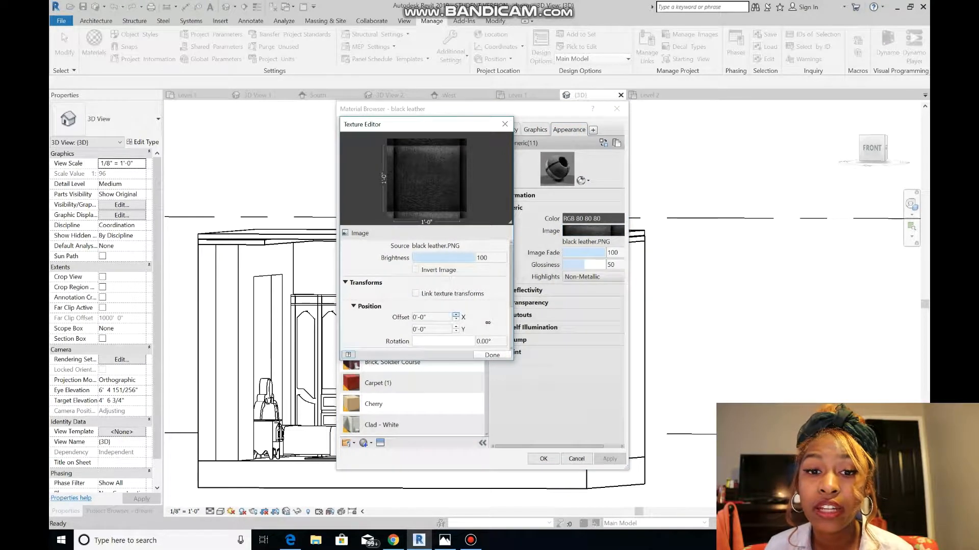
scroll(438, 305, down, 3)
click(455, 294)
click(456, 294)
click(456, 294)
click(456, 306)
click(456, 305)
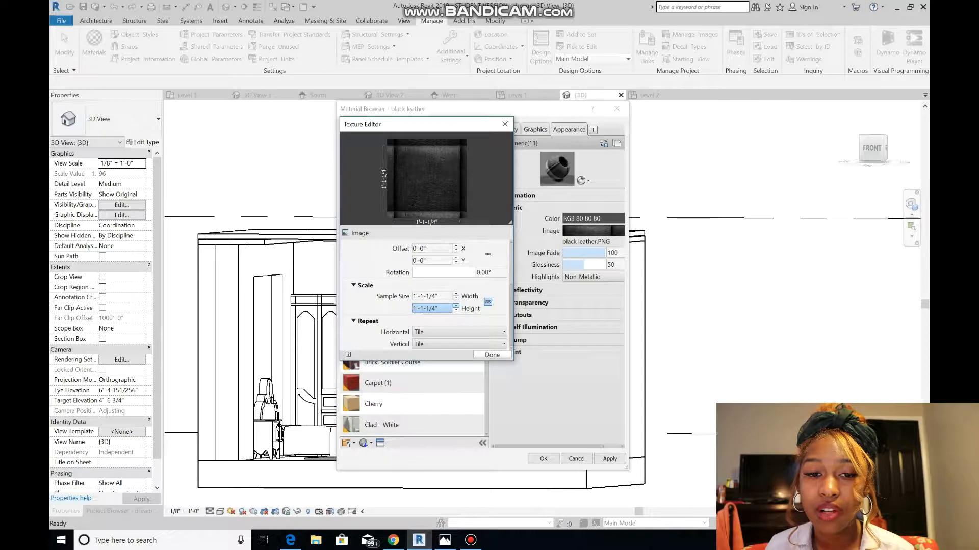
click(459, 332)
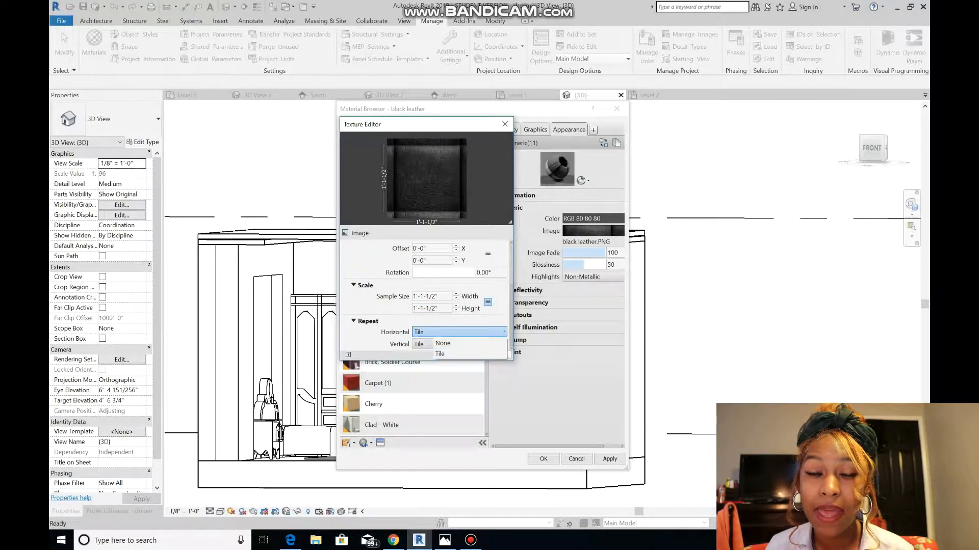
click(459, 332)
Shift the black leather texture's horizontal offset to 0'-2".
click(456, 246)
click(456, 246)
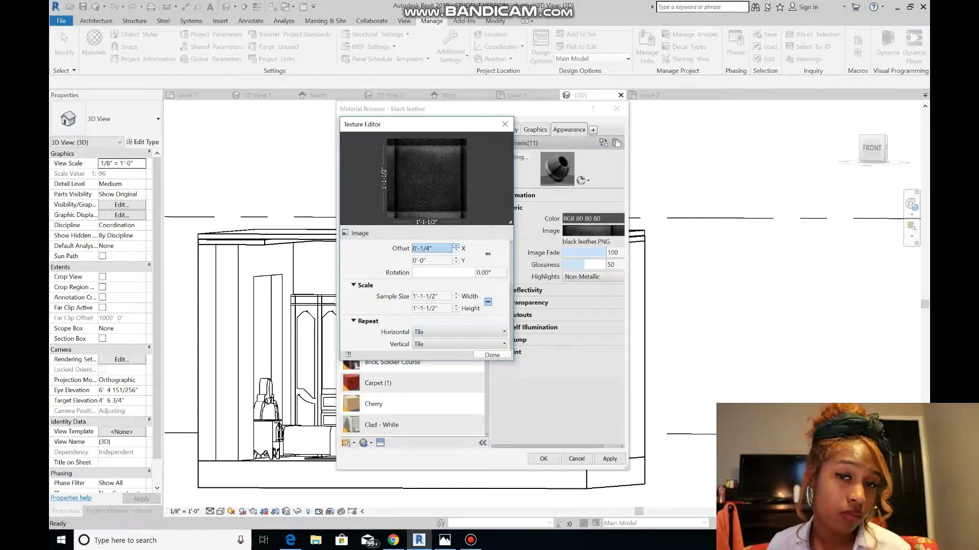
click(456, 246)
click(456, 246)
click(456, 246)
click(456, 246)
click(455, 246)
click(456, 246)
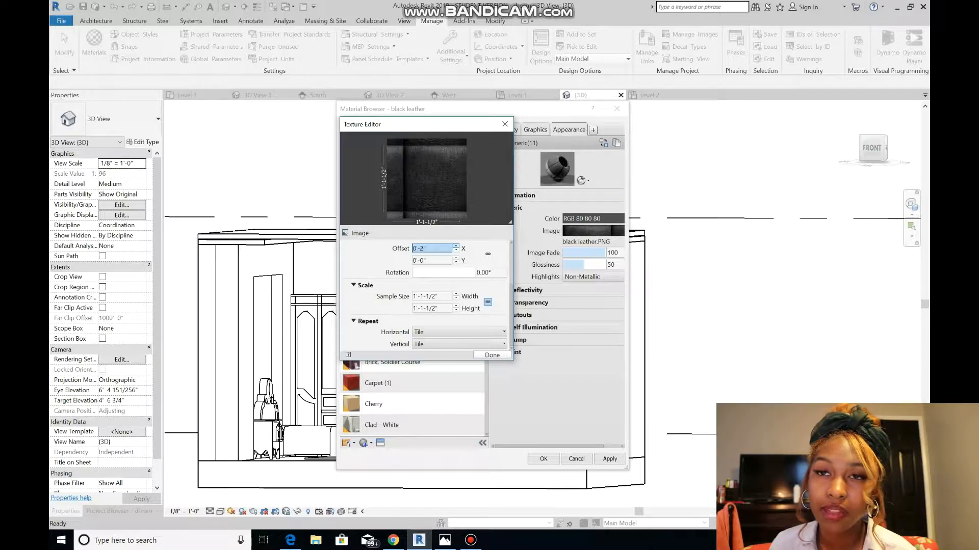
Rescale the black leather texture's linked sample width and height to 0'-11".
click(456, 299)
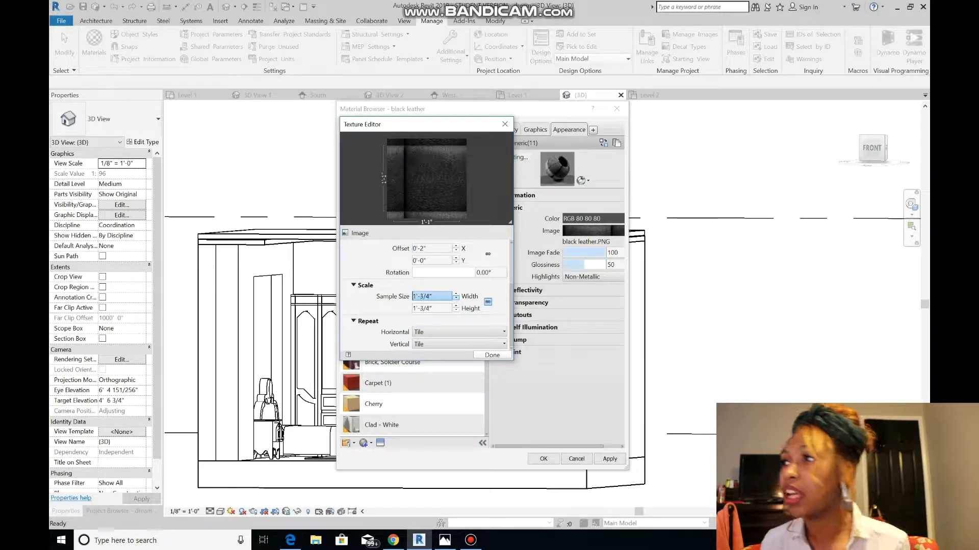
click(455, 298)
click(455, 299)
click(456, 298)
click(456, 298)
click(455, 299)
click(456, 298)
click(456, 299)
click(456, 299)
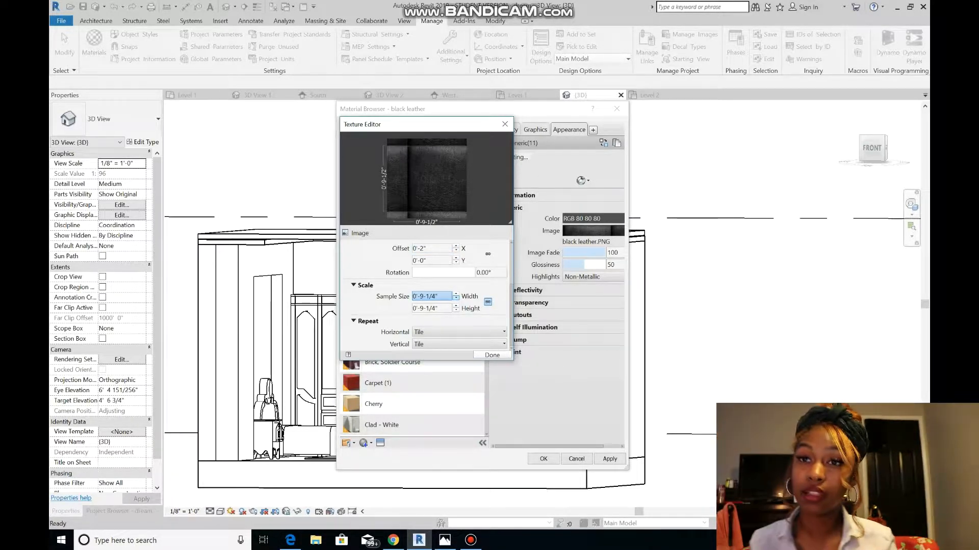
click(456, 294)
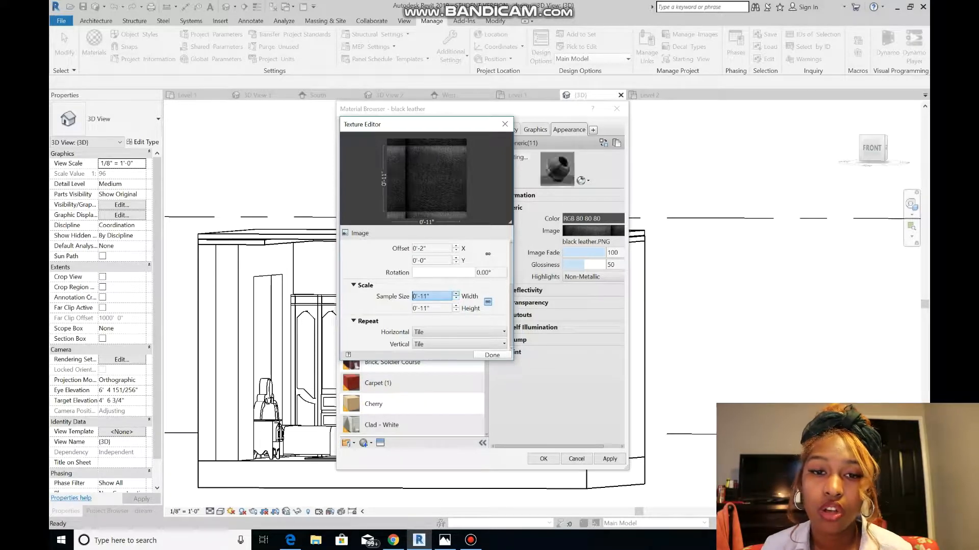
Slightly reduce the texture's X offset and confirm the texture edits and the black leather material.
scroll(438, 286, up, 3)
click(455, 320)
scroll(439, 296, down, 3)
scroll(439, 295, up, 3)
click(492, 355)
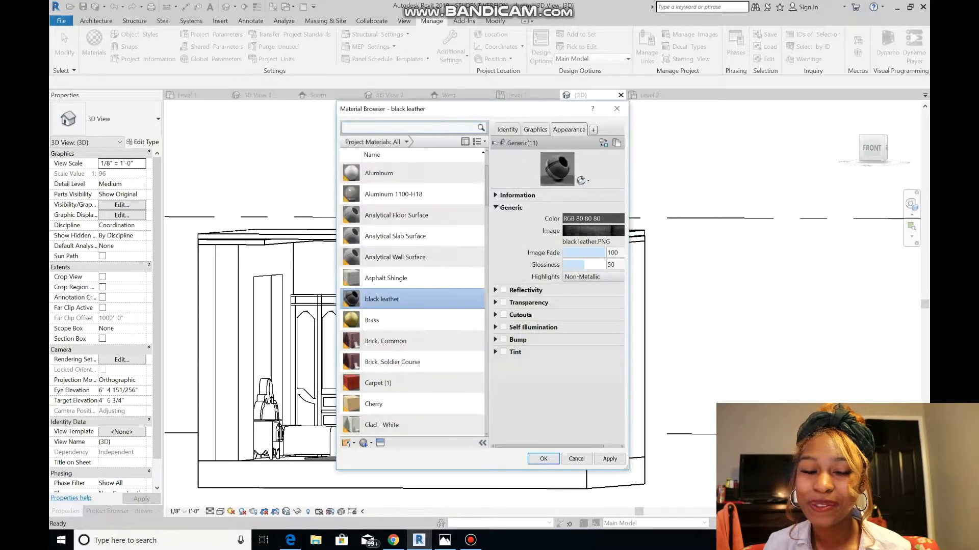
click(543, 459)
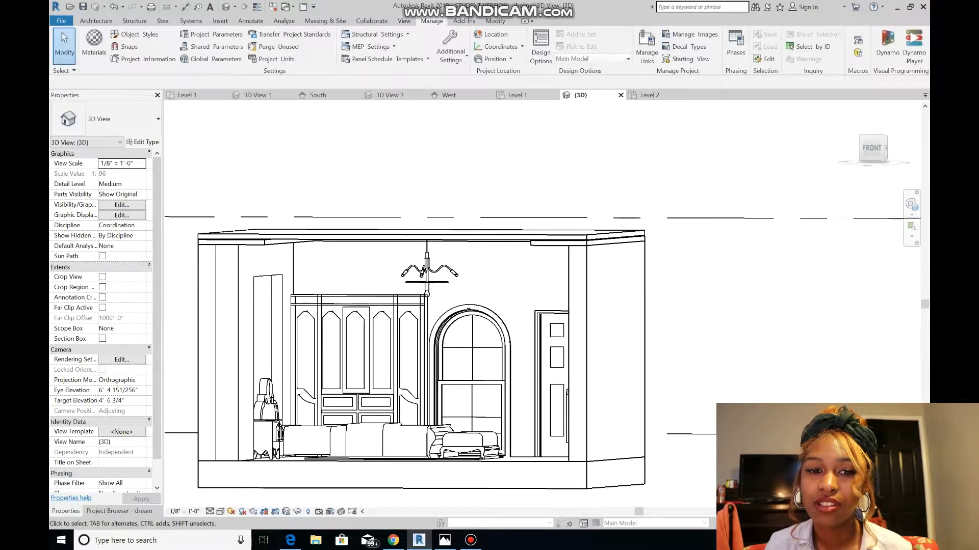
Open the recessed wall casework behind the bed for in-place editing and show the whole room in the Level 1 floor plan.
click(911, 205)
drag(795, 233, 708, 237)
click(790, 195)
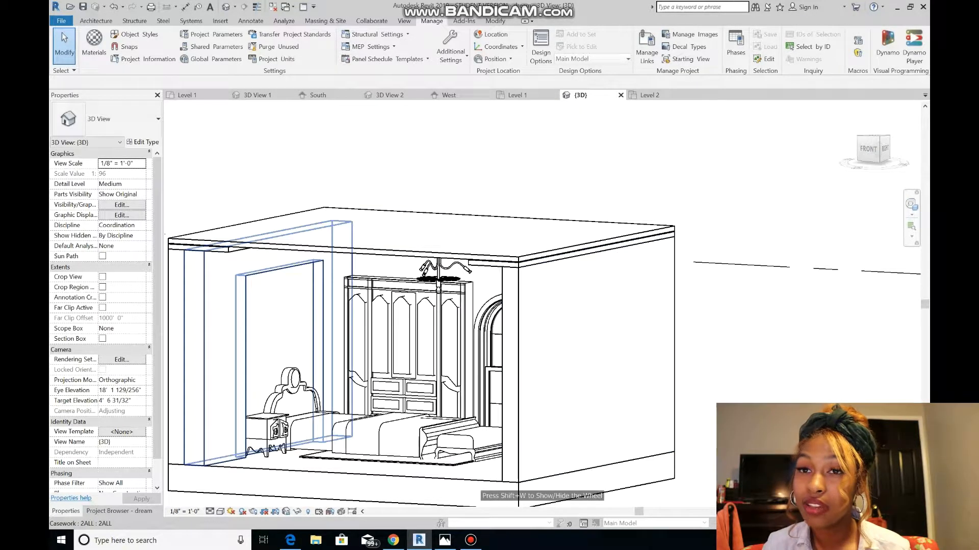
click(96, 20)
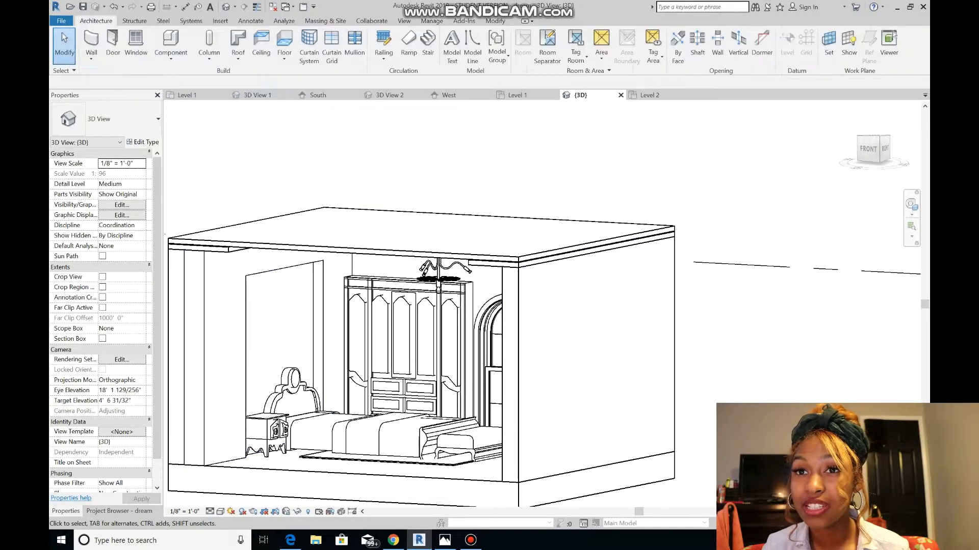
click(246, 311)
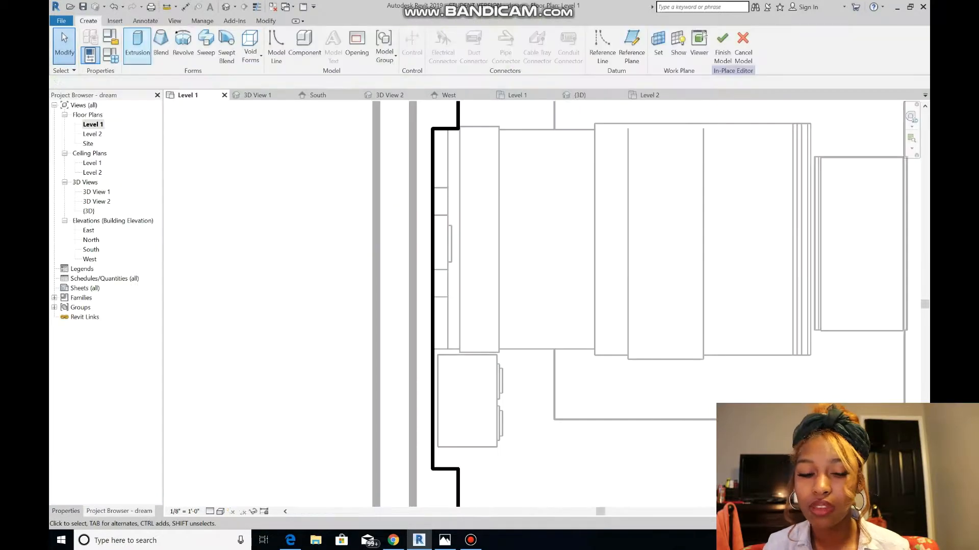
scroll(454, 304, down, 5)
scroll(713, 321, up, 2)
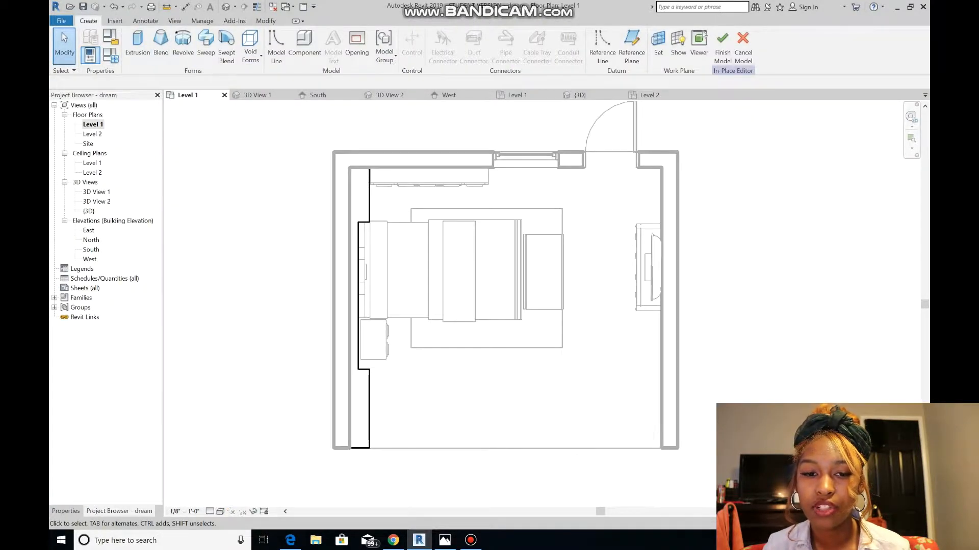
Begin a new extrusion in the casework and set its work plane to the Generic - 12" floor.
click(137, 45)
click(496, 43)
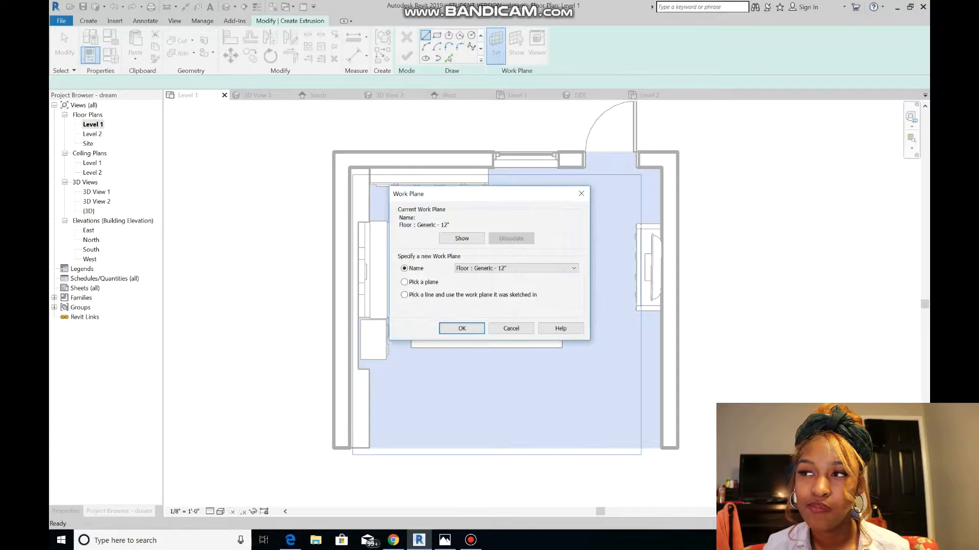
click(462, 329)
key(Tab)
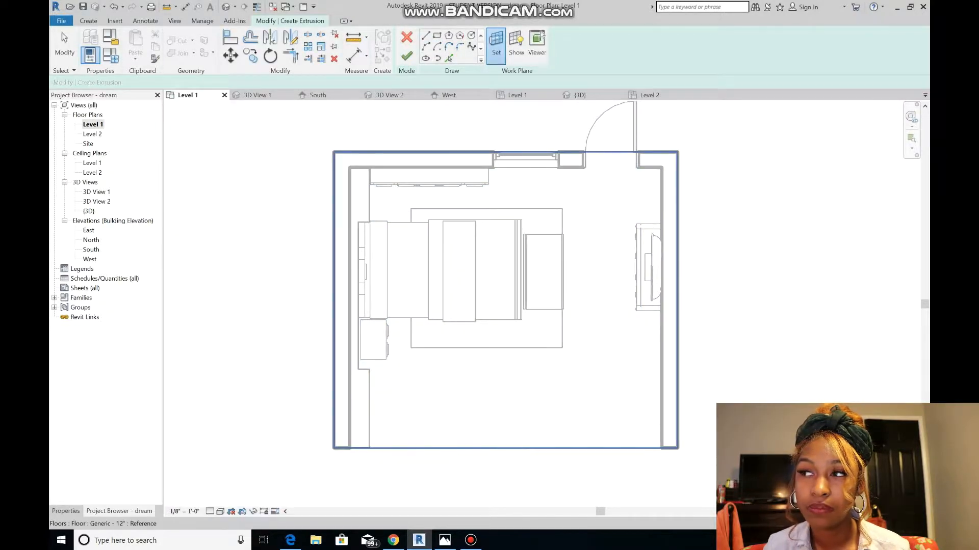
click(390, 449)
Sketch a thin rectangle about 6'-3" long along the back of the recess behind the bed and finish the extrusion.
scroll(368, 329, up, 3)
click(437, 35)
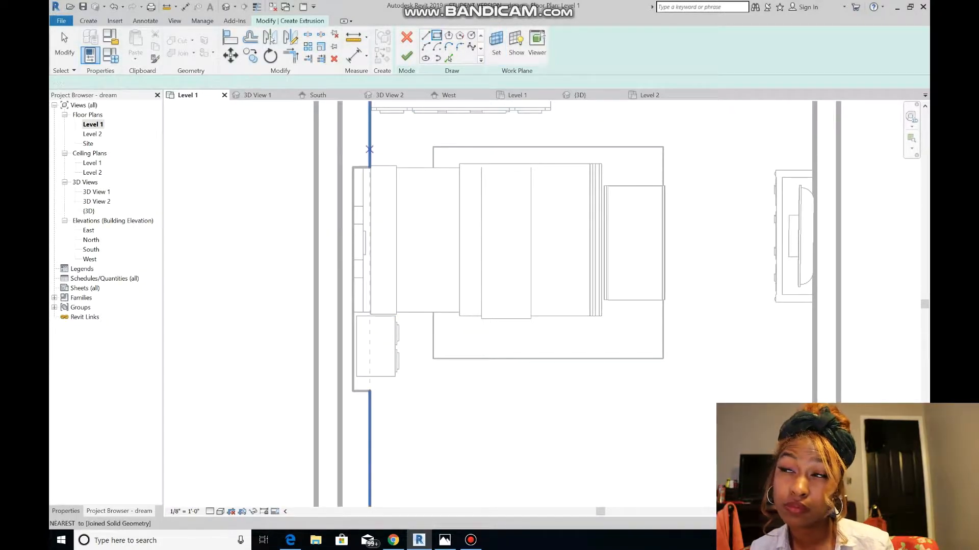
scroll(354, 168, up, 2)
click(352, 168)
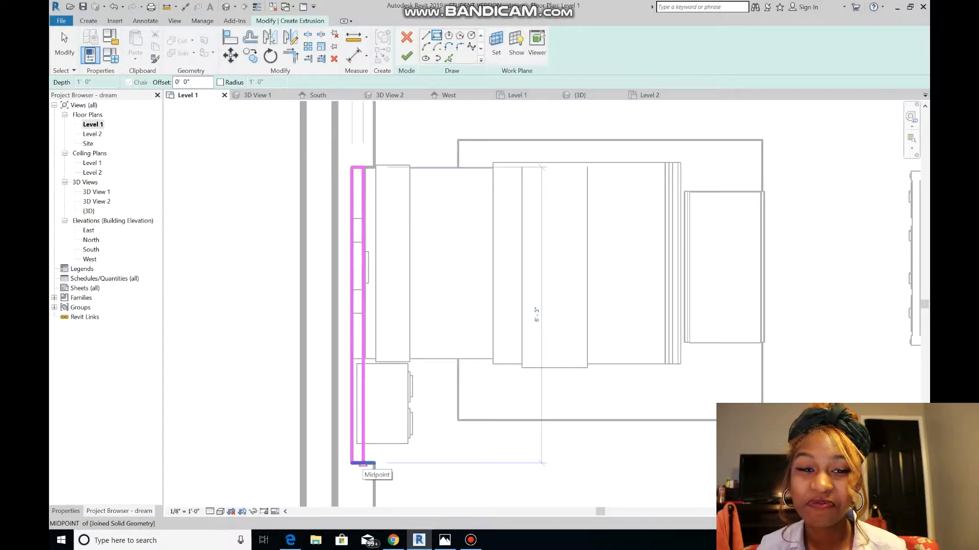
scroll(363, 465, up, 4)
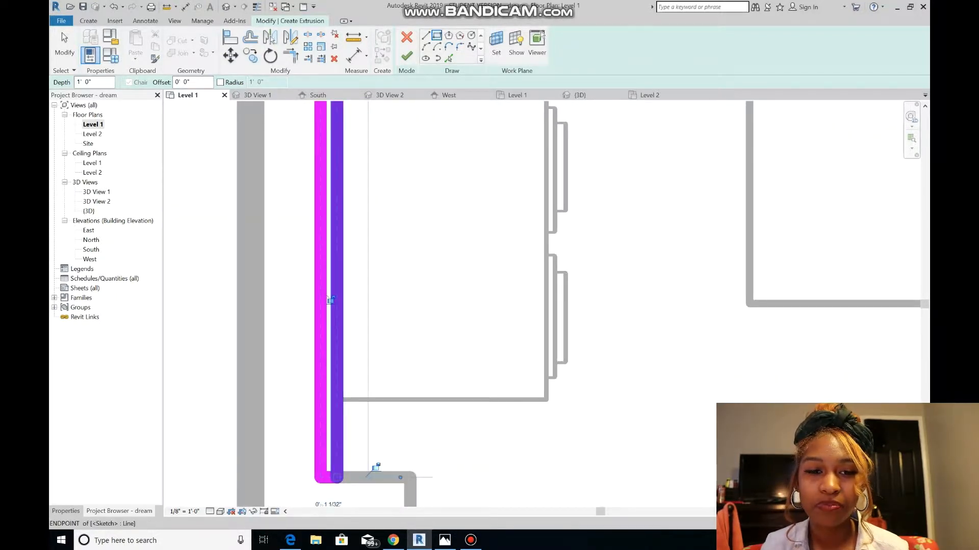
click(331, 301)
scroll(316, 275, down, 6)
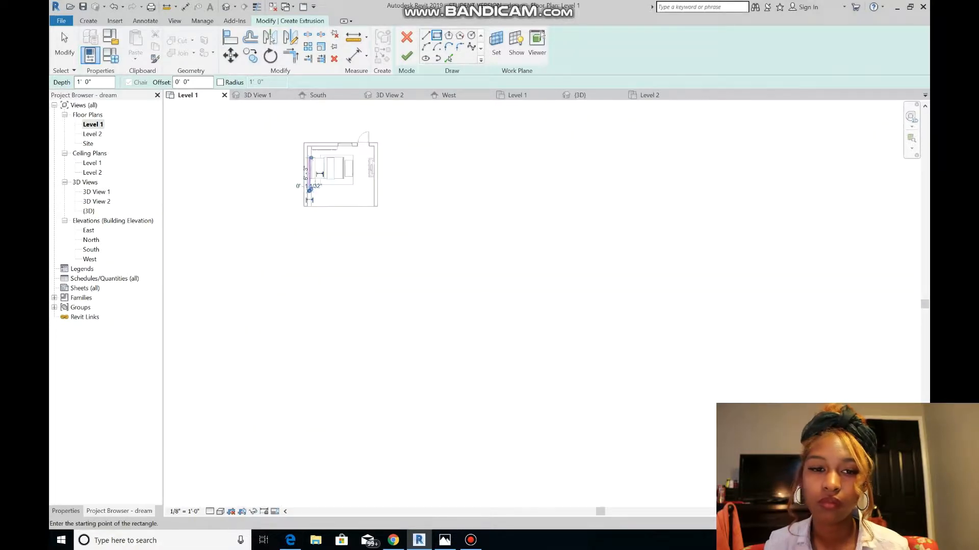
scroll(323, 134, up, 6)
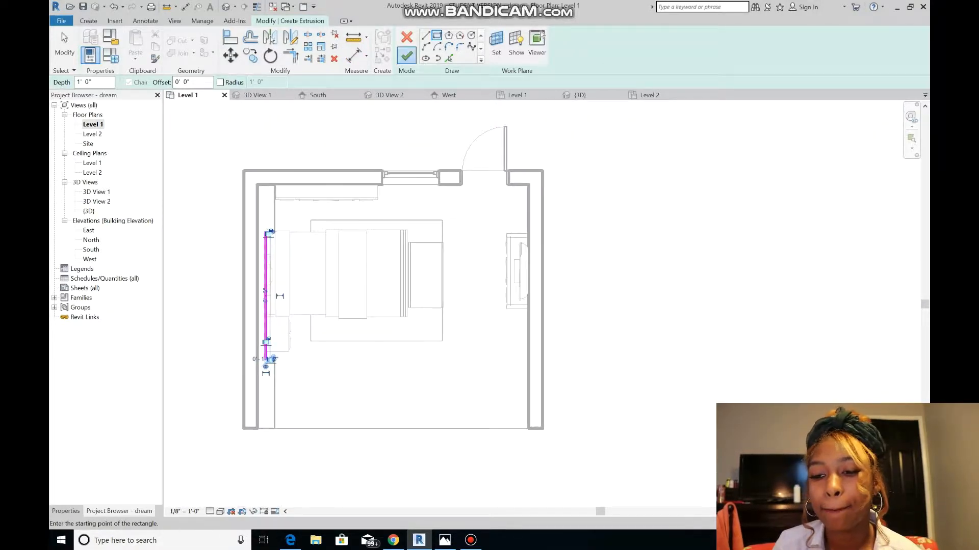
click(407, 55)
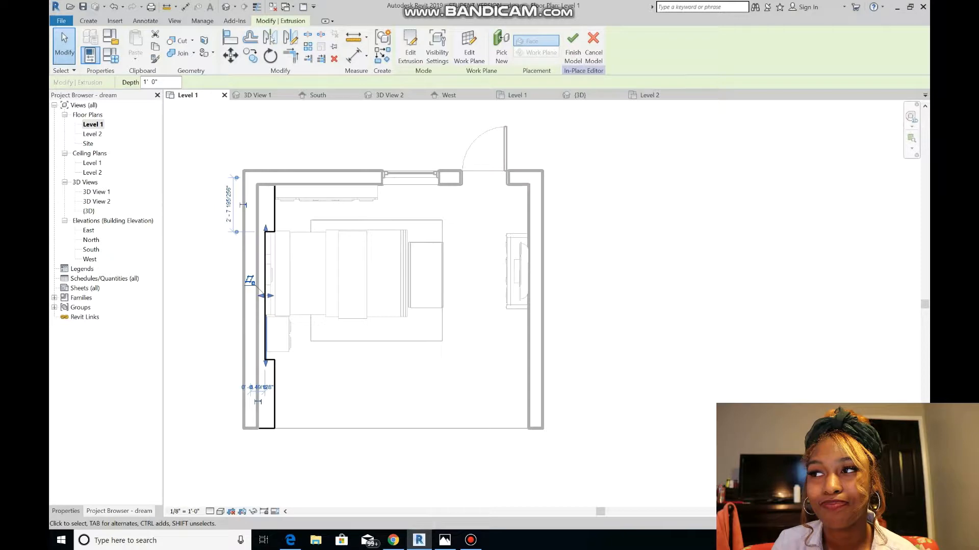
In the 3D view, raise the extrusion to the top of the recess, assign it black leather, and finish the in-place model.
click(581, 96)
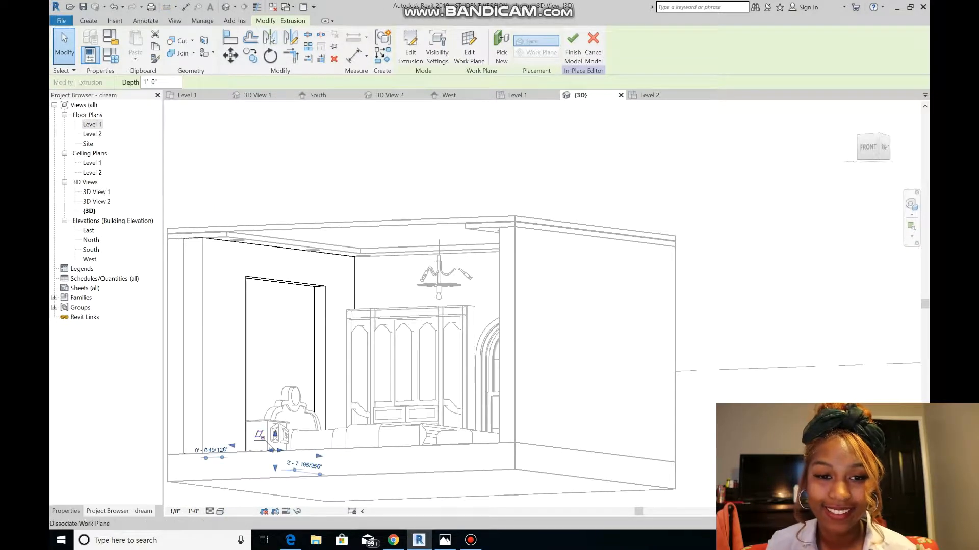
drag(275, 434, 270, 271)
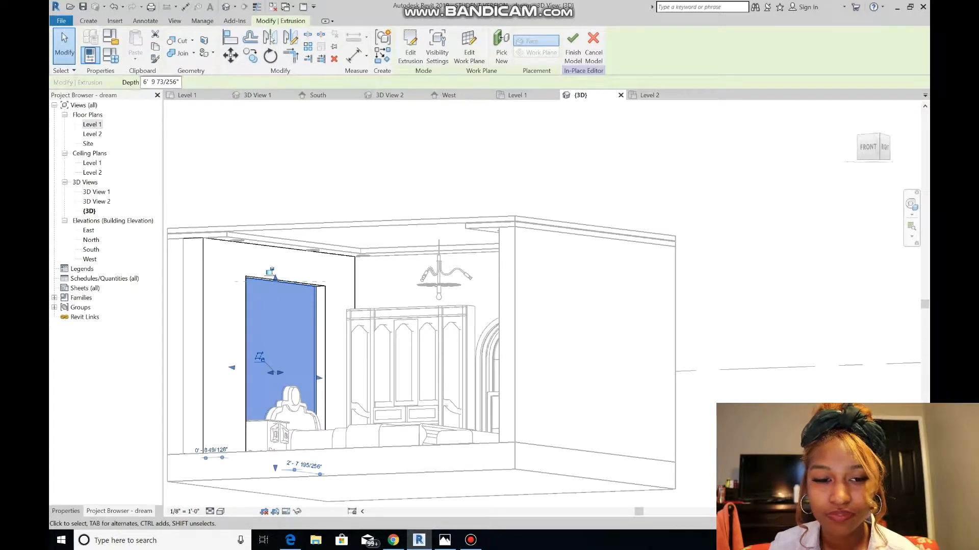
click(66, 511)
click(129, 236)
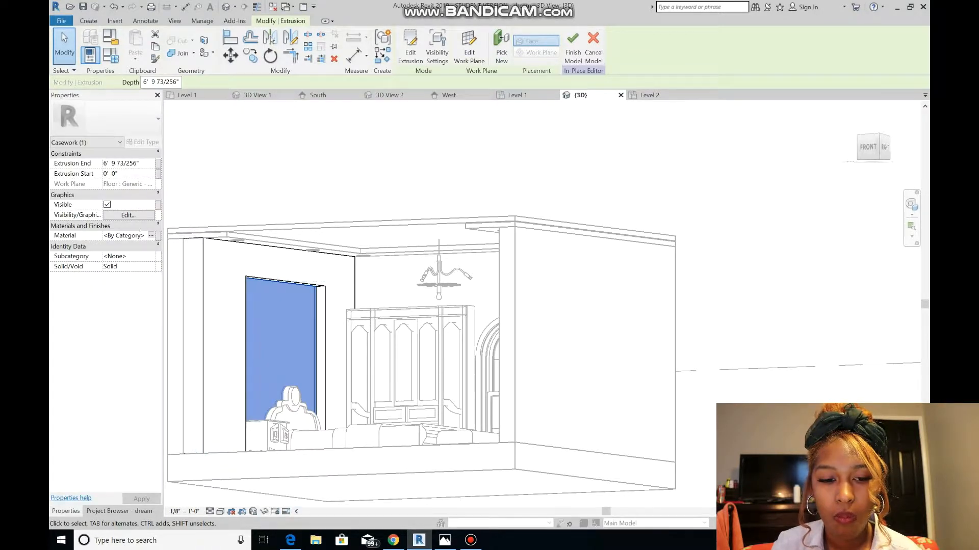
click(151, 235)
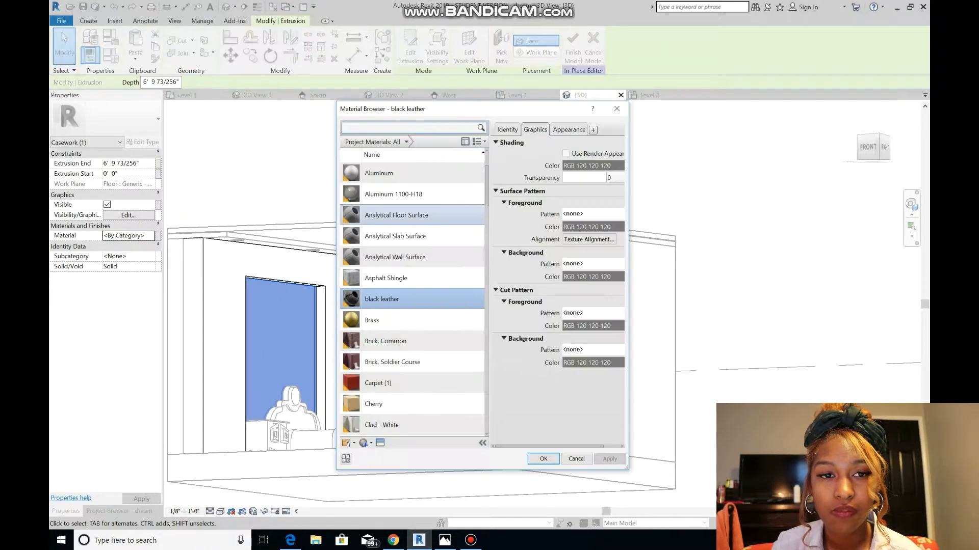
click(543, 459)
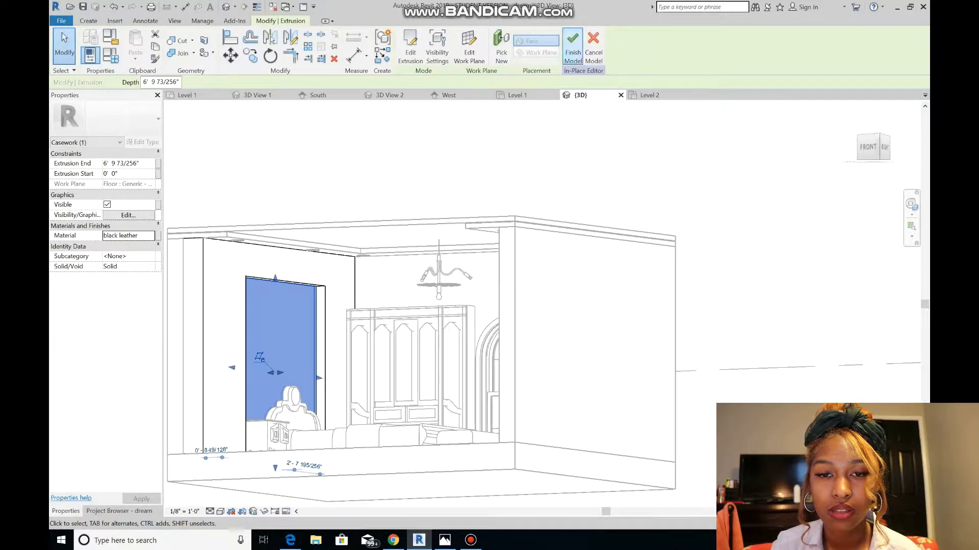
click(573, 49)
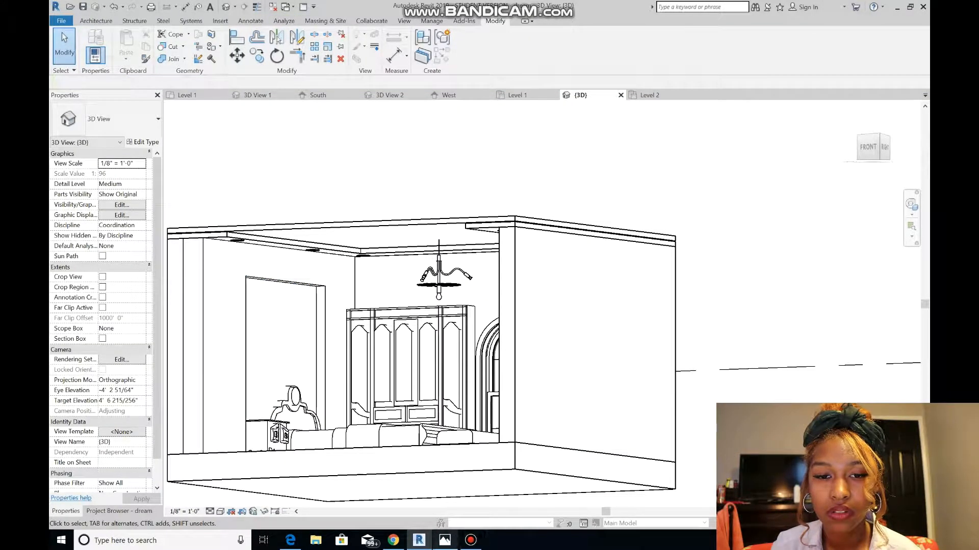
Check the room.PNG reference photo and open the dresser under the television for in-place editing.
click(444, 540)
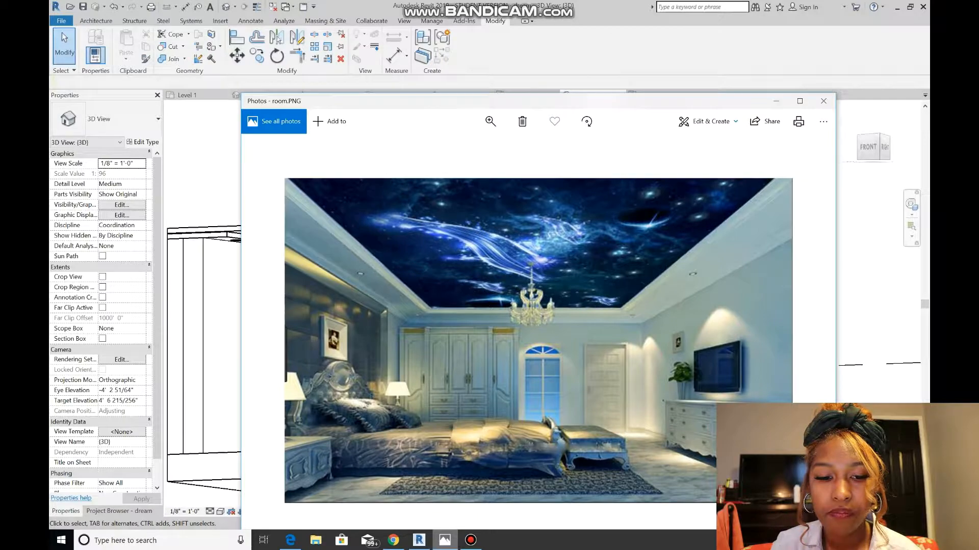
key(alt+Tab)
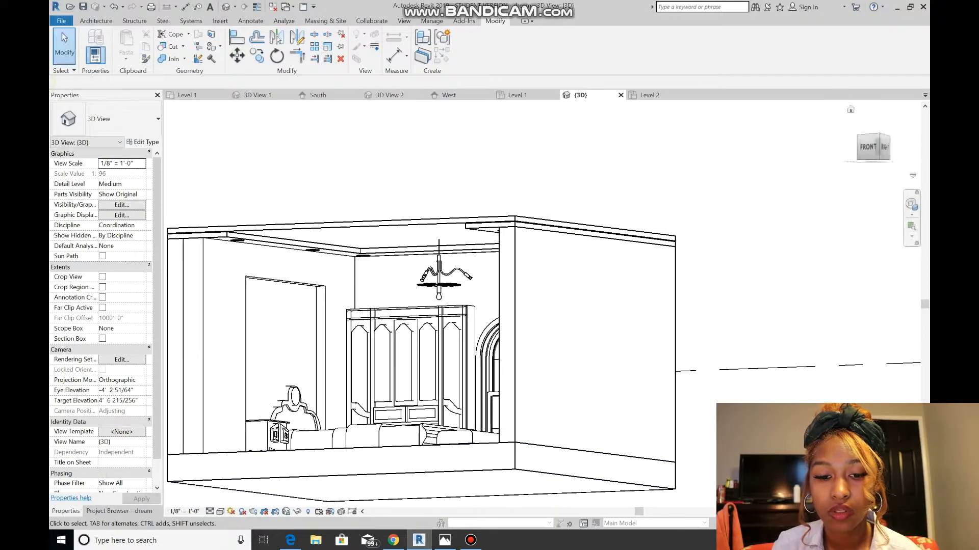
click(912, 204)
drag(575, 250, 765, 262)
click(538, 440)
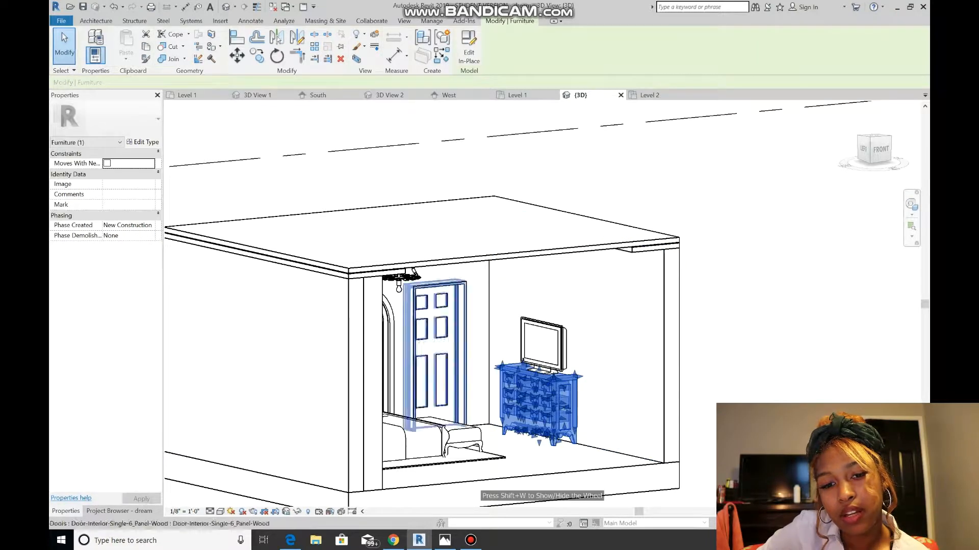
click(468, 48)
click(554, 403)
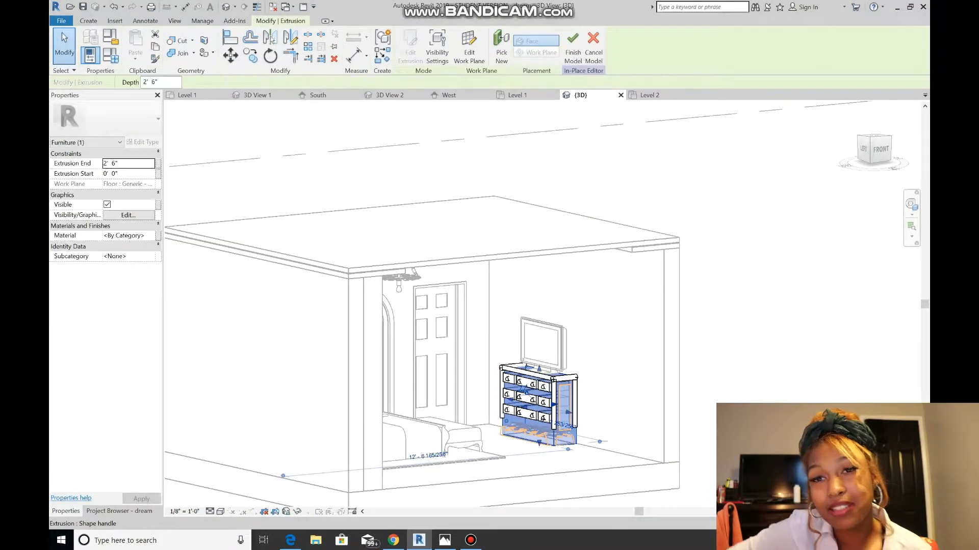
scroll(555, 407, up, 5)
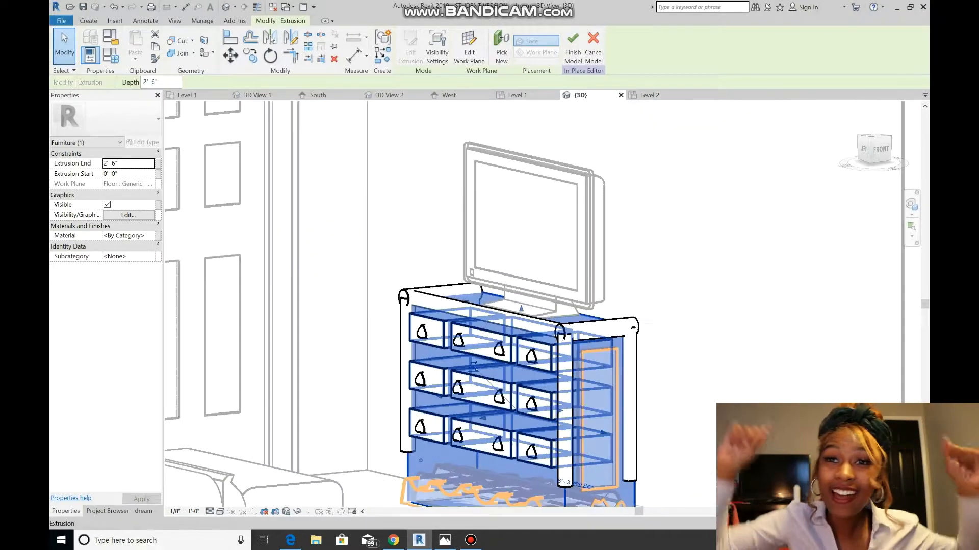
key(Escape)
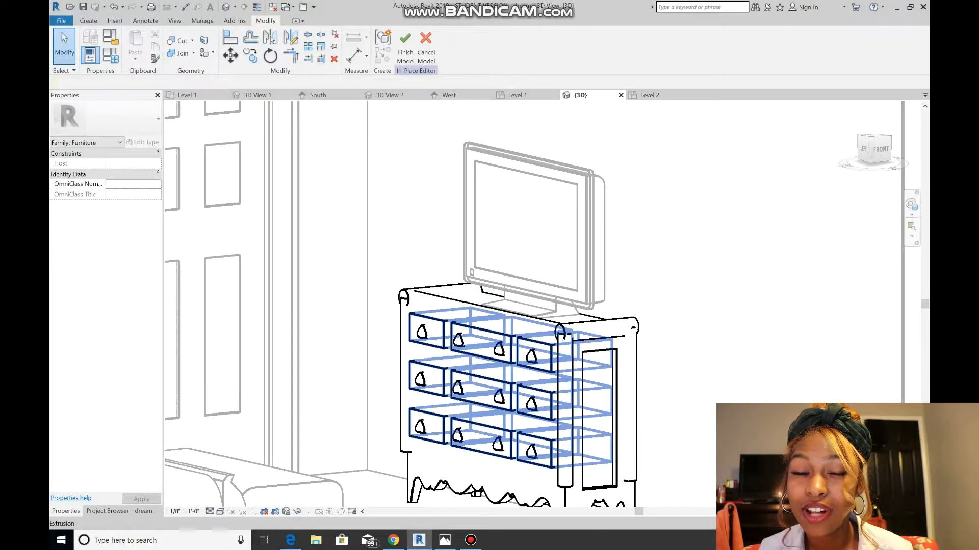
Turn the 3D view to show the whole room from its open front and finish the dresser's in-place model.
scroll(517, 457, down, 6)
click(912, 205)
drag(643, 399, 490, 396)
drag(924, 304, 924, 332)
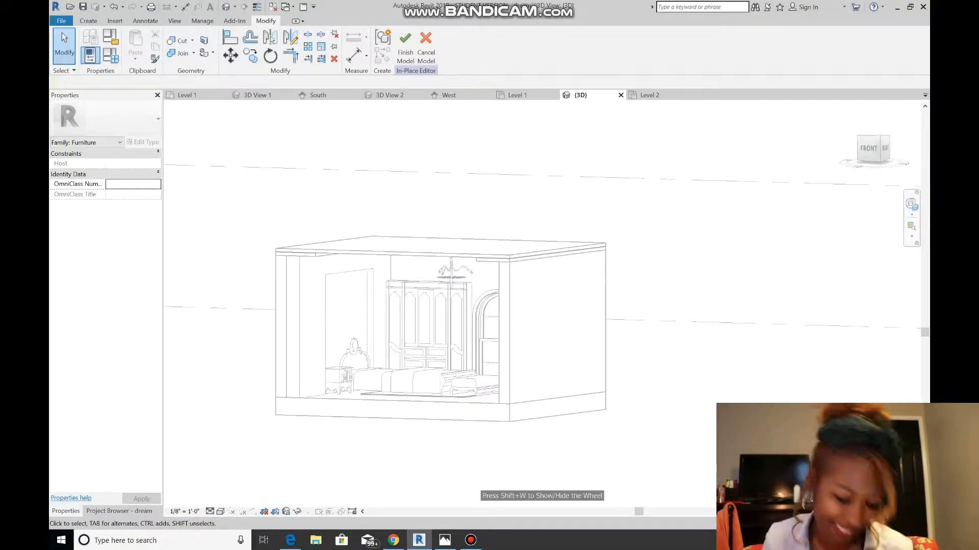
click(405, 46)
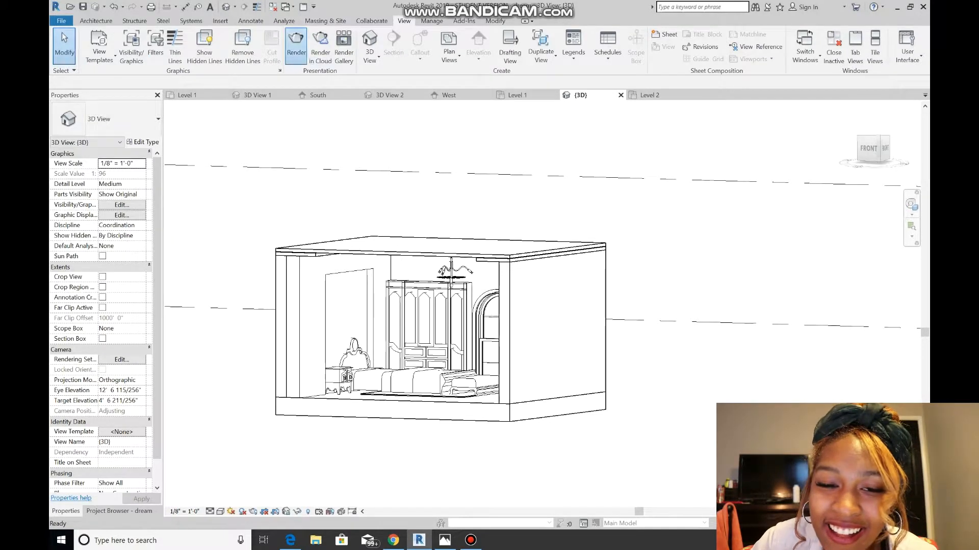
Render the 3D view at Draft quality with interior artificial-only lighting, inspect the leather panel and closet, and close the rendering.
click(296, 44)
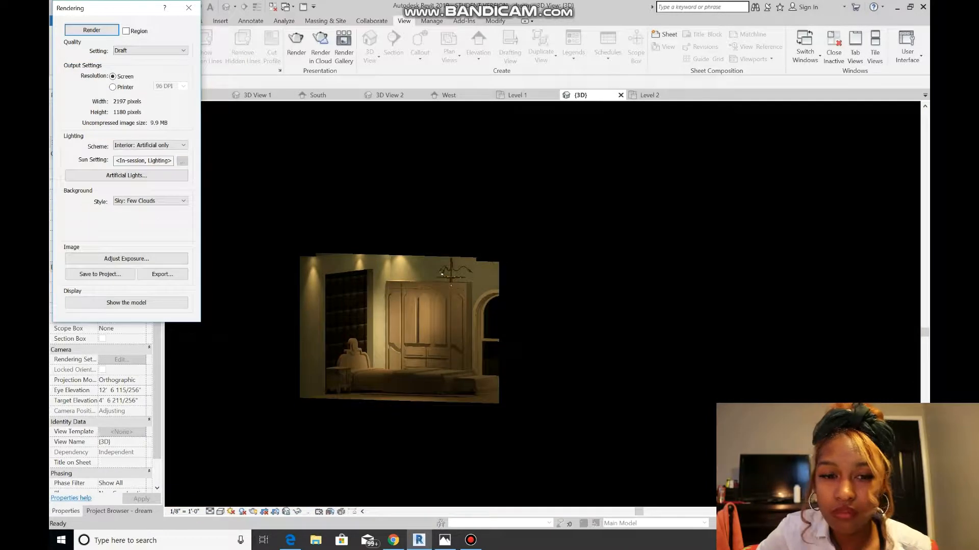
scroll(439, 305, up, 5)
scroll(363, 330, down, 3)
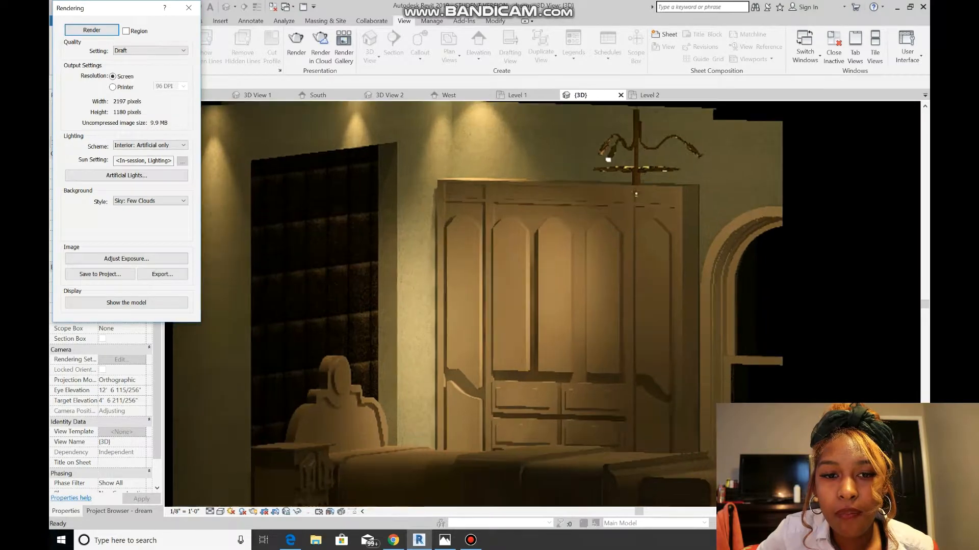
scroll(438, 306, down, 3)
click(188, 8)
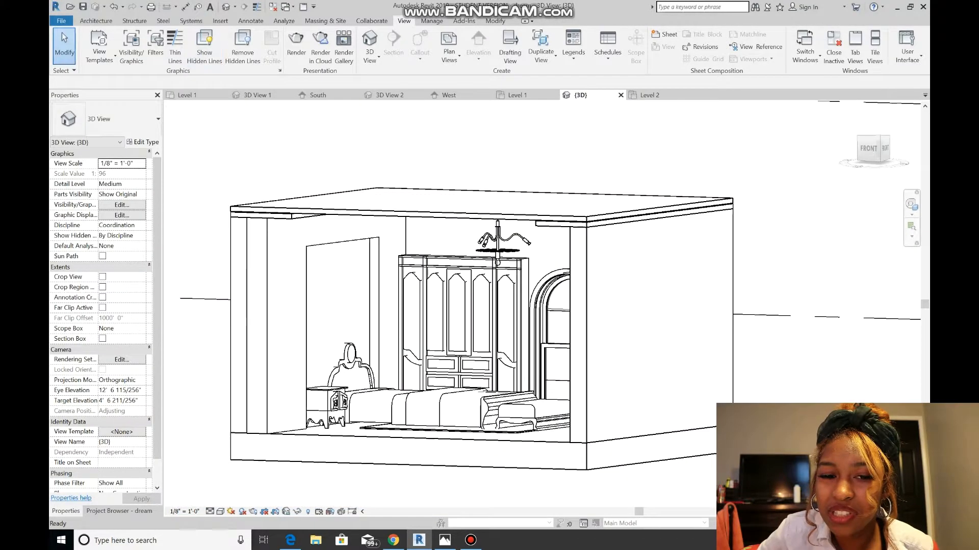
Open the casework behind the bed for in-place editing and bring up the black leather material of its recessed panel.
click(332, 241)
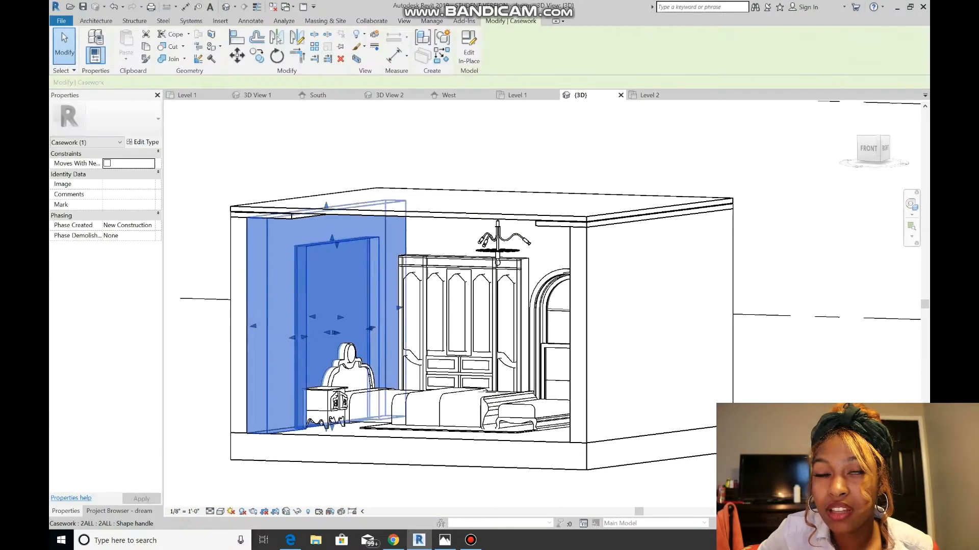
click(469, 51)
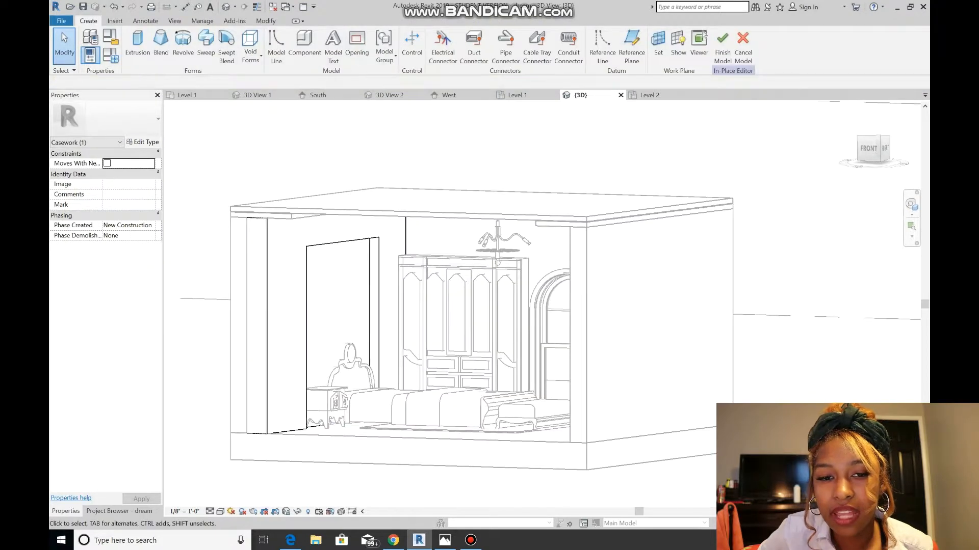
click(318, 321)
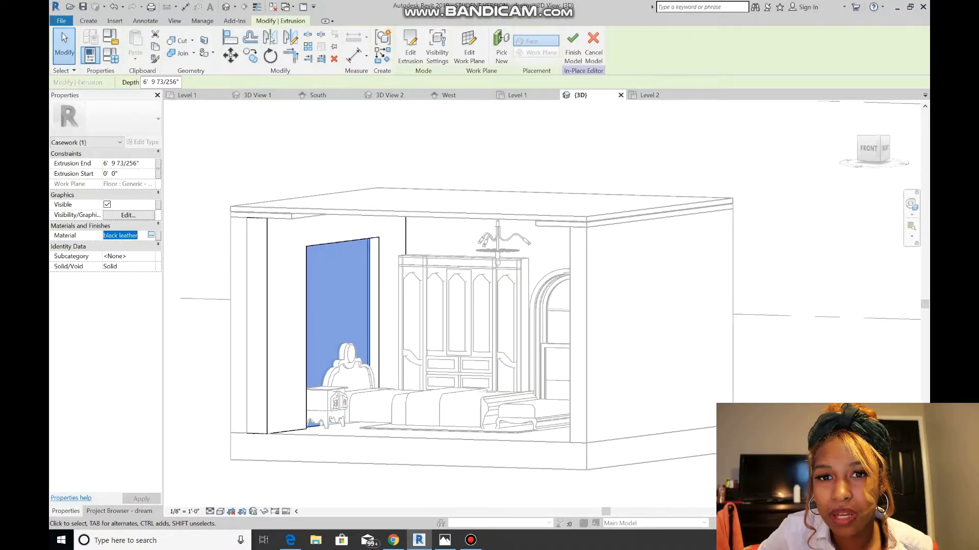
click(151, 235)
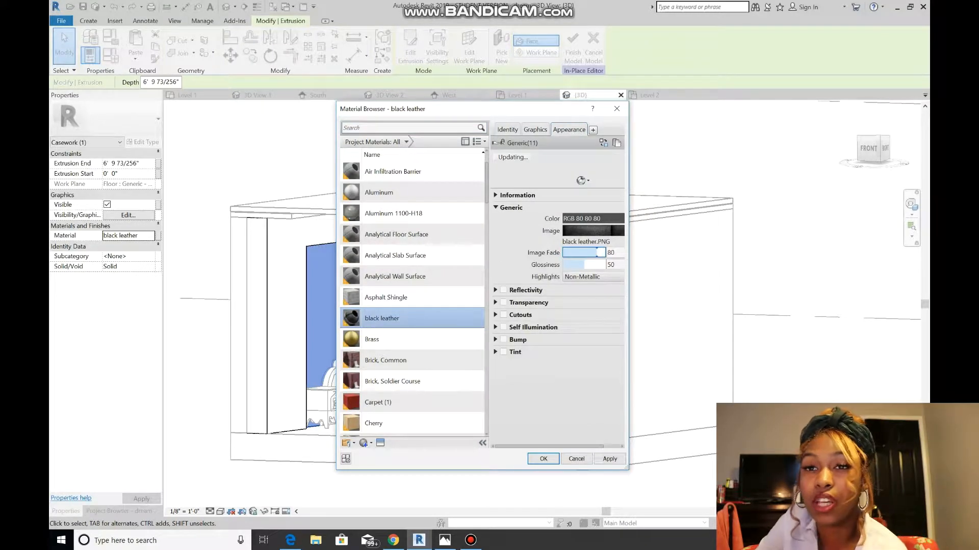
Try a teal, RGB 041-118-114, as the black leather's appearance color and compare it with the room.PNG reference photo.
click(592, 219)
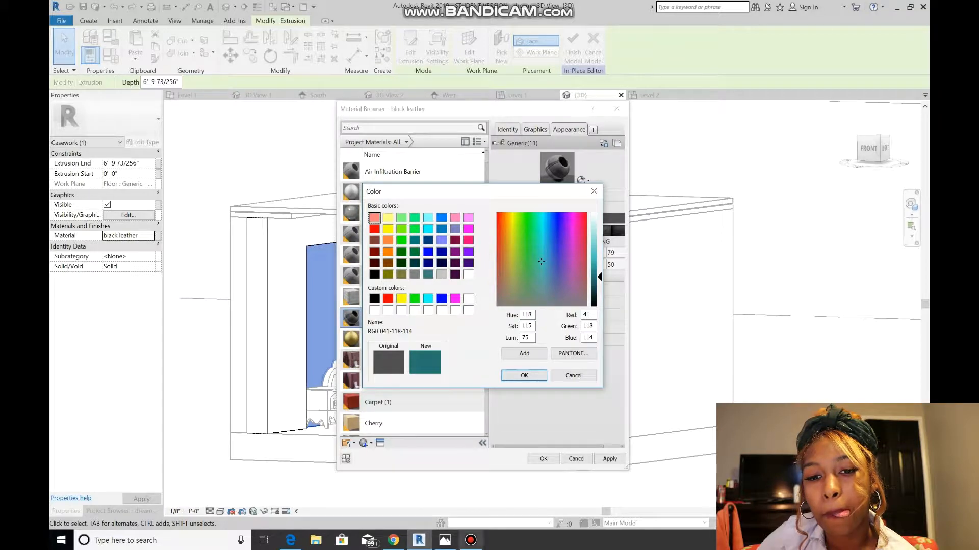
click(445, 541)
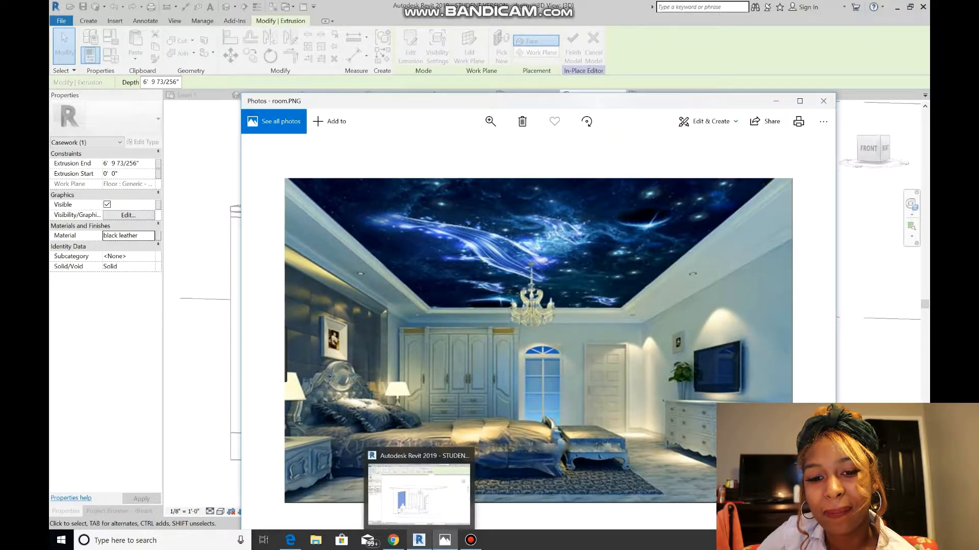
right_click(419, 540)
click(419, 541)
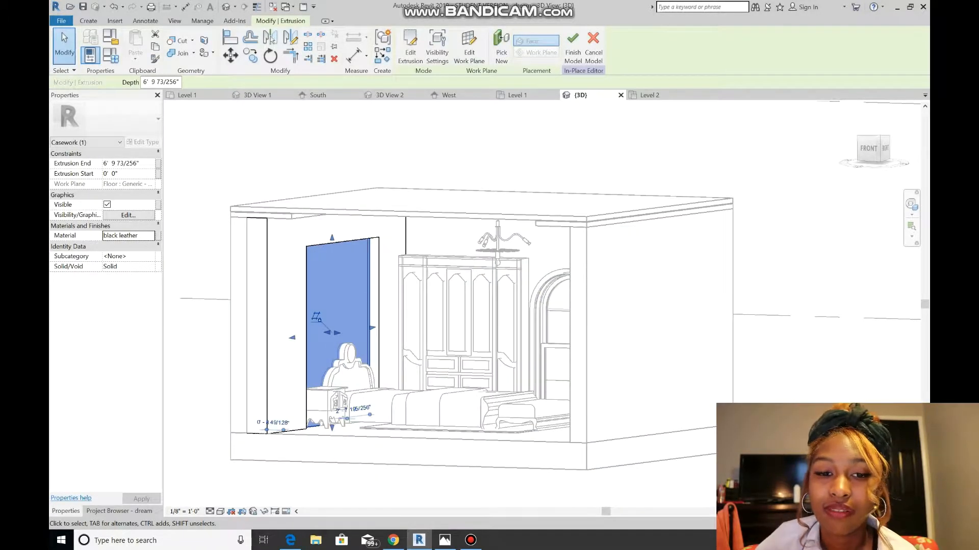
Finish the casework's in-place model and render the 3D view again.
click(573, 49)
click(404, 20)
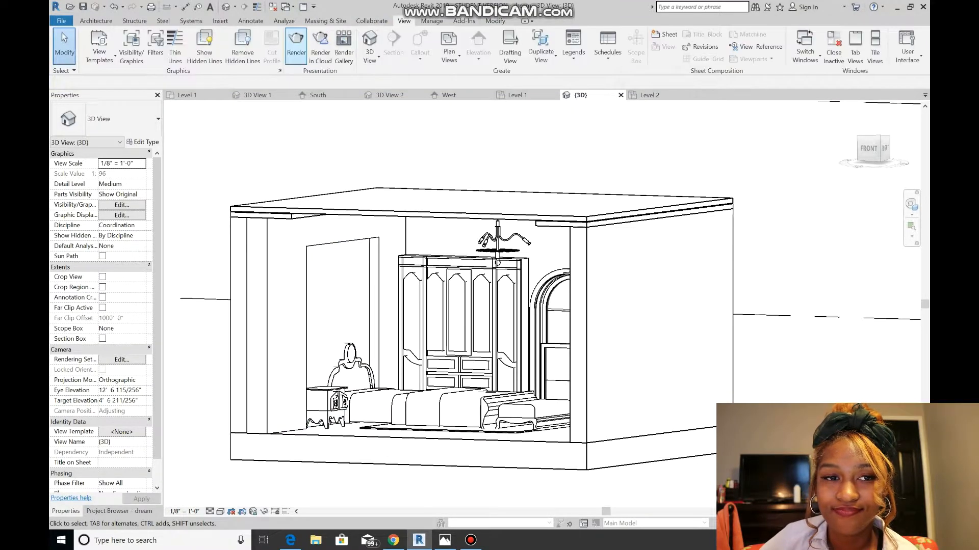
click(296, 46)
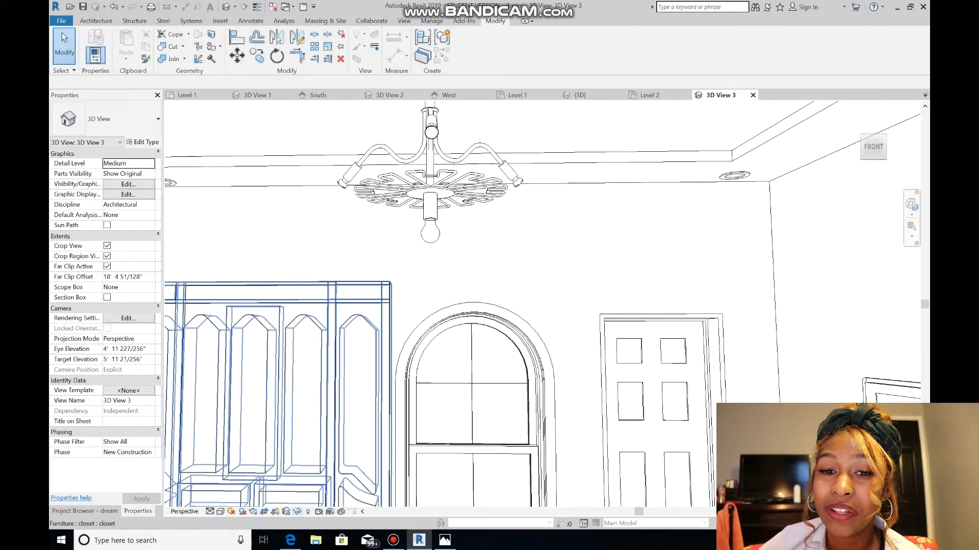
In 3D View 3, open the closet for in-place editing.
scroll(332, 366, down, 5)
scroll(304, 398, up, 4)
click(306, 396)
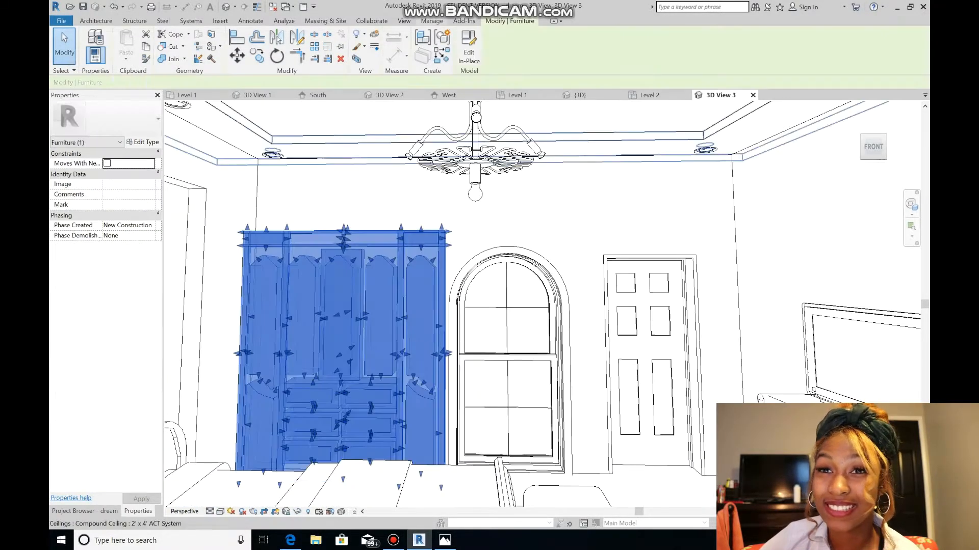
click(468, 45)
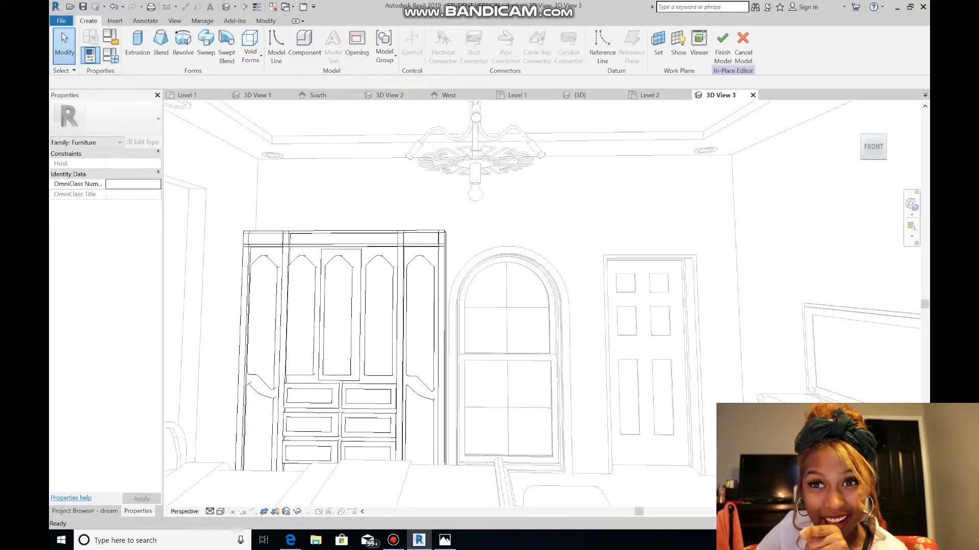
Begin a new extrusion in the closet, check the room.PNG reference photo, and set the work plane by picking the closet's front face.
click(137, 46)
scroll(322, 381, up, 3)
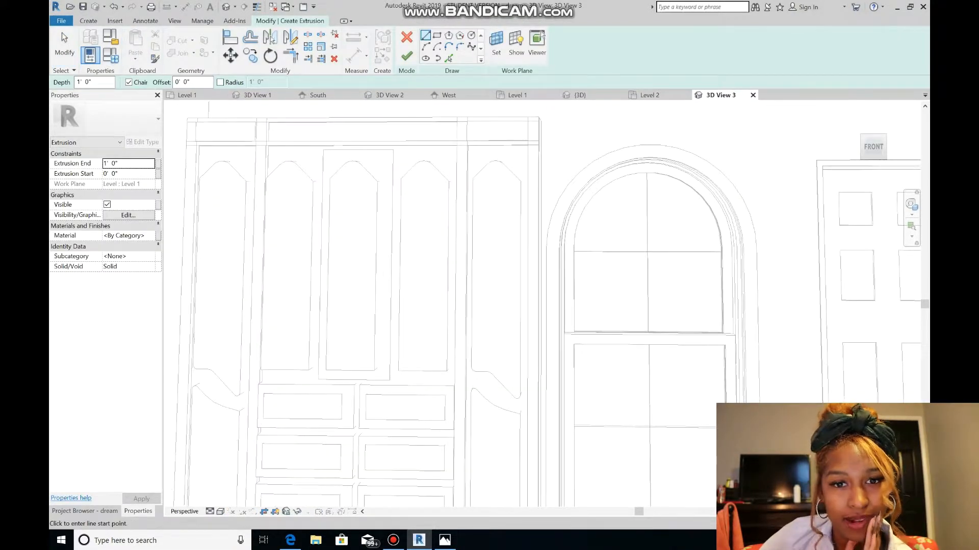
click(444, 540)
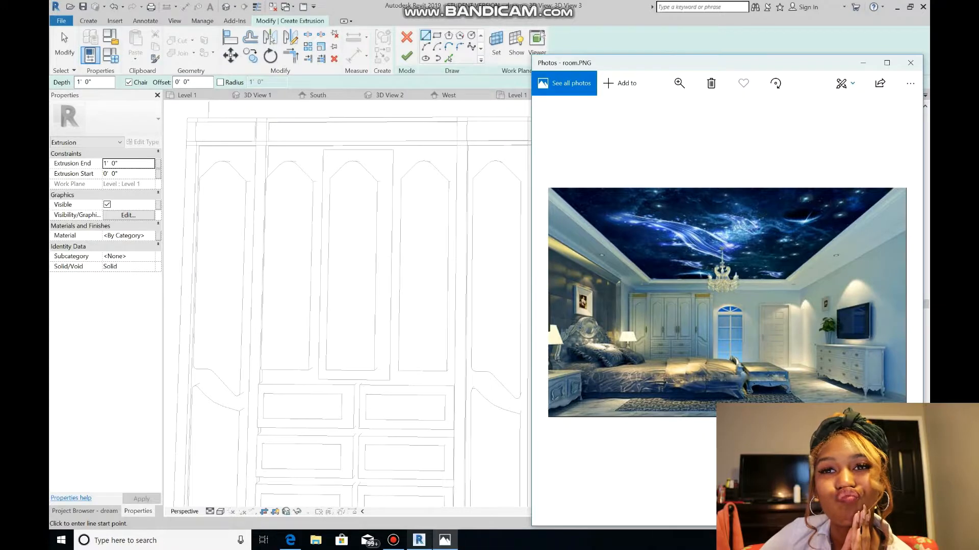
click(541, 32)
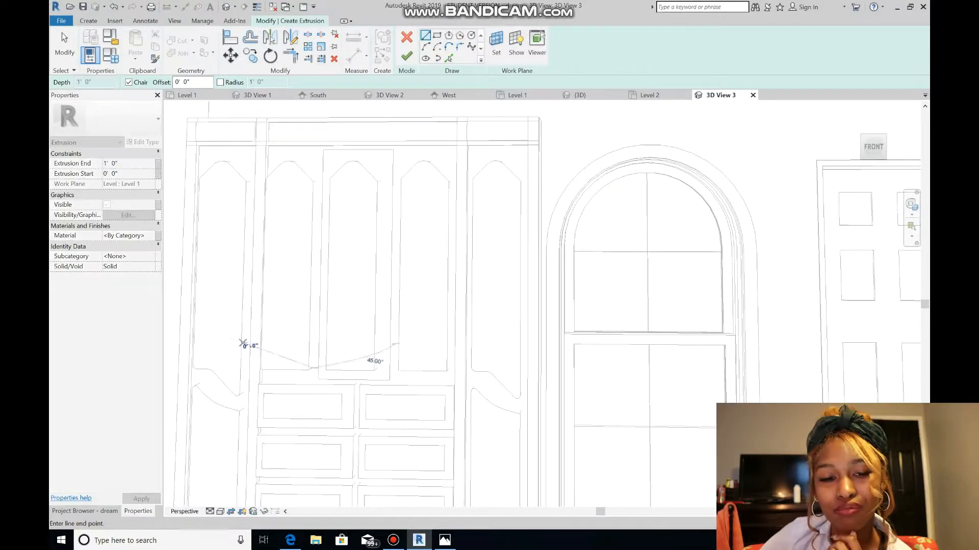
click(496, 44)
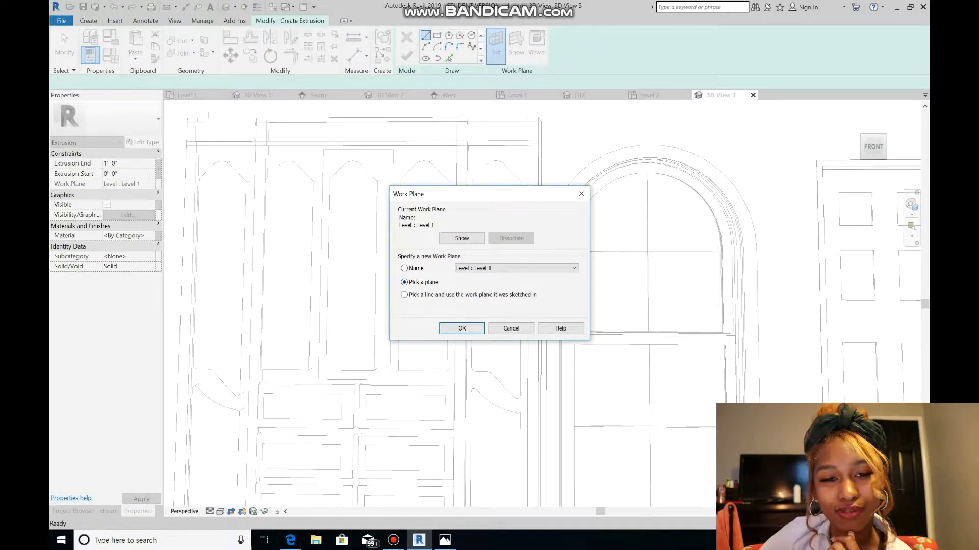
click(462, 329)
click(242, 186)
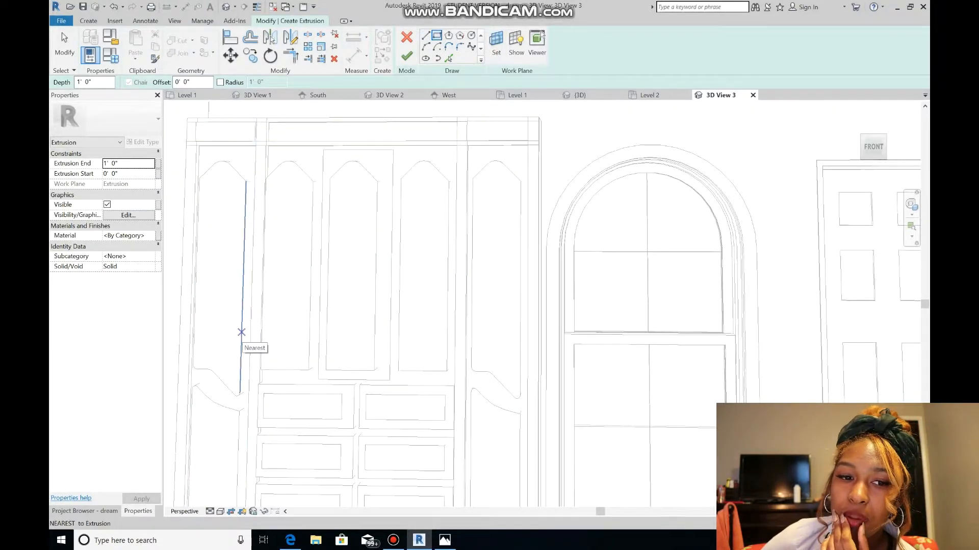
Sketch a narrow vertical rectangle about 5-1/2" tall as a handle on the inner edge of the far-left closet door.
scroll(241, 333, up, 3)
click(239, 325)
click(254, 403)
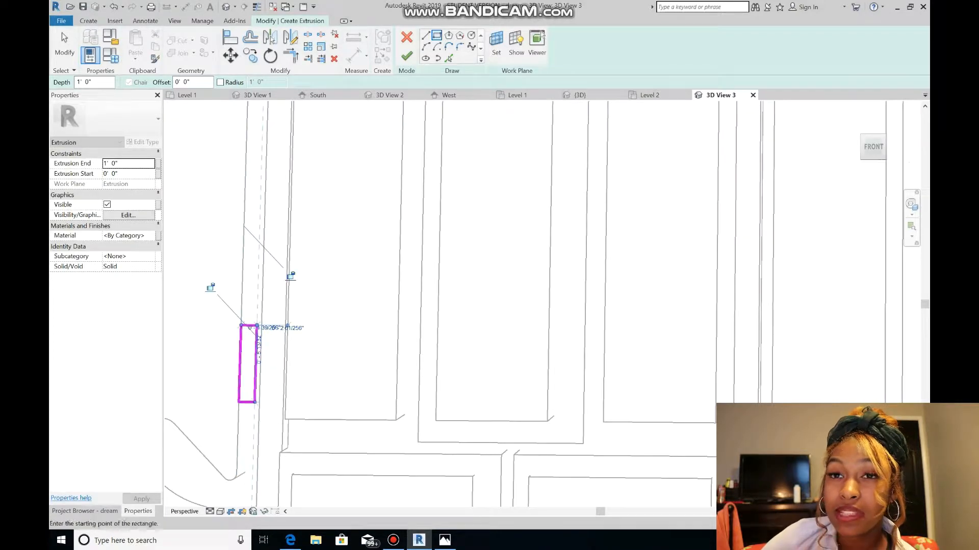
key(Escape)
key(Escape)
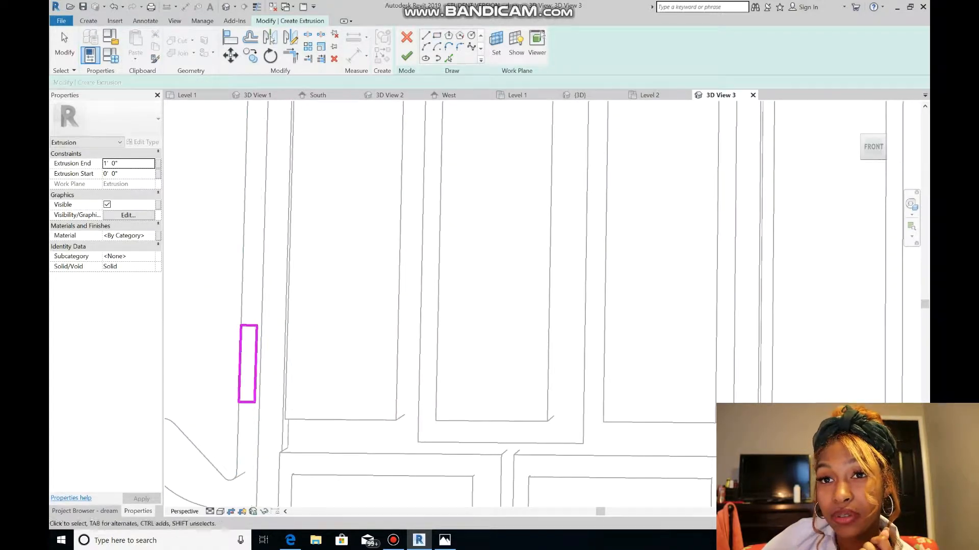
Copy the handle rectangle horizontally onto the edge of the second closet door.
key(c)
key(o)
click(247, 362)
click(410, 363)
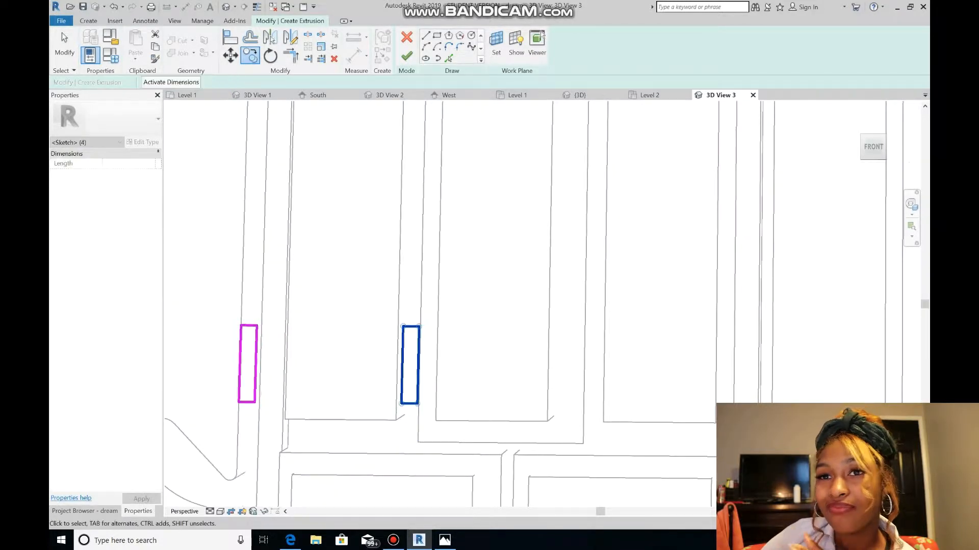
Make multiple copies of the handle for the remaining doors: two flanking the gap beside the middle door and one at the far-right door.
key(c)
key(o)
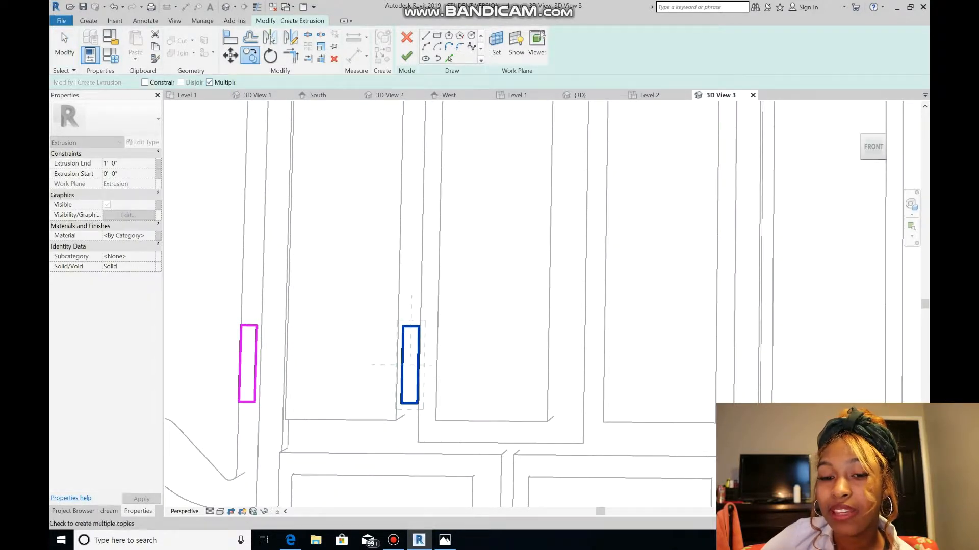
click(411, 365)
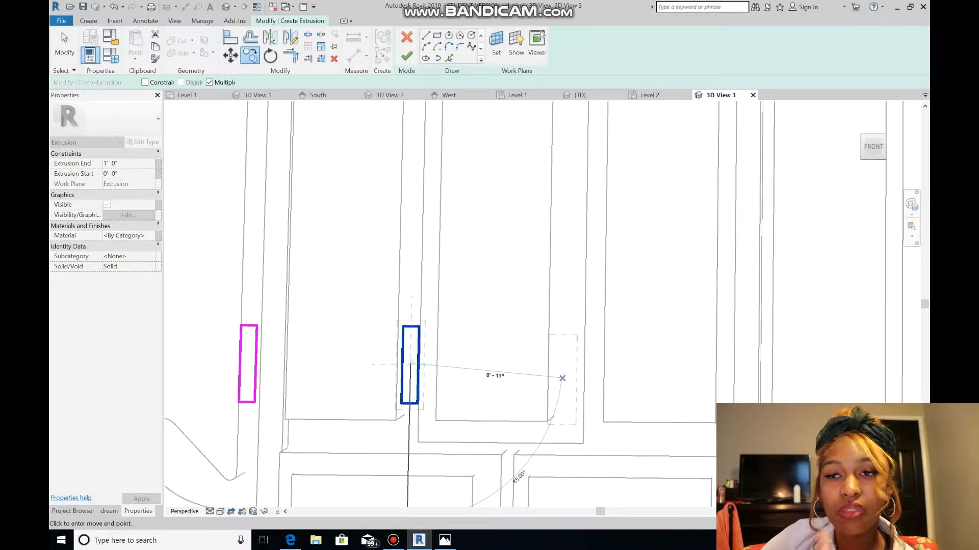
click(563, 372)
click(594, 366)
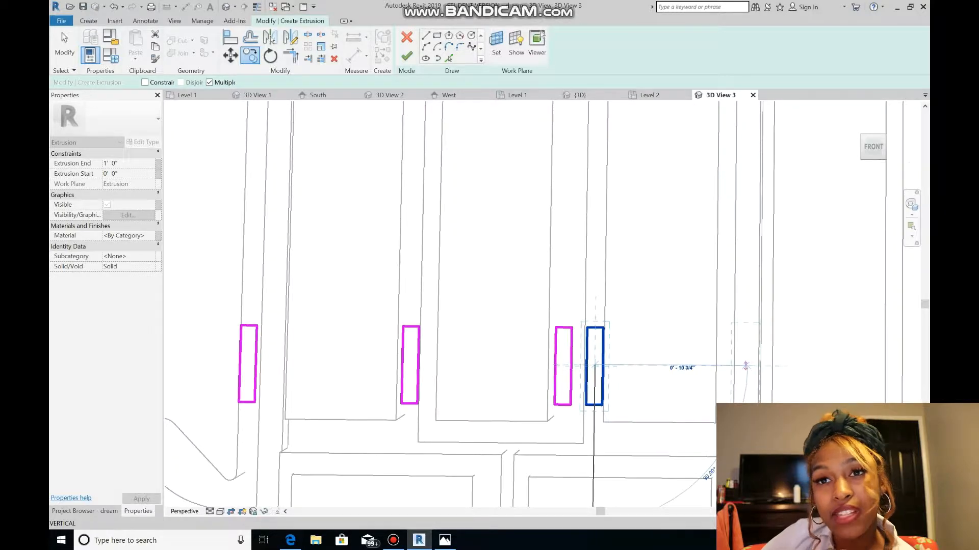
click(745, 366)
scroll(561, 255, down, 5)
scroll(461, 180, up, 5)
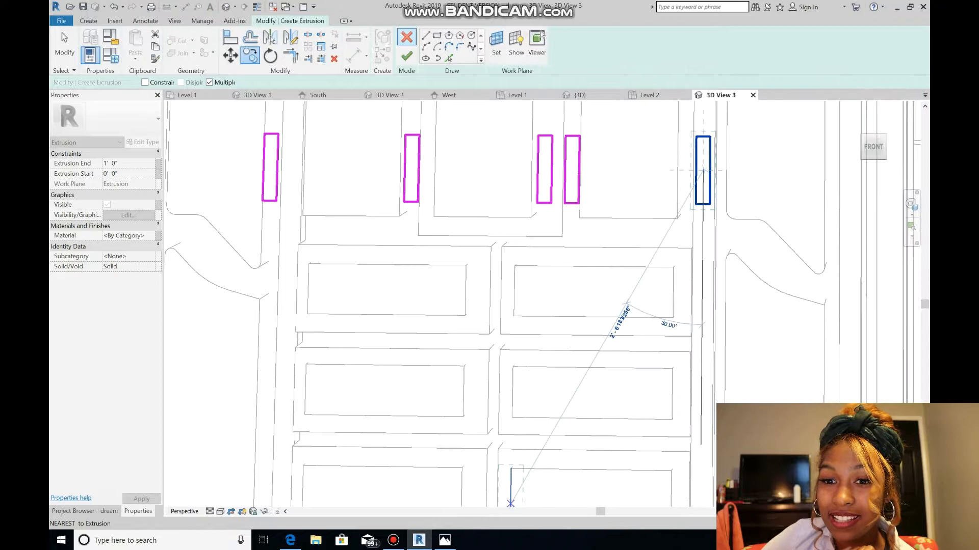
key(Escape)
key(Escape)
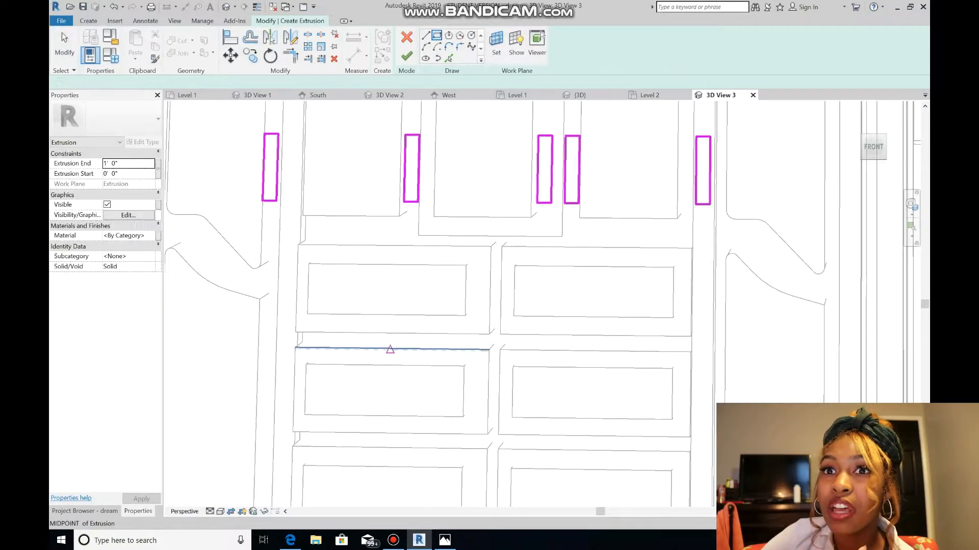
Sketch a horizontal handle rectangle about 2-5/8" by 11/16" in the middle of the upper-left drawer front.
click(363, 284)
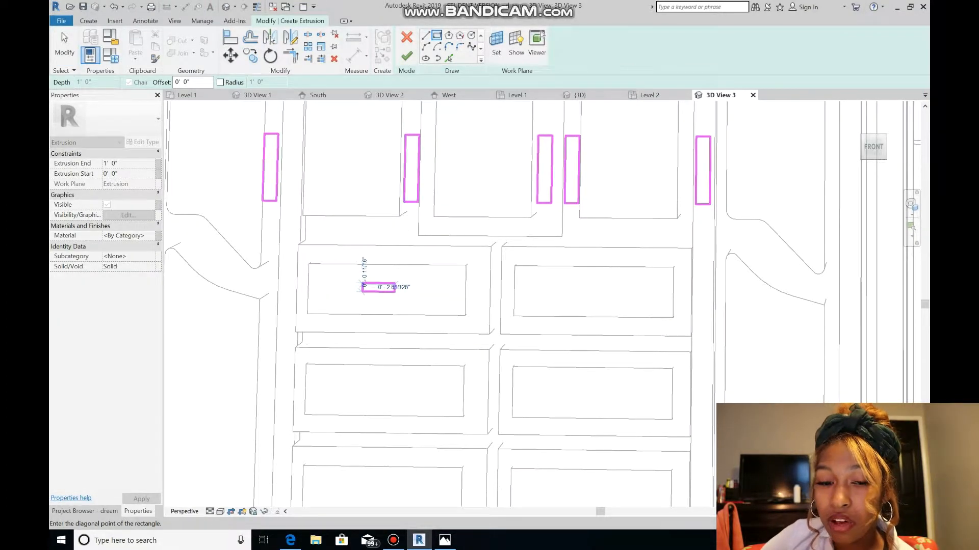
click(395, 291)
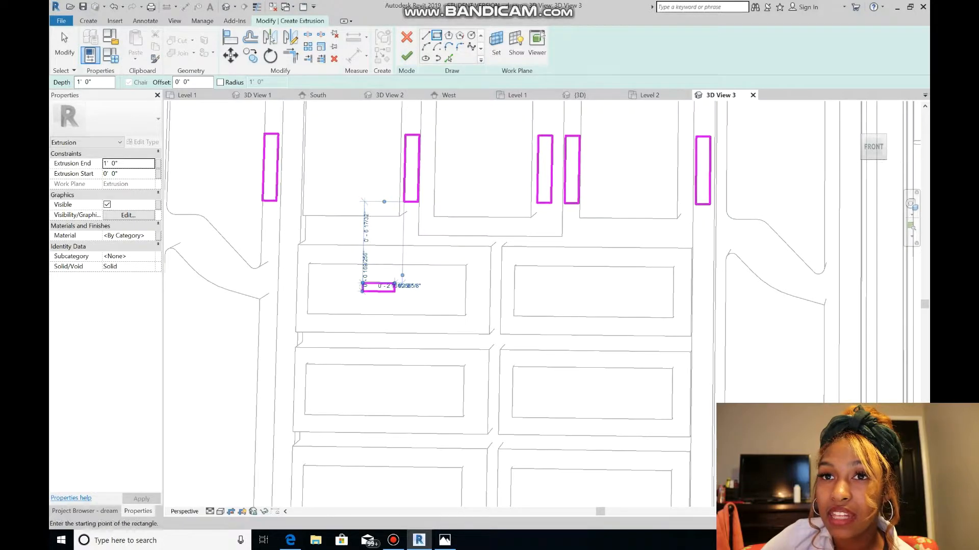
key(Escape)
Copy the drawer handle onto the center of the other five drawer fronts and finish the extrusion sketch.
drag(377, 295, 350, 270)
scroll(560, 400, down, 4)
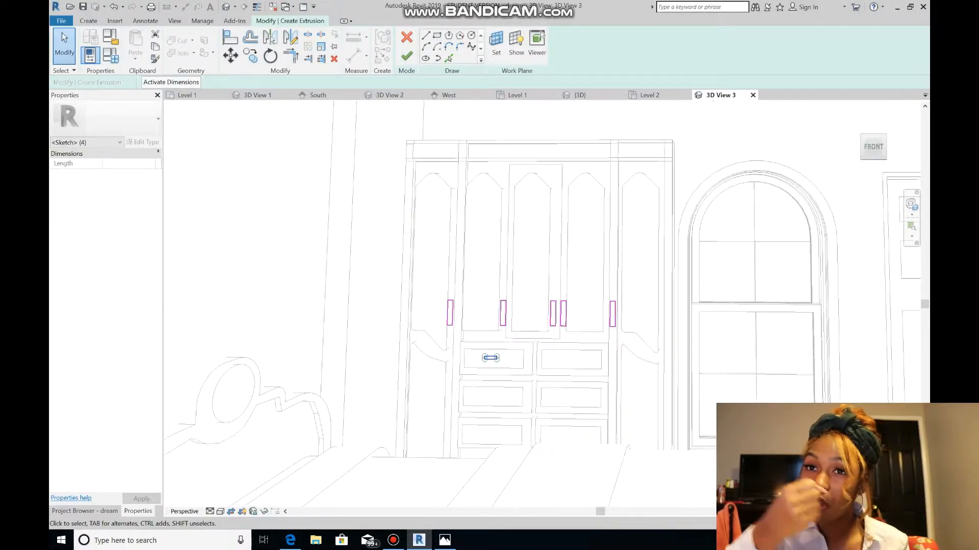
scroll(561, 439, up, 3)
key(c)
key(o)
click(399, 243)
click(397, 331)
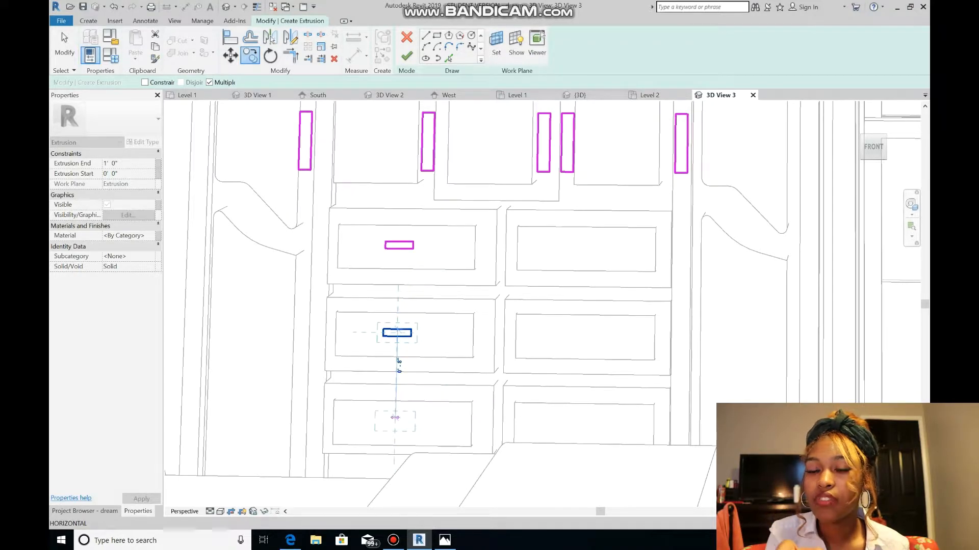
click(395, 421)
click(587, 423)
click(590, 243)
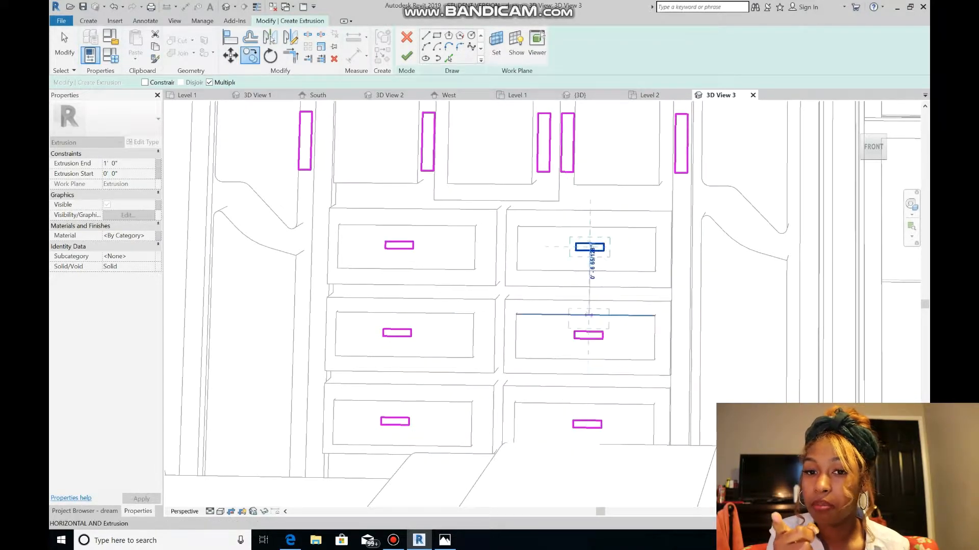
key(Escape)
click(406, 55)
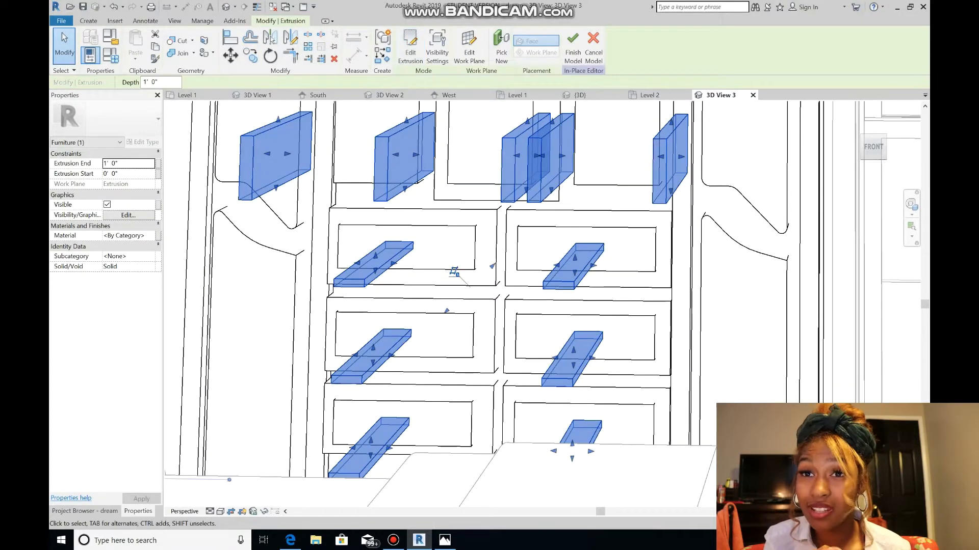
Assign the Steel, Chrome Plated material to the closet handle extrusion and adjust that material's appearance settings.
click(152, 235)
click(401, 278)
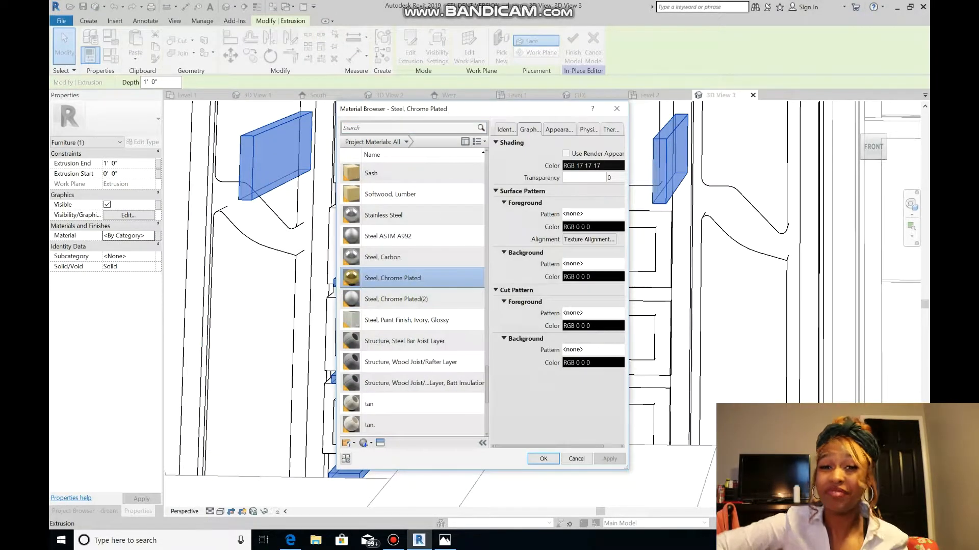
click(543, 459)
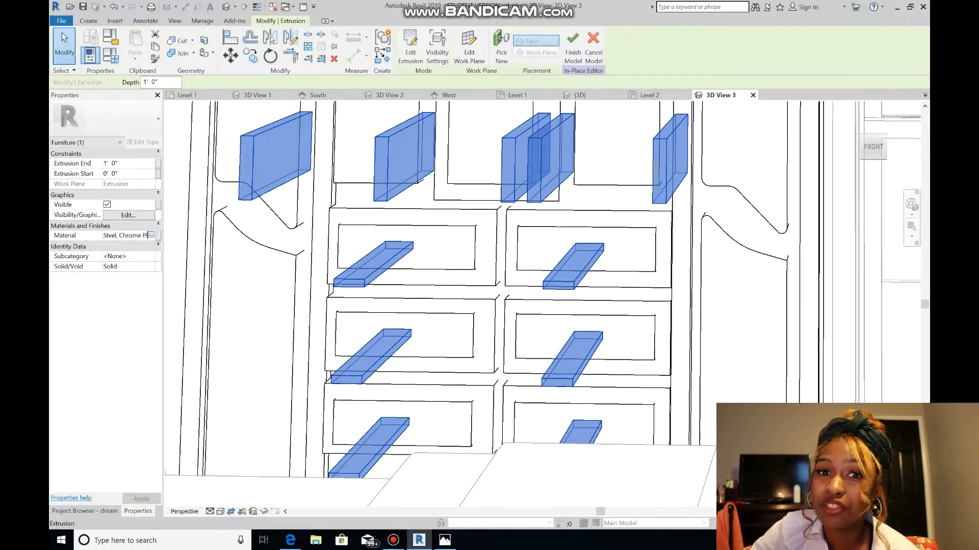
click(152, 236)
click(559, 129)
click(588, 231)
click(576, 264)
click(544, 459)
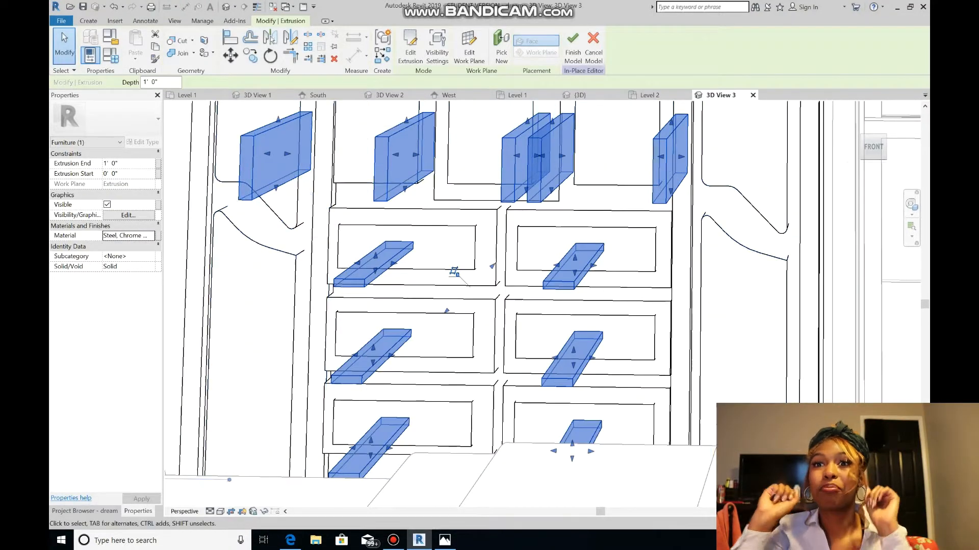
In the Level 1 floor plan, reduce the handle extrusion's depth to 23/64" and finish the closet model.
click(84, 511)
double_click(93, 124)
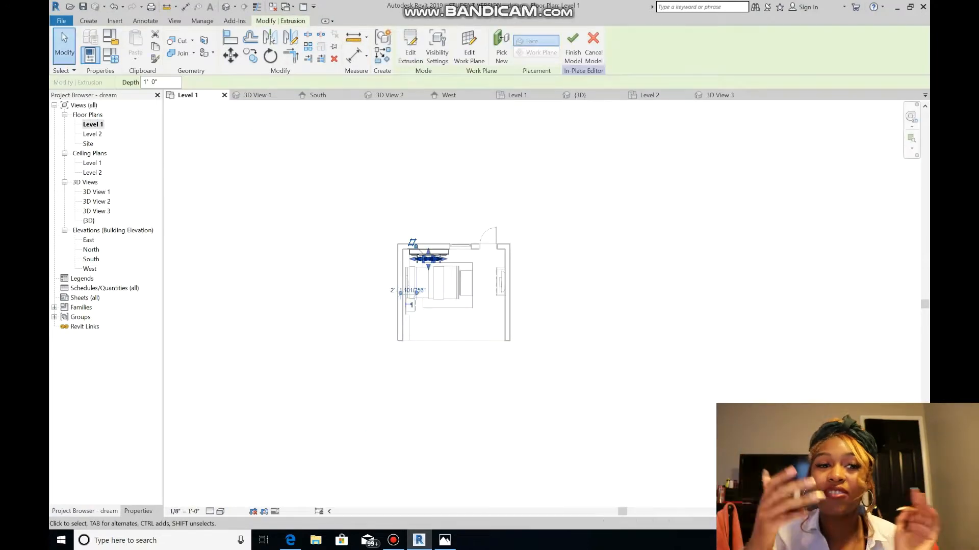
scroll(419, 249, up, 6)
drag(468, 328, 455, 290)
scroll(469, 325, up, 6)
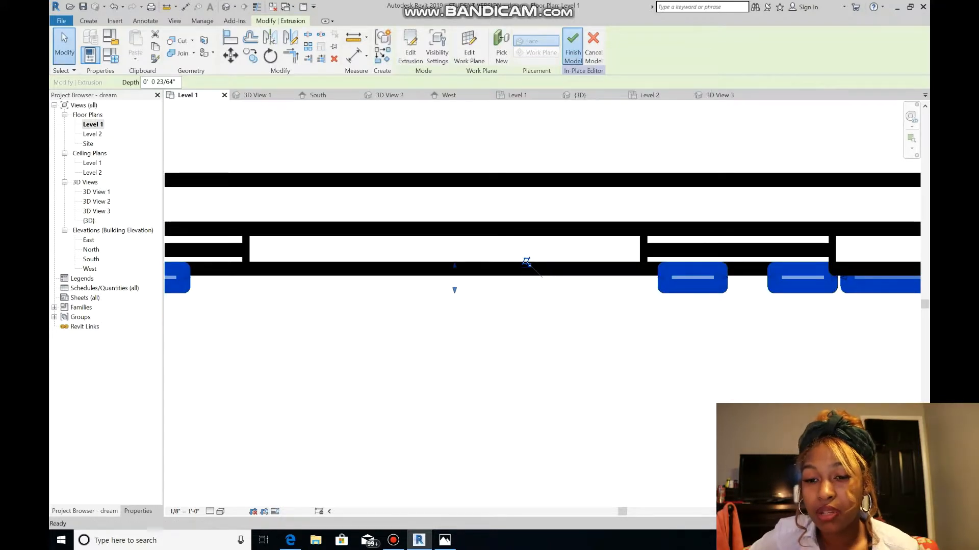
click(572, 46)
In 3D View 3, edit the wall panel behind the bed in place and recolor its black leather material's appearance to a dark blue.
click(720, 95)
scroll(555, 285, down, 9)
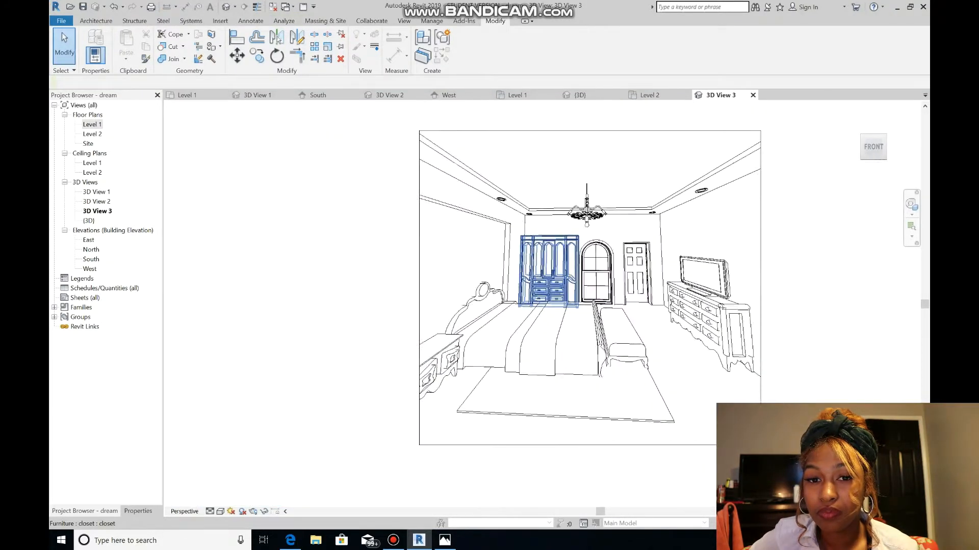
scroll(553, 288, up, 3)
click(439, 176)
click(468, 47)
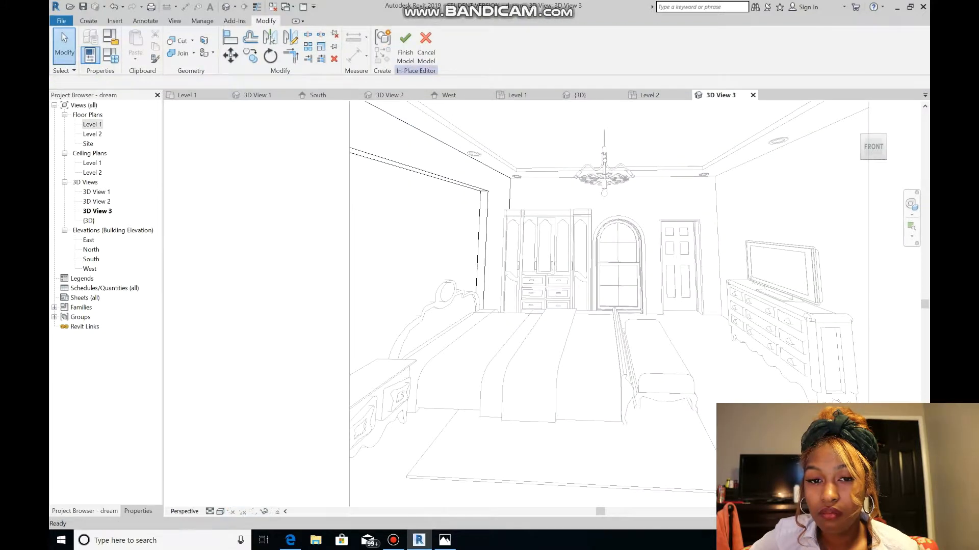
click(442, 181)
click(137, 512)
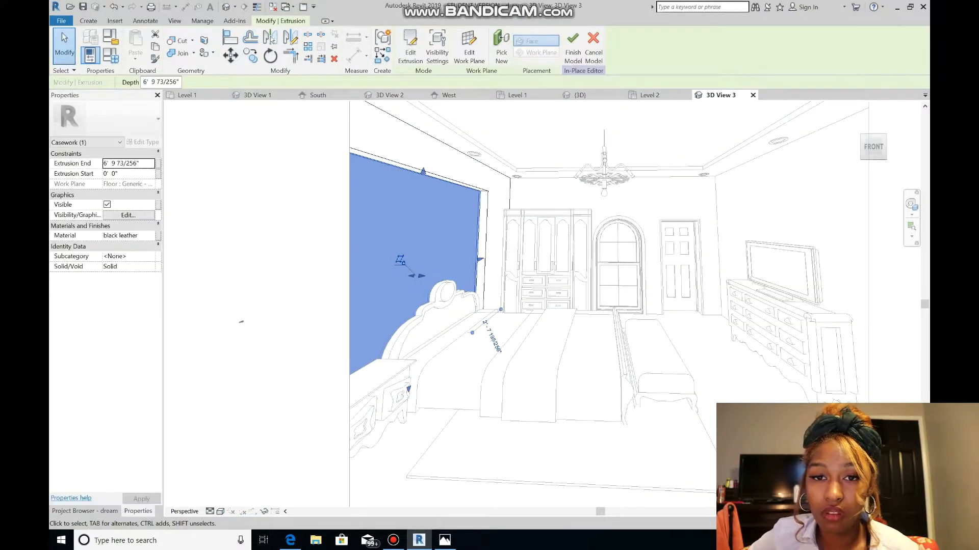
click(129, 235)
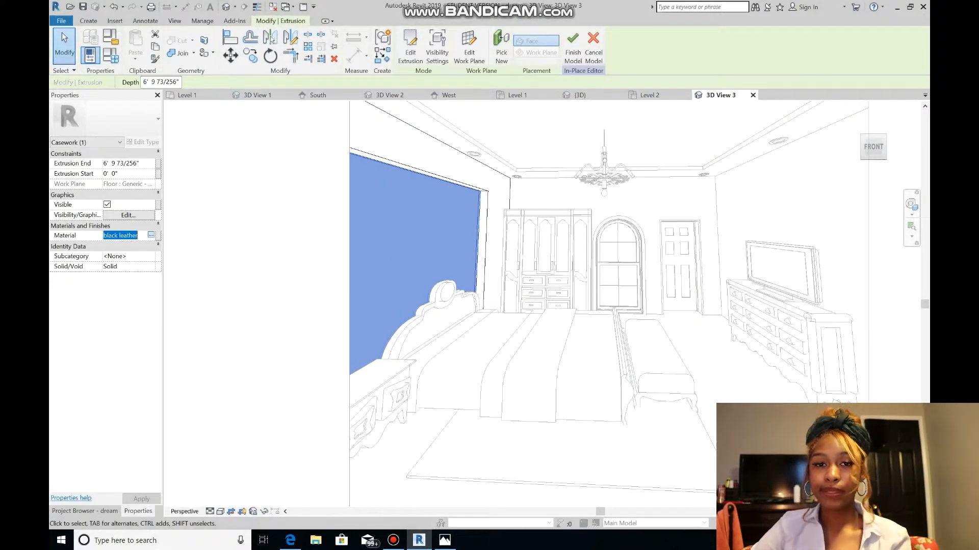
click(151, 235)
click(569, 130)
click(586, 219)
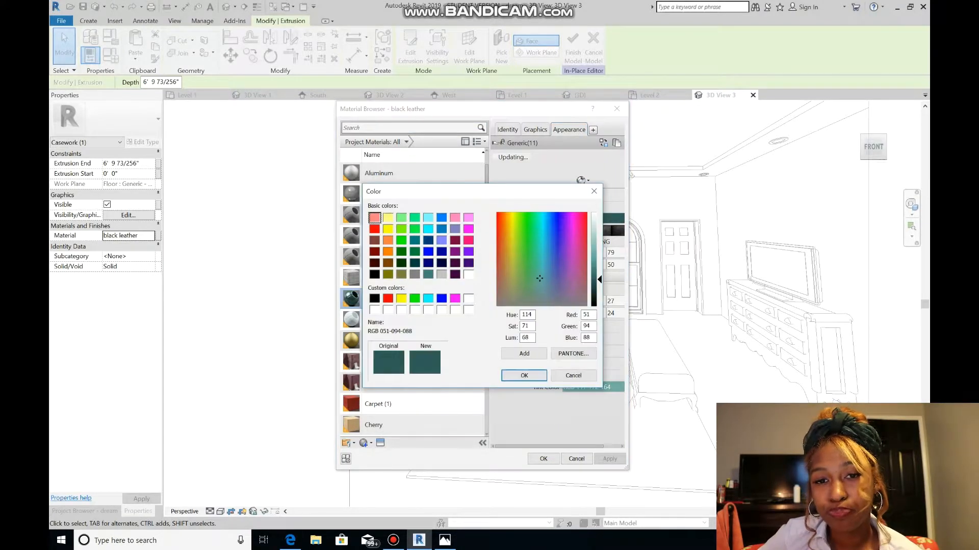
drag(545, 275, 600, 274)
click(524, 376)
Set the black leather material's tint color to RGB 65 103 116 and finish the wall panel model.
click(591, 388)
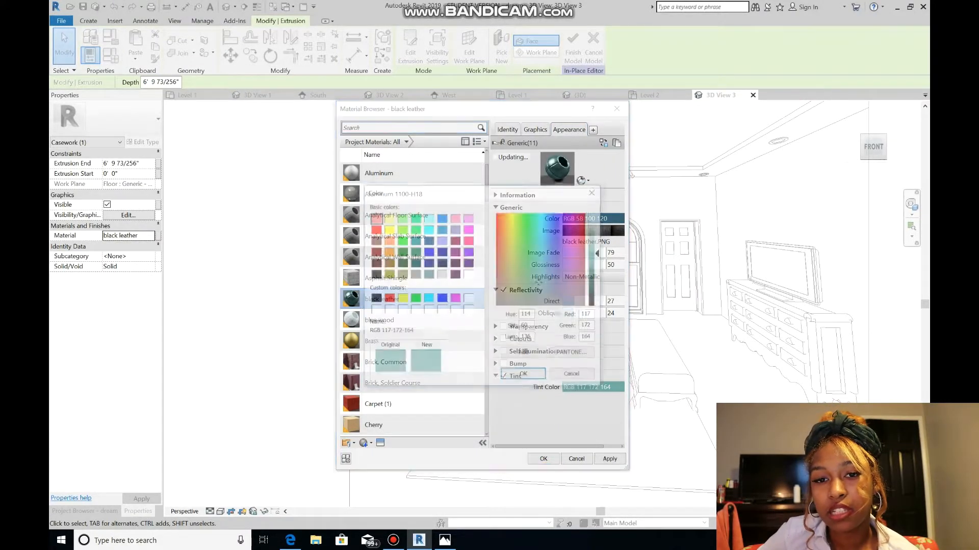
drag(599, 253, 599, 274)
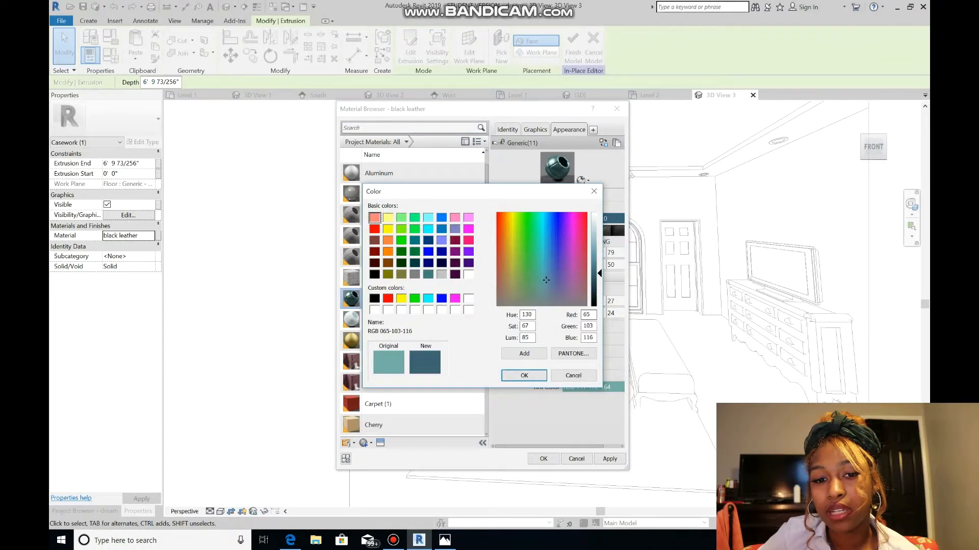
click(524, 376)
key(Return)
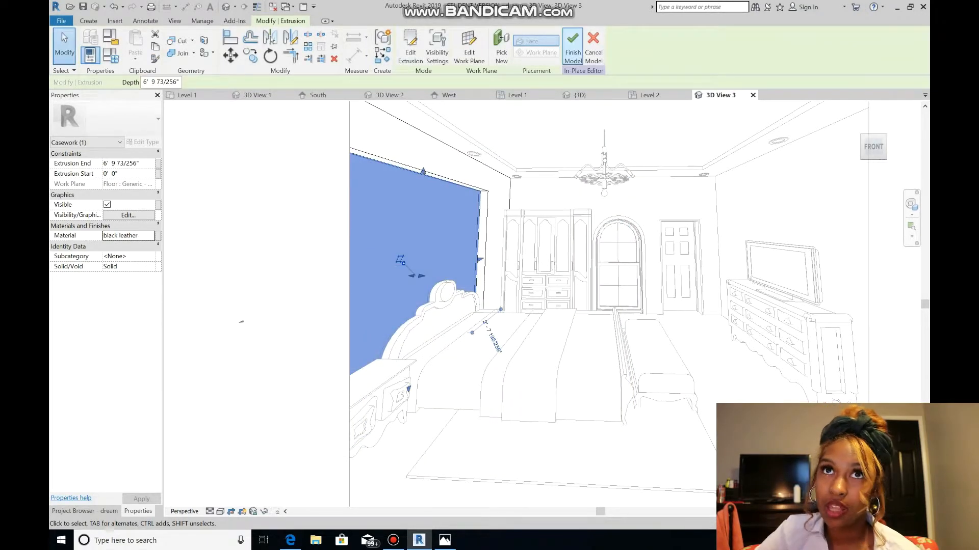
click(572, 46)
Edit the bed in place, select the two blanket extrusions toward the foot, and adjust the appearance color of their Default New Material.
click(560, 356)
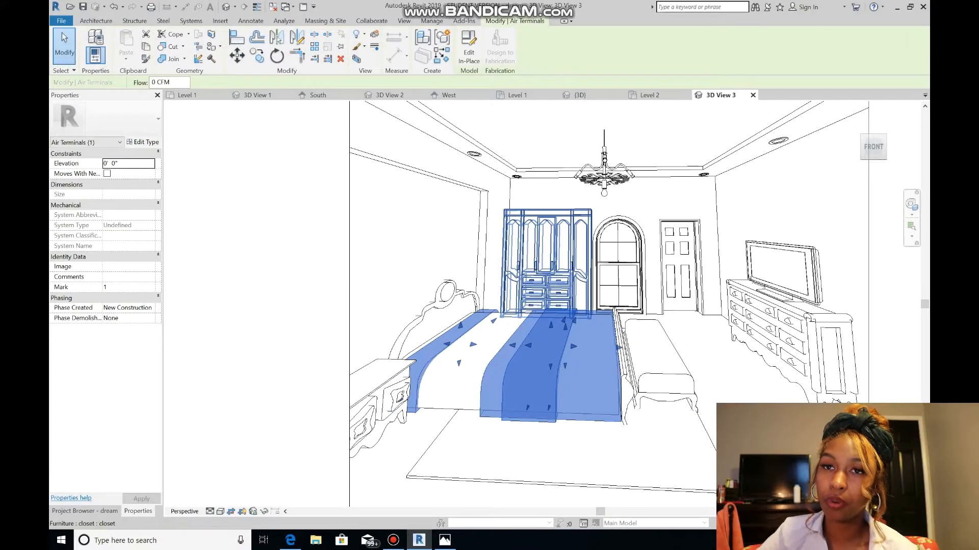
click(468, 47)
click(555, 369)
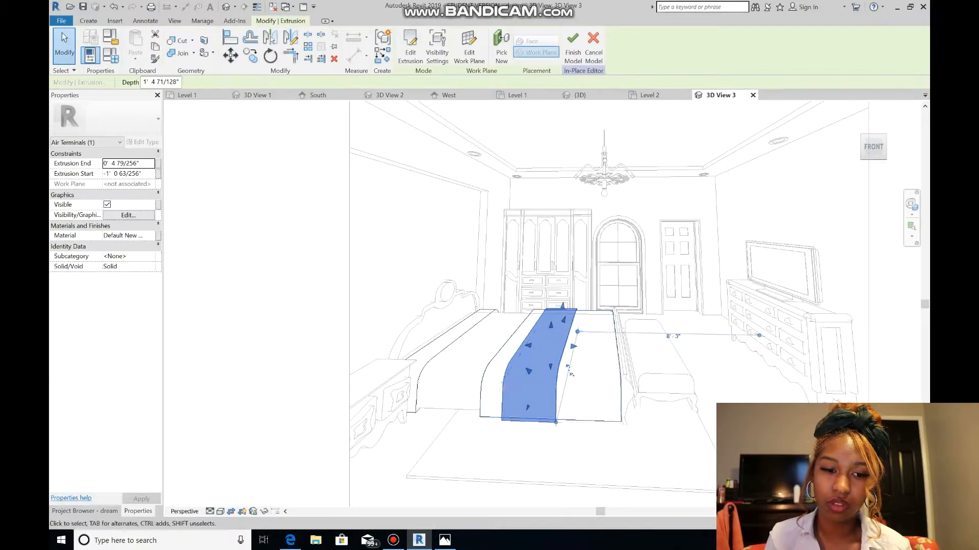
ctrl+click(492, 359)
click(145, 236)
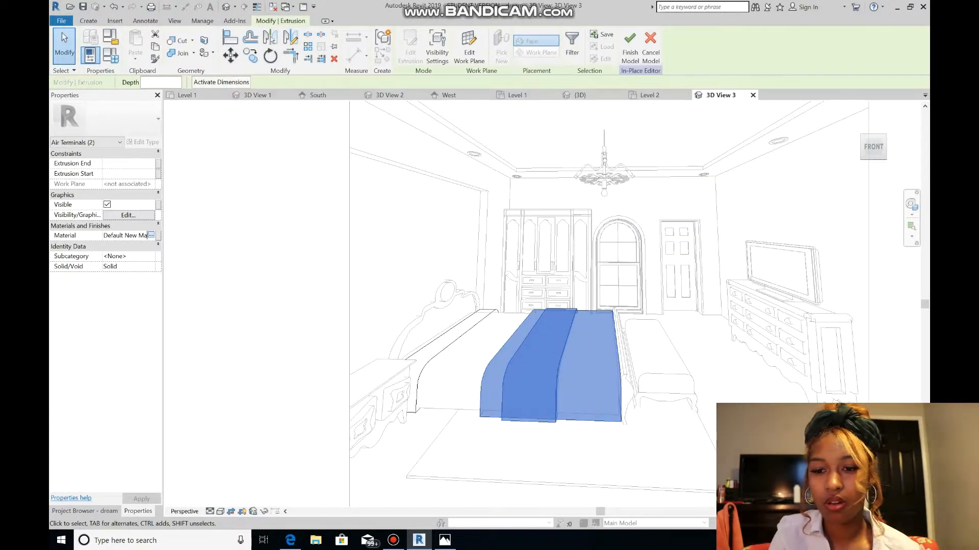
click(151, 236)
click(585, 219)
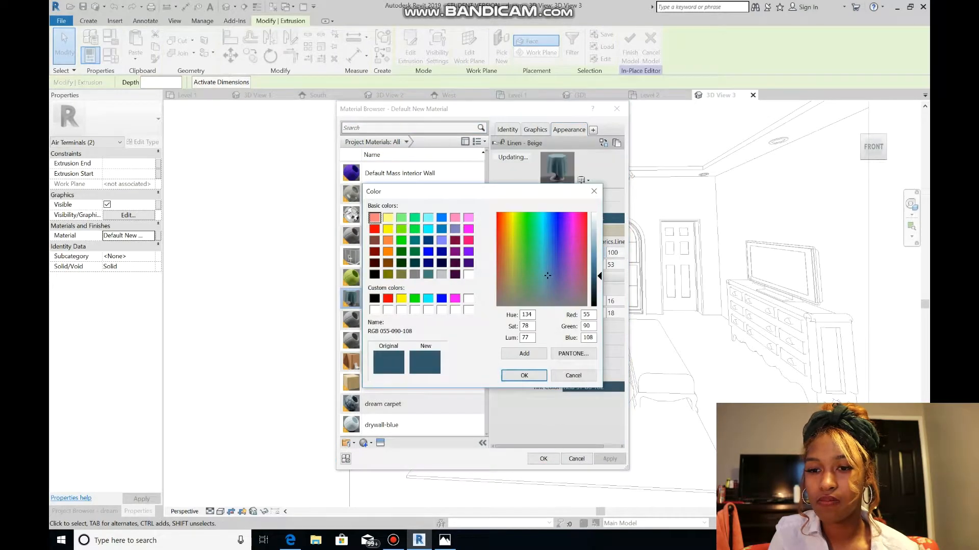
click(524, 376)
Set the blanket material's tint color to RGB 61 87 120 and finish the bed model.
click(585, 387)
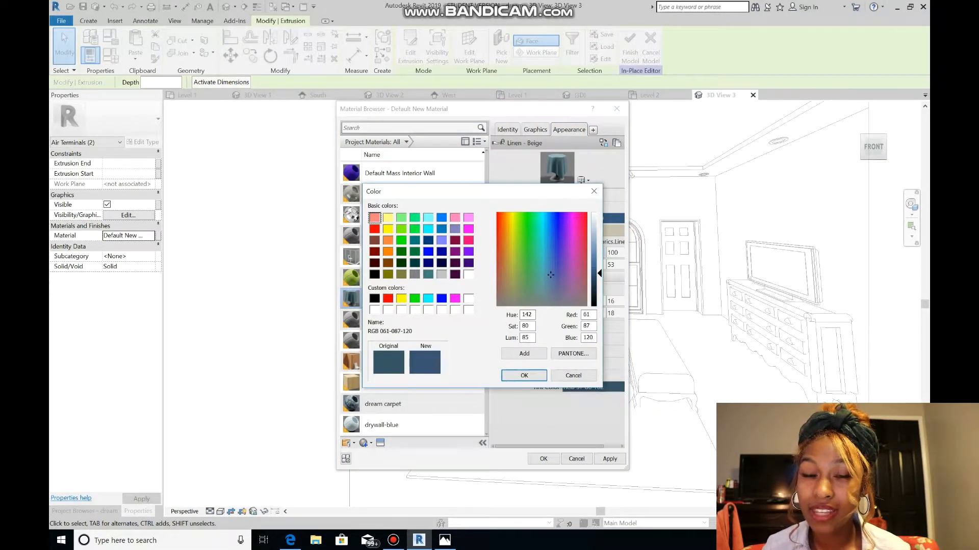
click(523, 375)
click(543, 459)
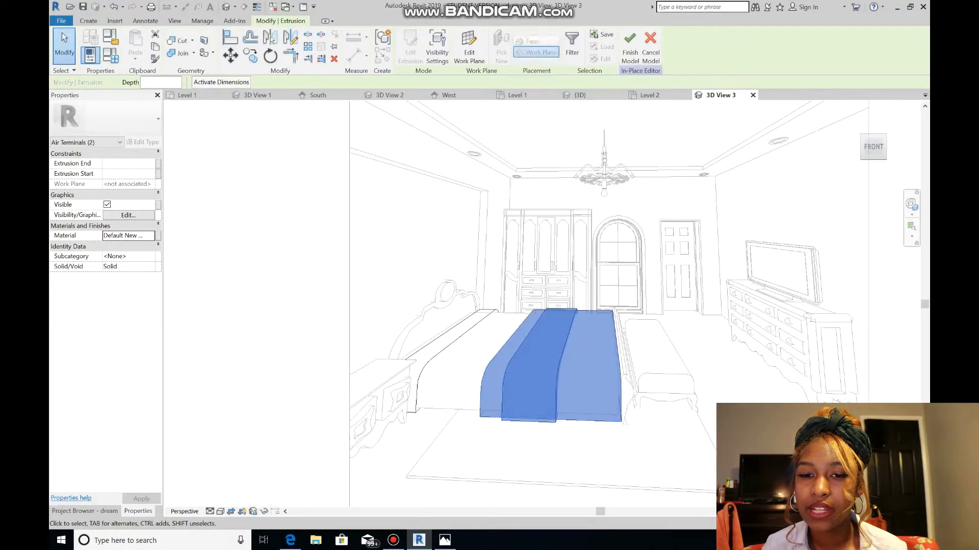
click(630, 51)
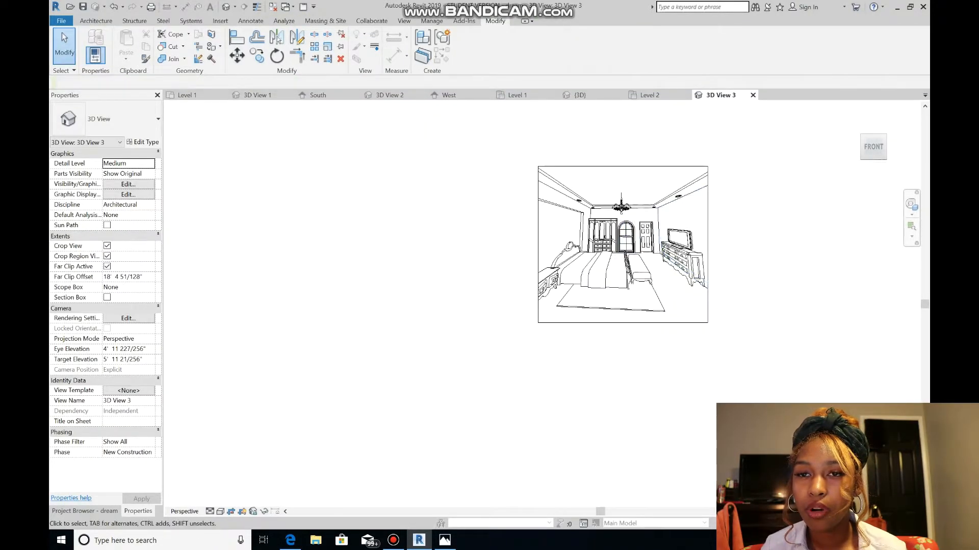
Render 3D View 3 at Draft quality.
click(404, 21)
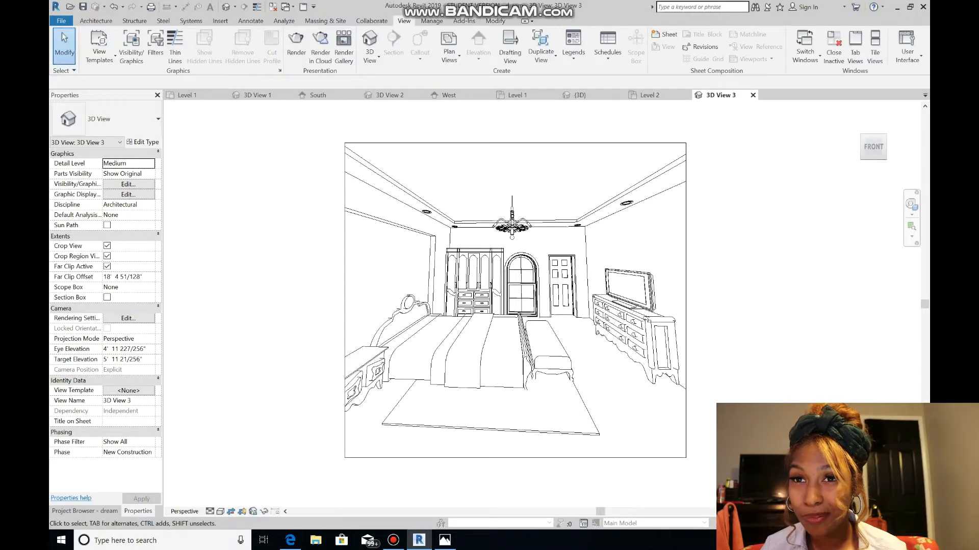
click(296, 44)
click(555, 311)
click(151, 51)
click(139, 59)
click(92, 30)
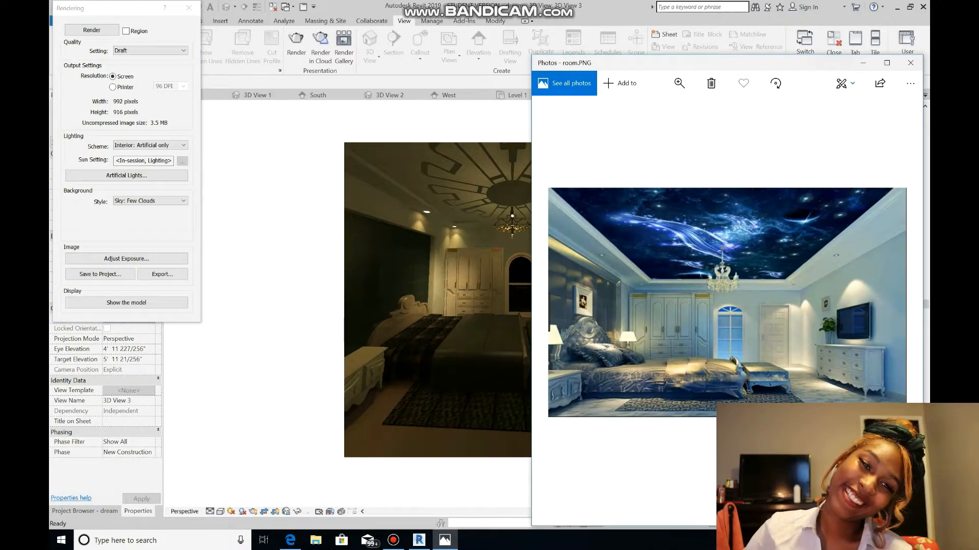
Compare the draft render with the room.PNG reference photo, checking colors, furniture and missing details.
click(445, 541)
drag(639, 512, 673, 511)
scroll(275, 315, up, 2)
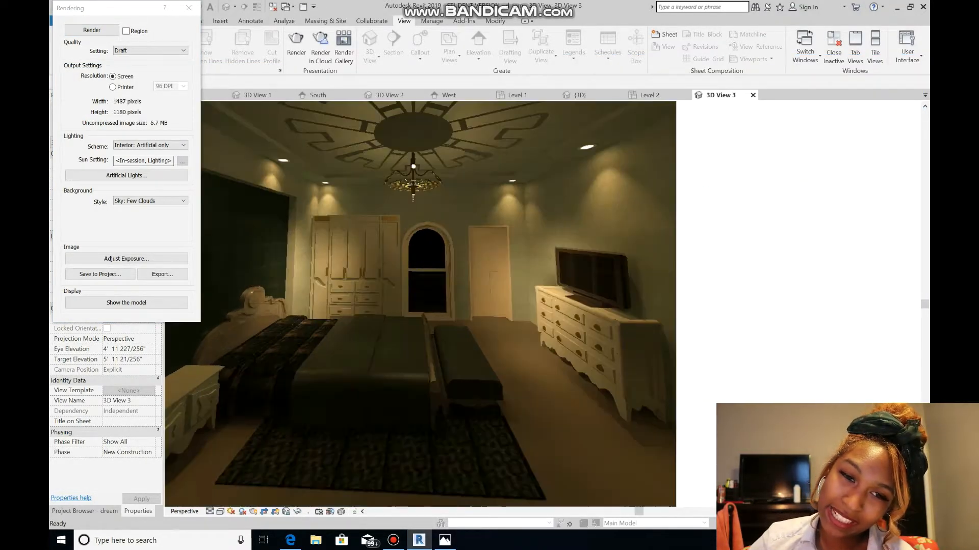
click(444, 541)
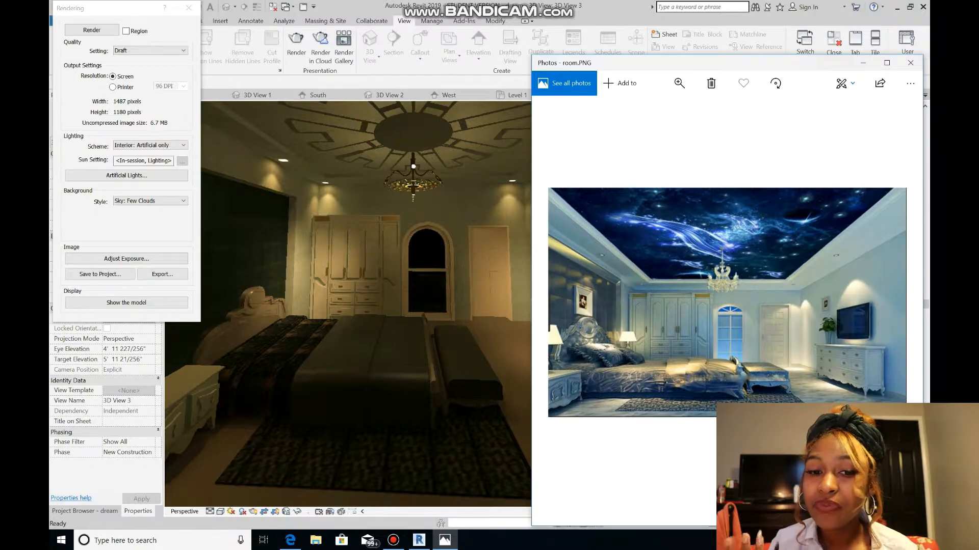
key(alt+Tab)
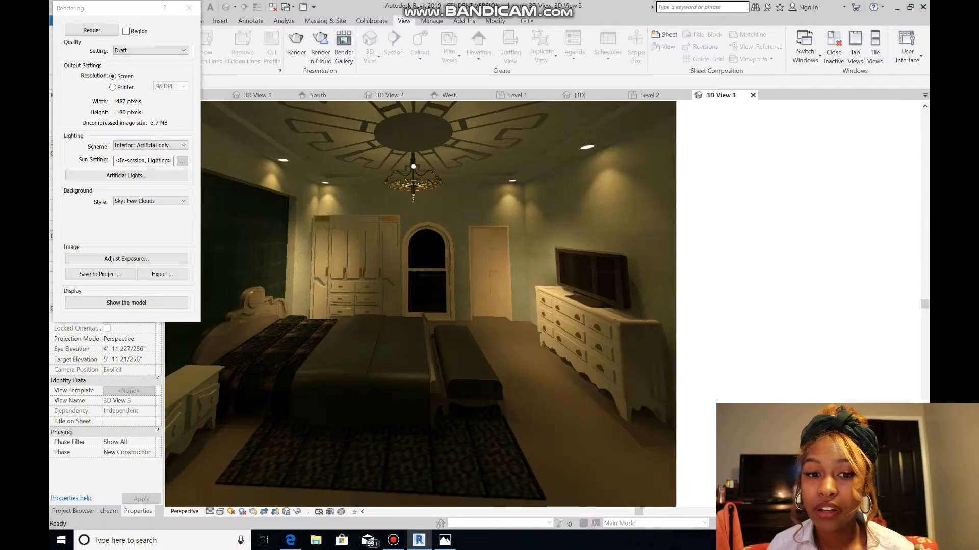
click(444, 539)
drag(746, 61, 658, 99)
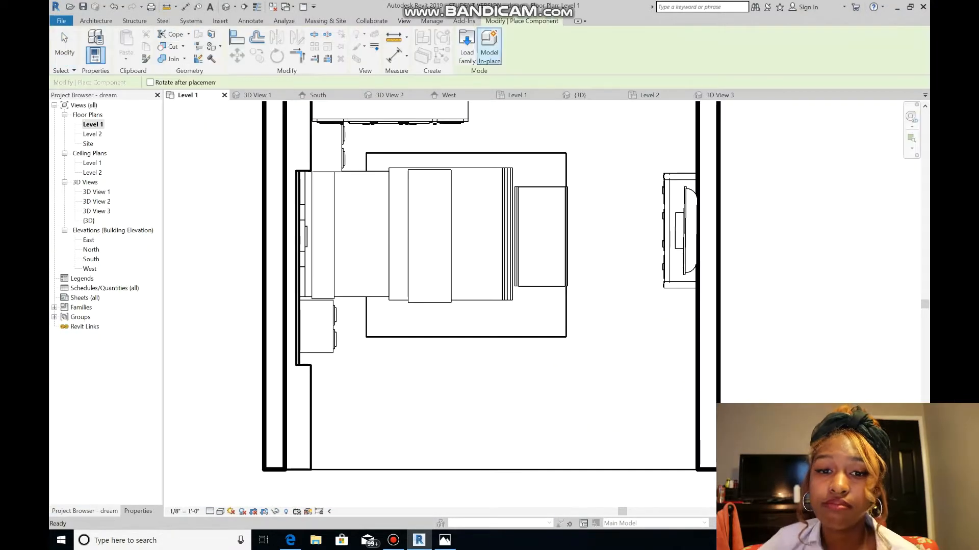
Load the Table Lamp - Standard family from the US Imperial library's Lighting, Architectural, Internal folder.
click(467, 47)
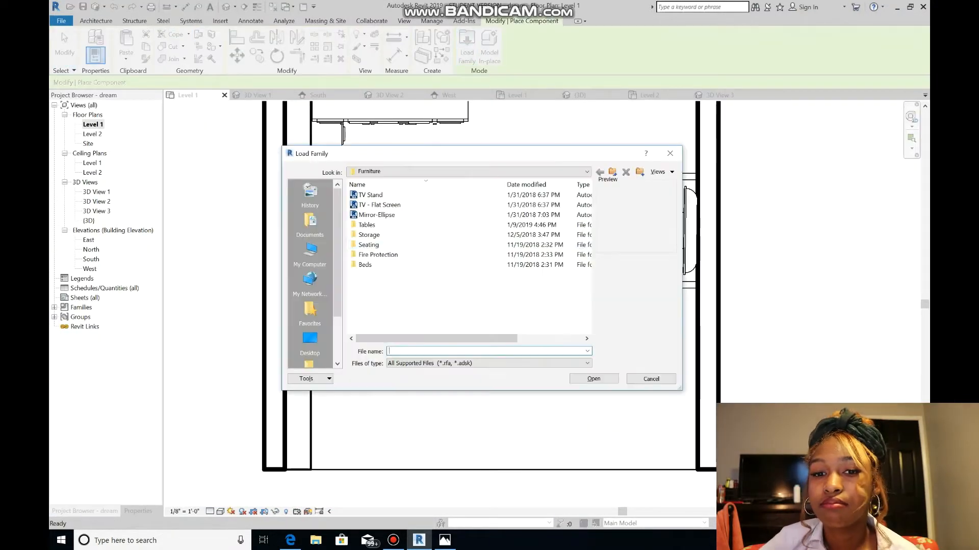
click(459, 172)
click(440, 239)
scroll(440, 246, down, 6)
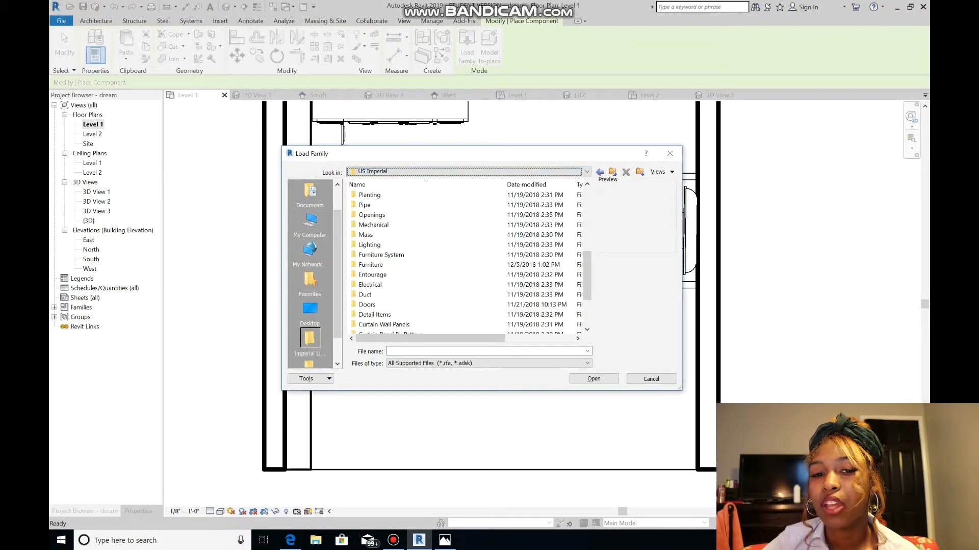
double_click(438, 245)
double_click(375, 205)
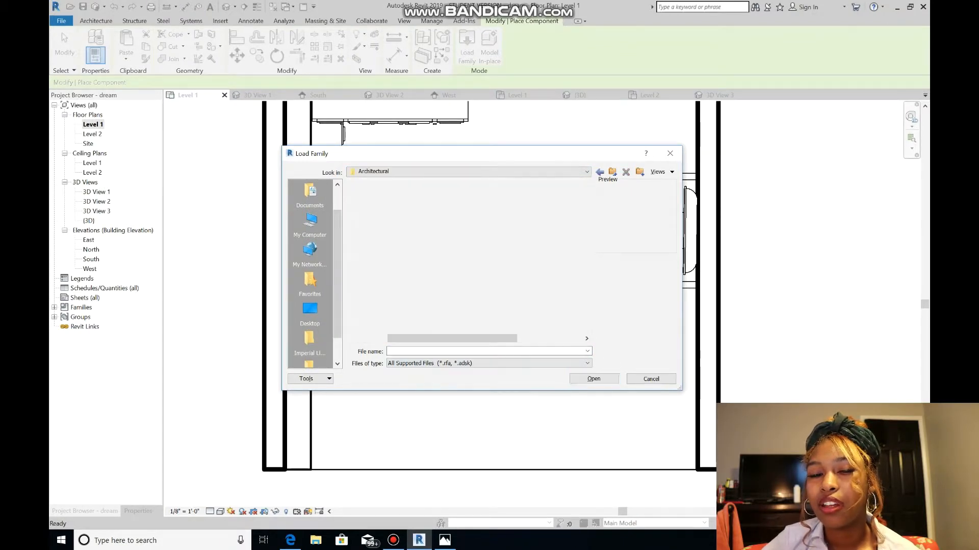
double_click(368, 195)
click(393, 275)
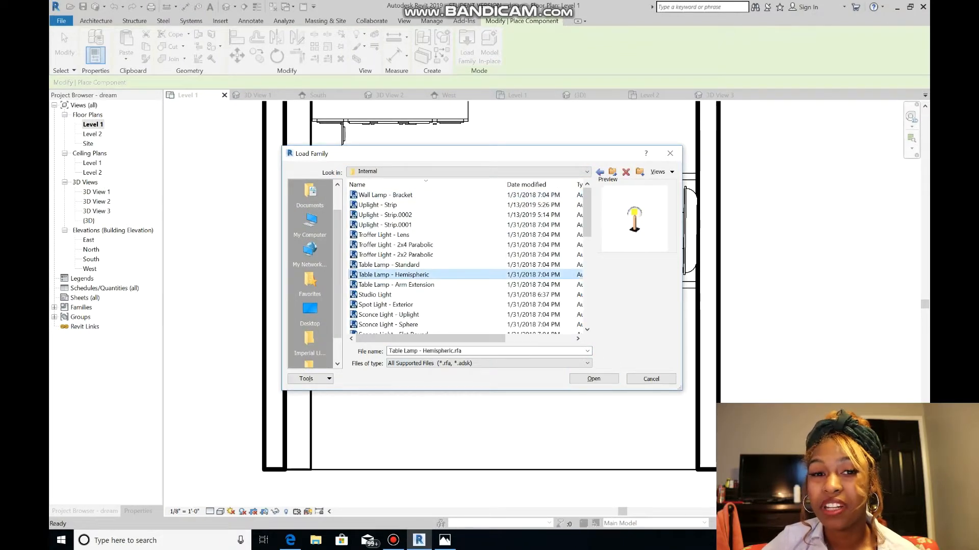
click(389, 265)
click(594, 379)
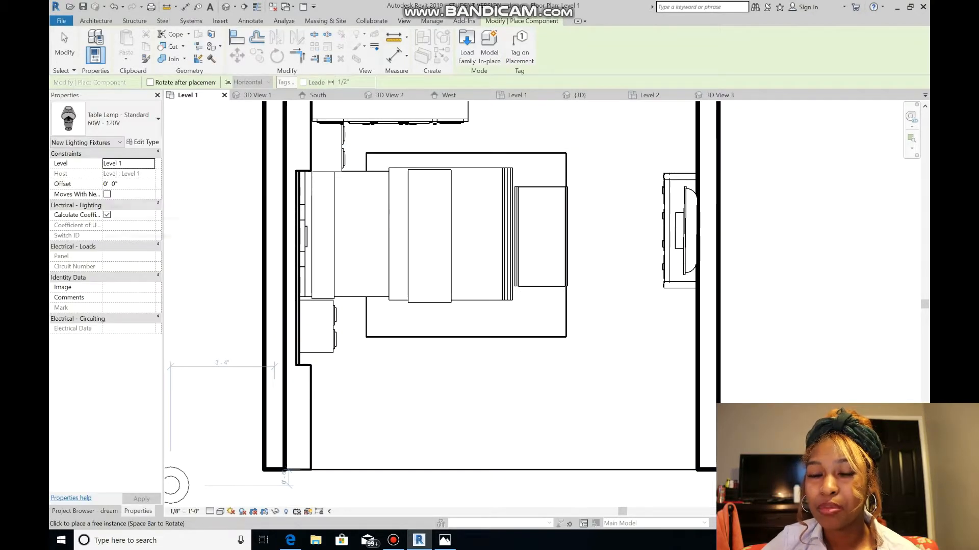
Place a 60W - 120V table lamp with a 2' 0" offset on each of the two nightstands in the Level 1 plan.
text(2)
click(316, 324)
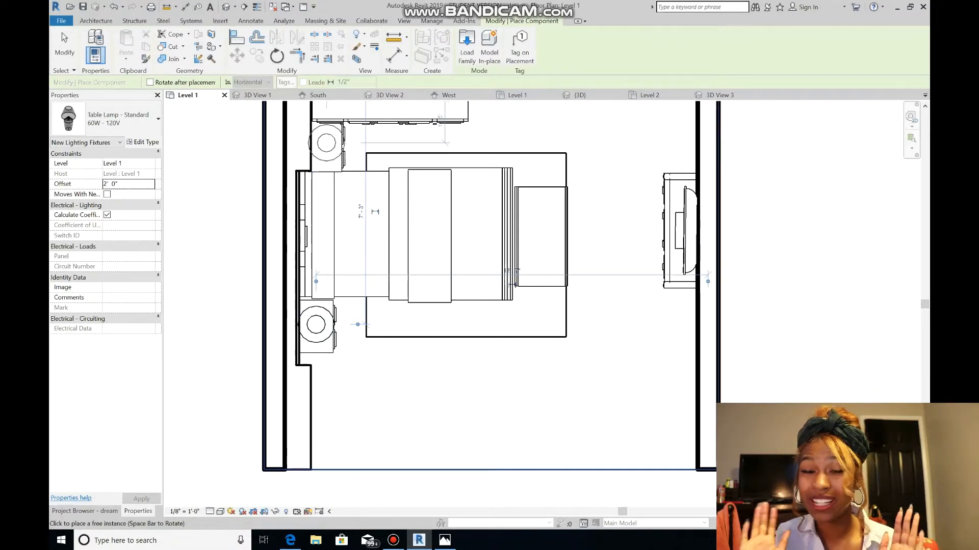
click(326, 143)
key(Escape)
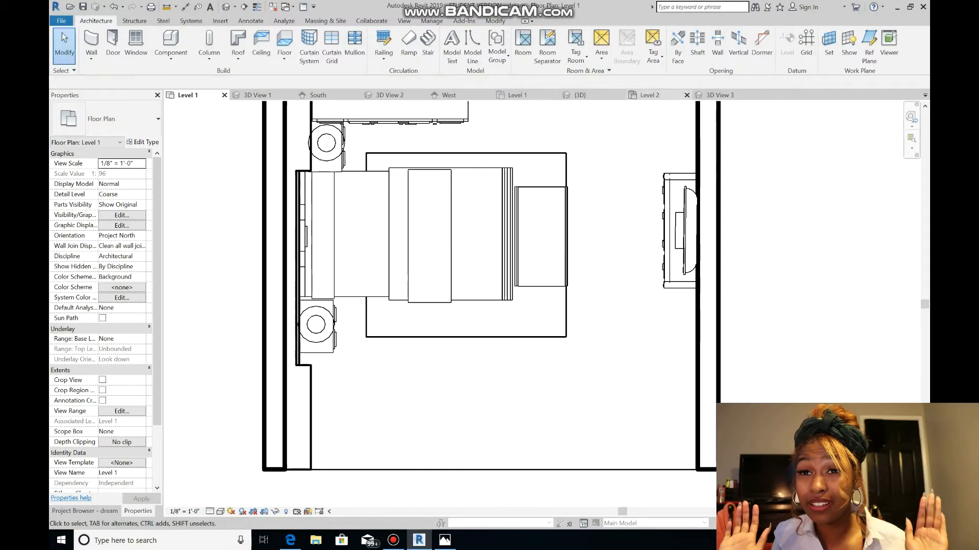
Assign the Steel, Chrome Plated(2) material to the table lamp type's base, checking the lamps in the room.PNG reference photo.
click(316, 324)
click(143, 143)
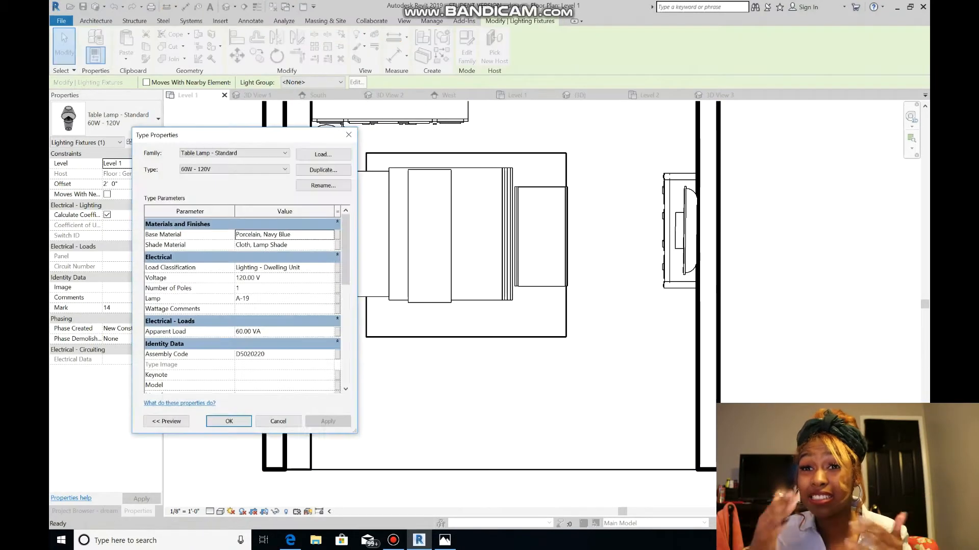
click(285, 234)
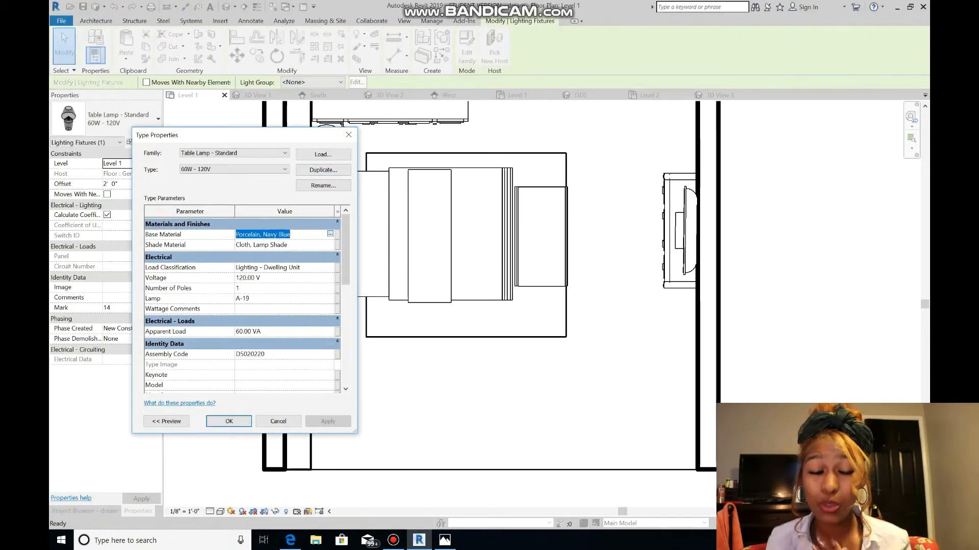
click(331, 234)
scroll(408, 341, up, 2)
text(chr)
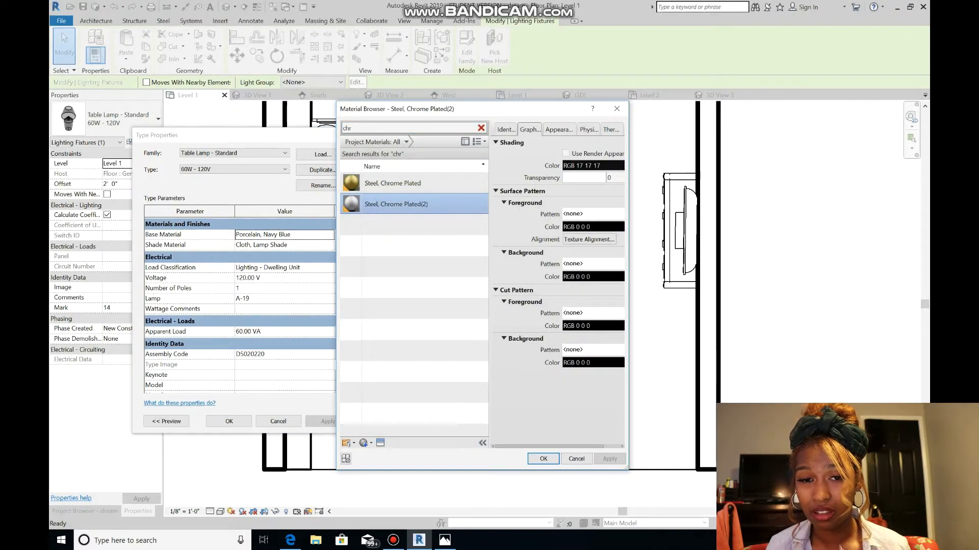
click(544, 459)
click(445, 541)
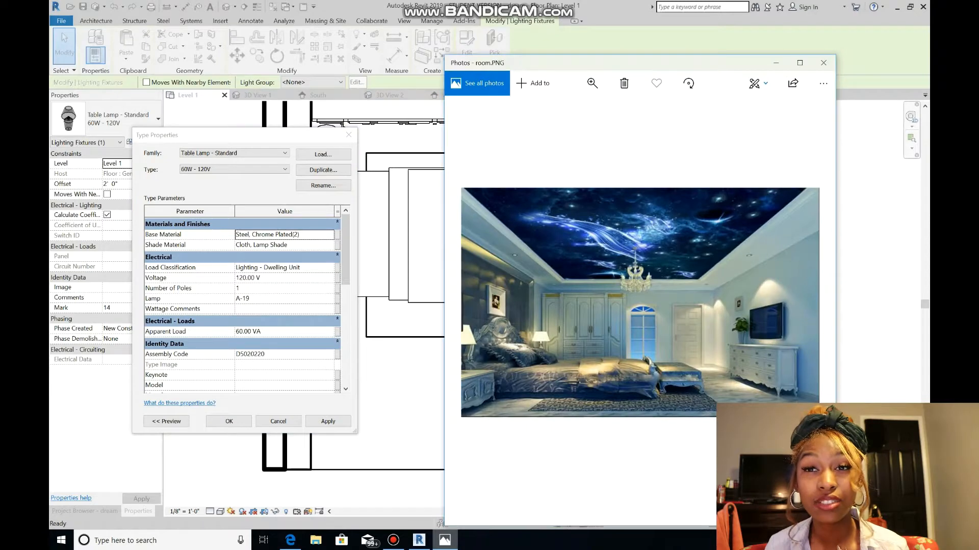
click(229, 422)
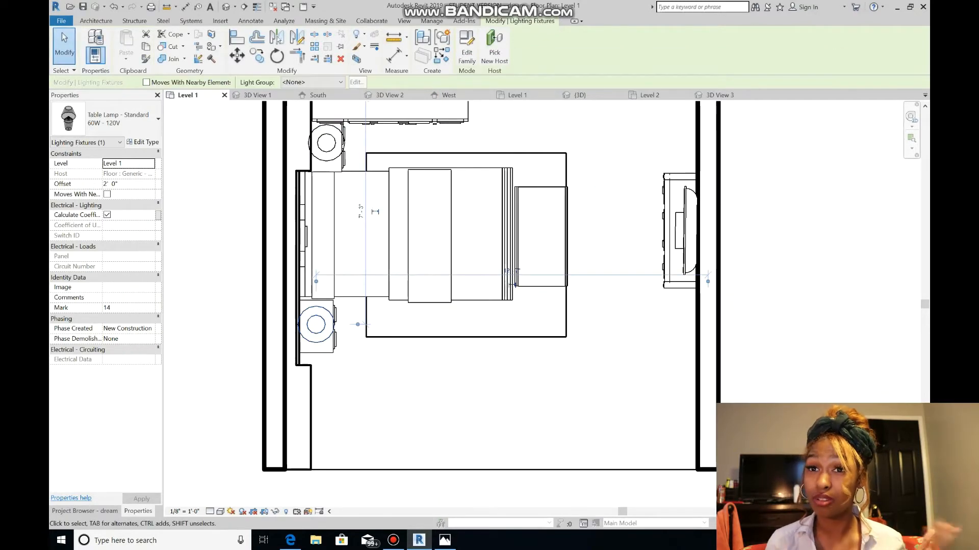
In 3D View 3, set the offset of the table lamp on the nightstand nearest the camera to 1' 6".
click(719, 95)
click(357, 456)
click(186, 290)
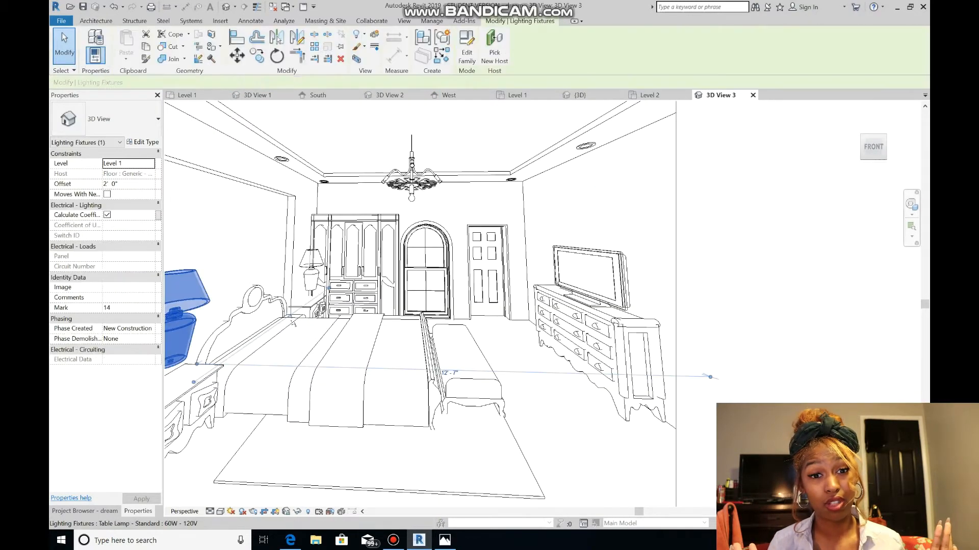
double_click(106, 183)
text(1)
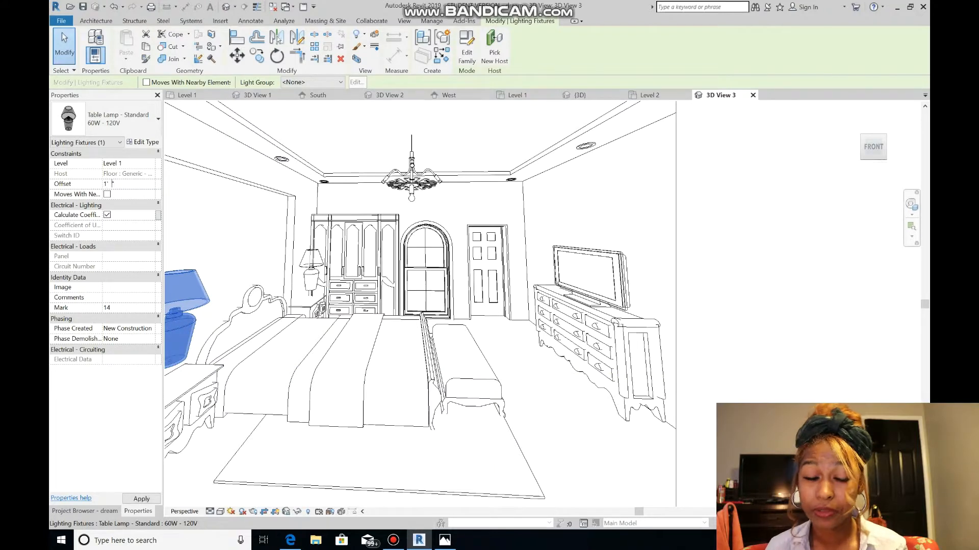
key(Return)
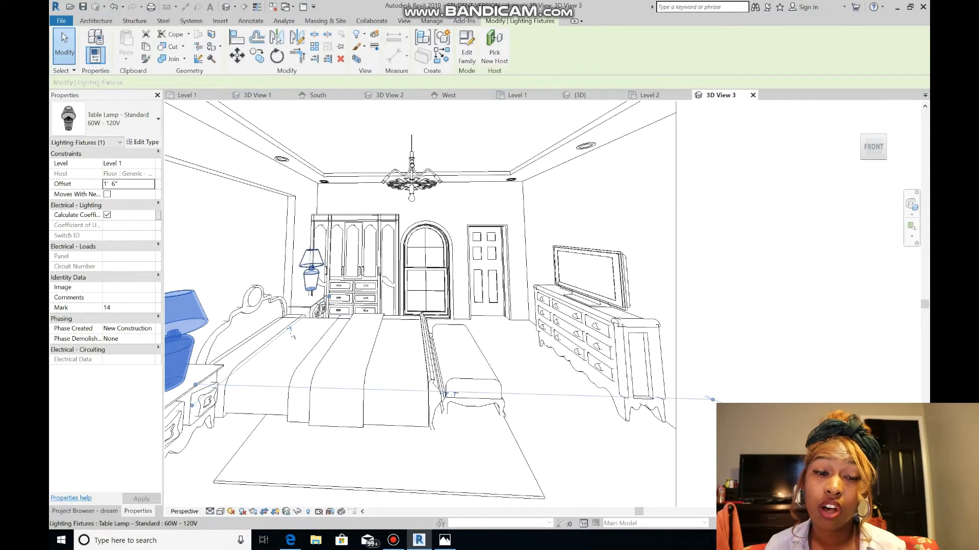
Set the offset of the table lamp on the far nightstand beside the closet to 1' 3".
click(312, 278)
double_click(106, 184)
text(1)
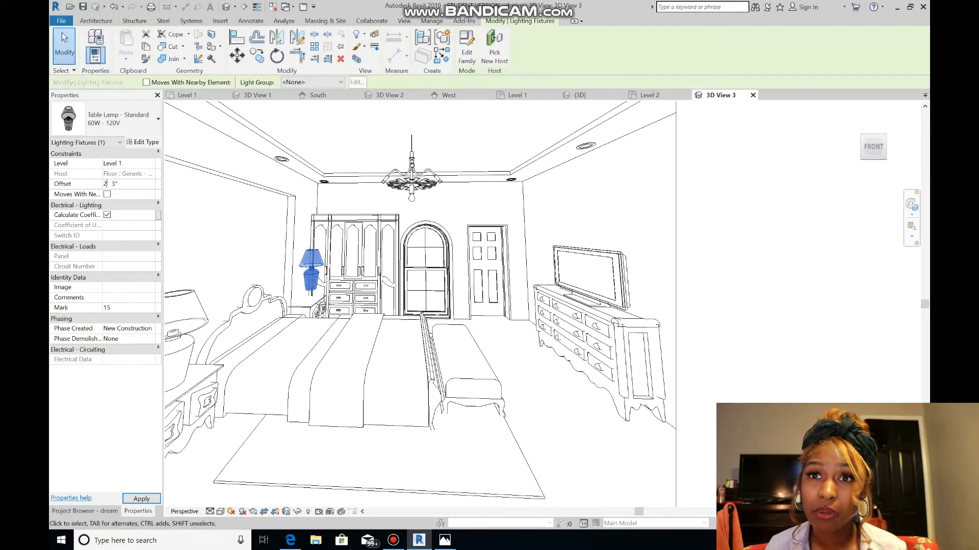
key(Return)
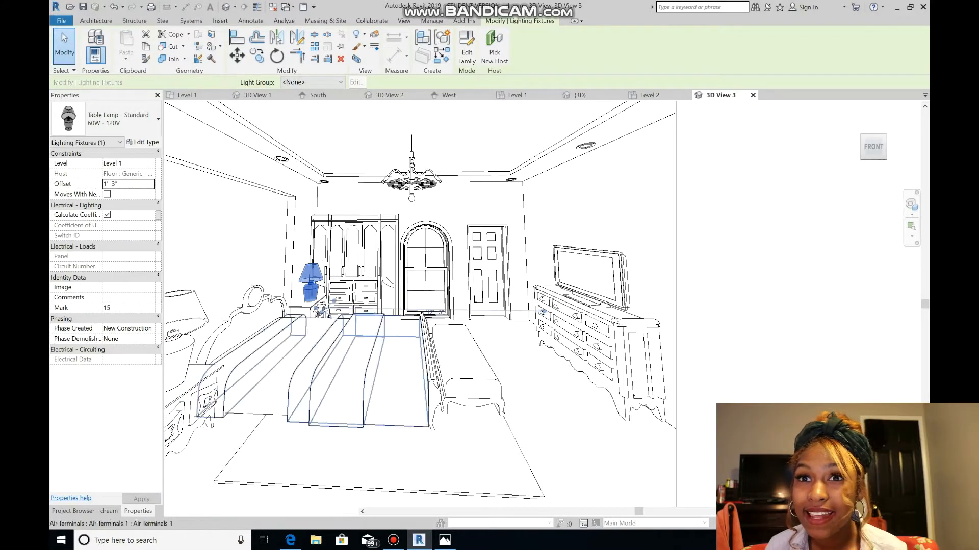
Lower the table lamp on the nearest nightstand to a 1' 4" offset.
click(111, 184)
key(Return)
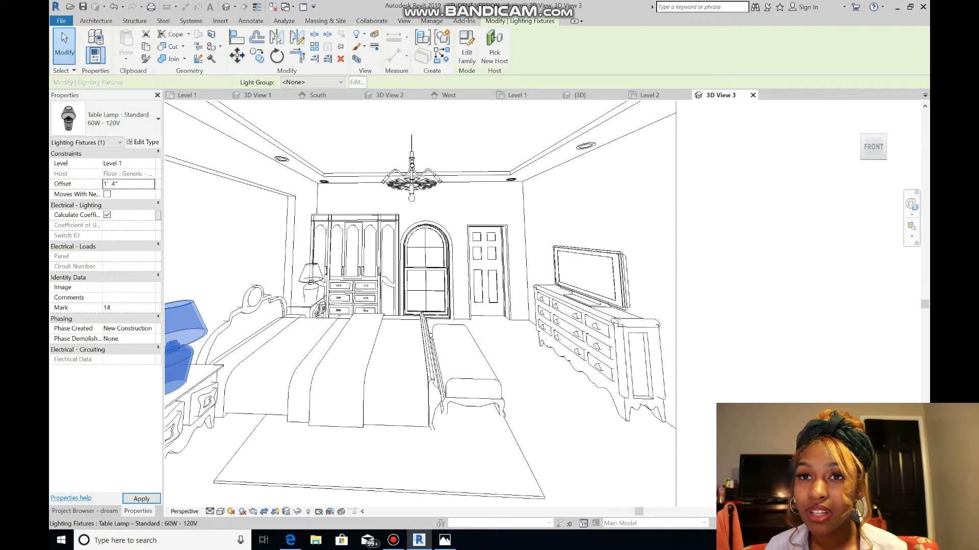
click(311, 285)
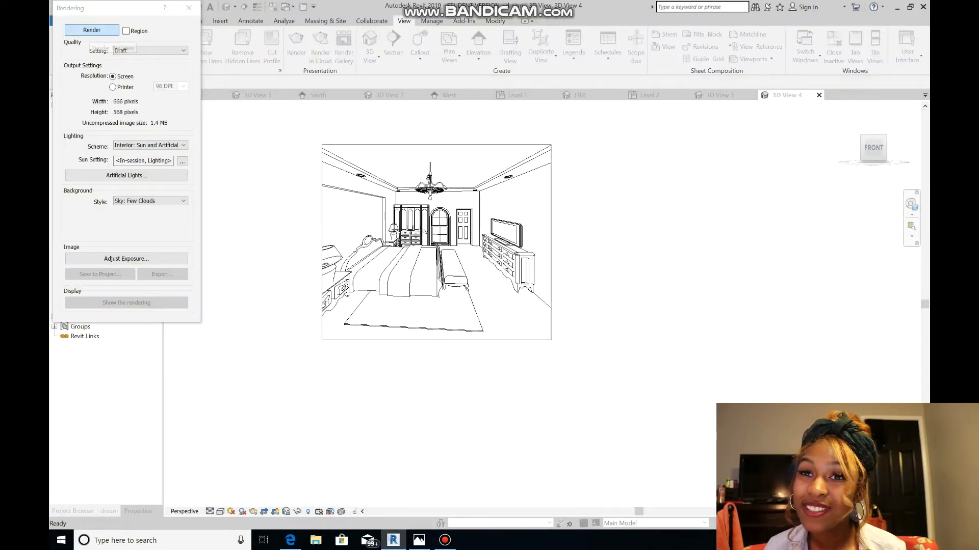
Render 3D View 4 at Draft quality and compare the image with the room.PNG reference photo.
click(91, 30)
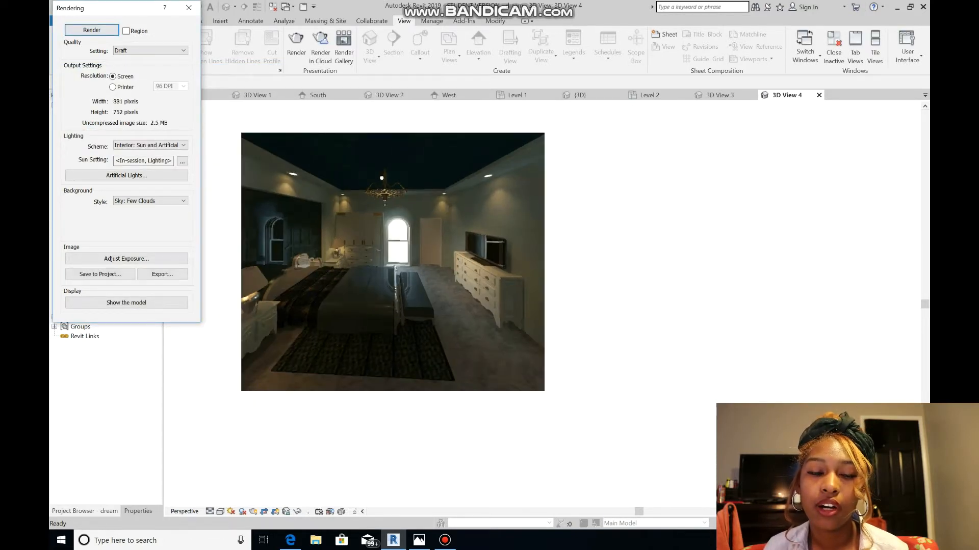
scroll(321, 299, up, 3)
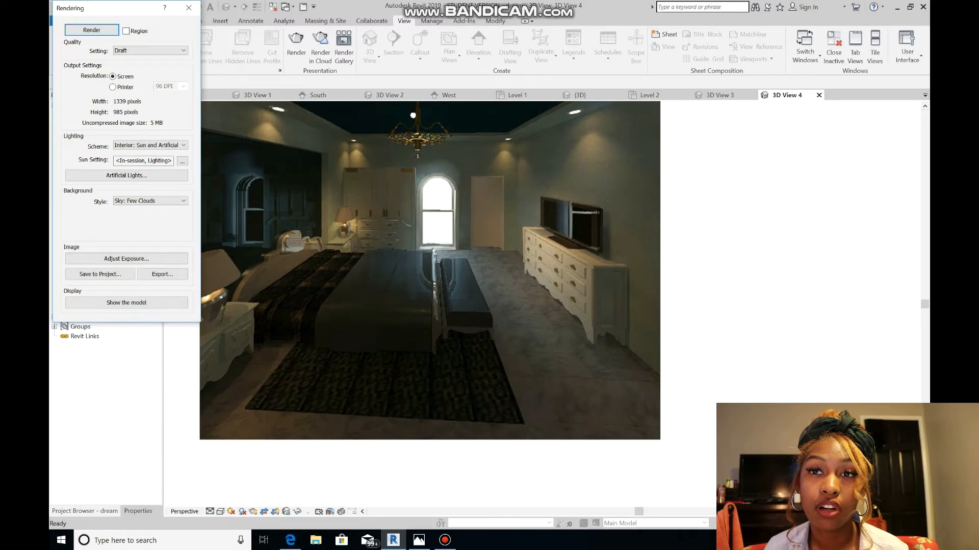
drag(925, 304, 924, 287)
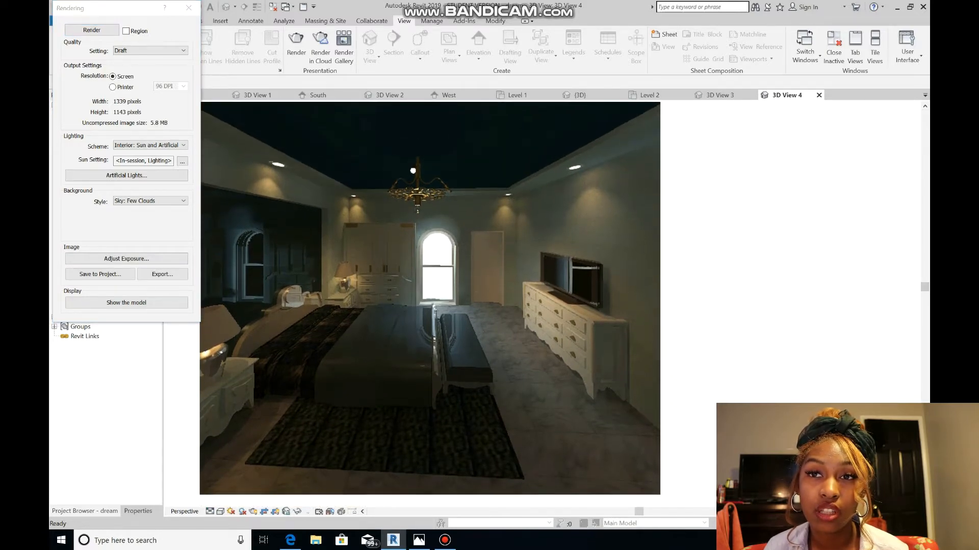
click(419, 540)
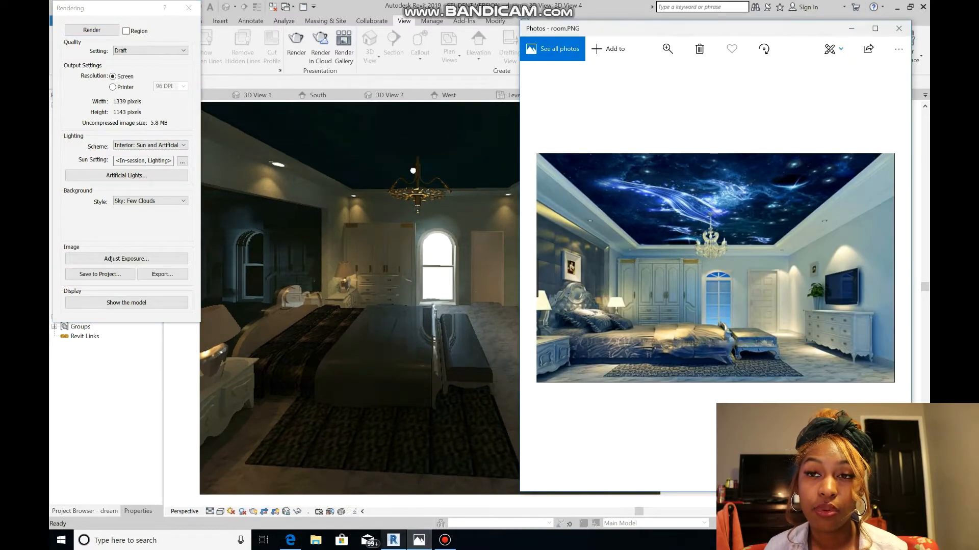
mouse_move(393, 540)
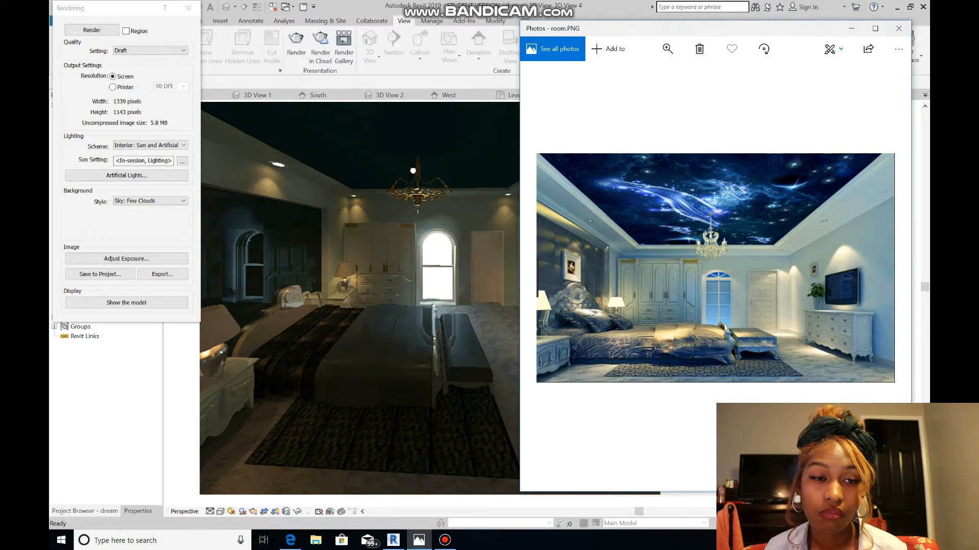
key(alt+Tab)
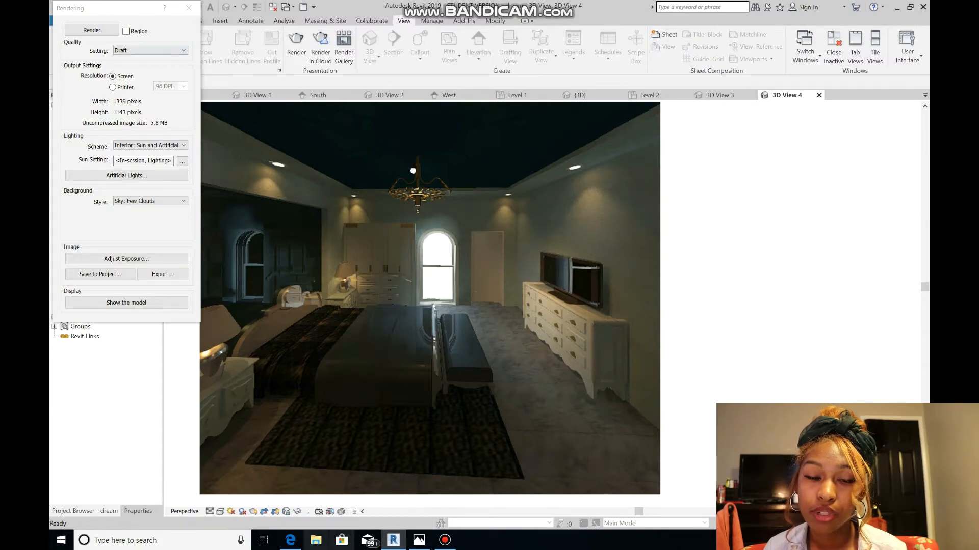
Render 3D View 4 again at High quality and check the new image against the room.PNG reference photo.
click(151, 50)
click(122, 72)
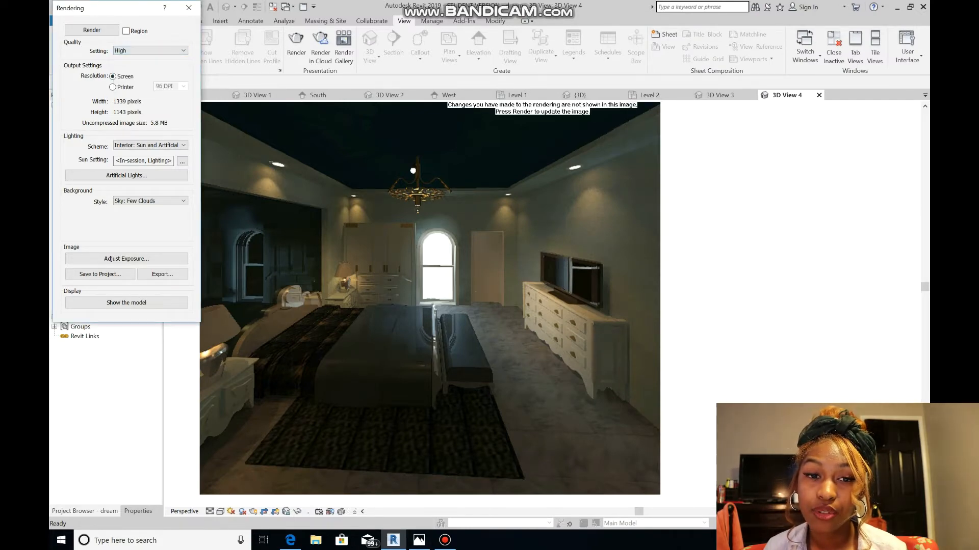
drag(637, 511, 632, 511)
click(92, 30)
mouse_move(444, 540)
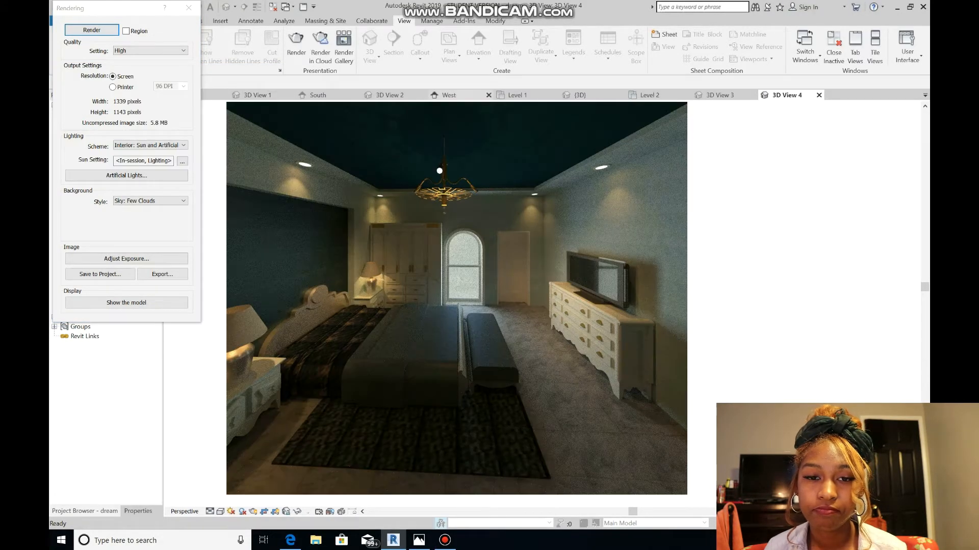
drag(633, 511, 638, 511)
click(419, 540)
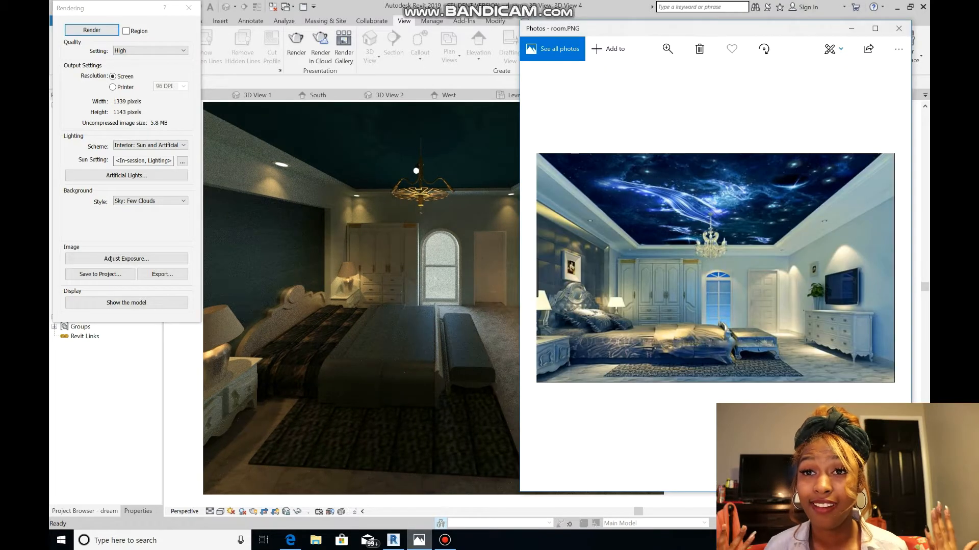